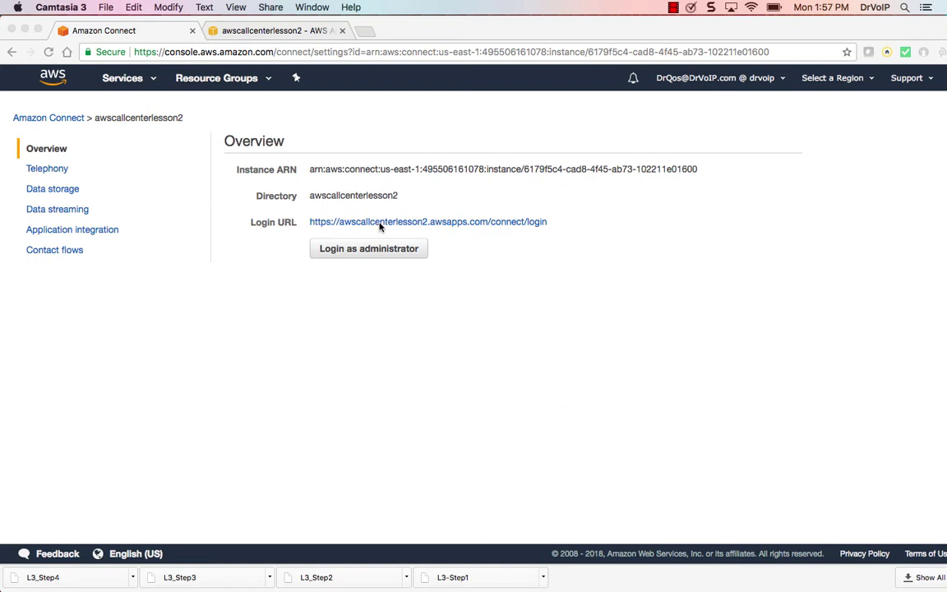
Sign in to the awscallcenterlesson2 Amazon Connect instance with the account password
left_click(306, 31)
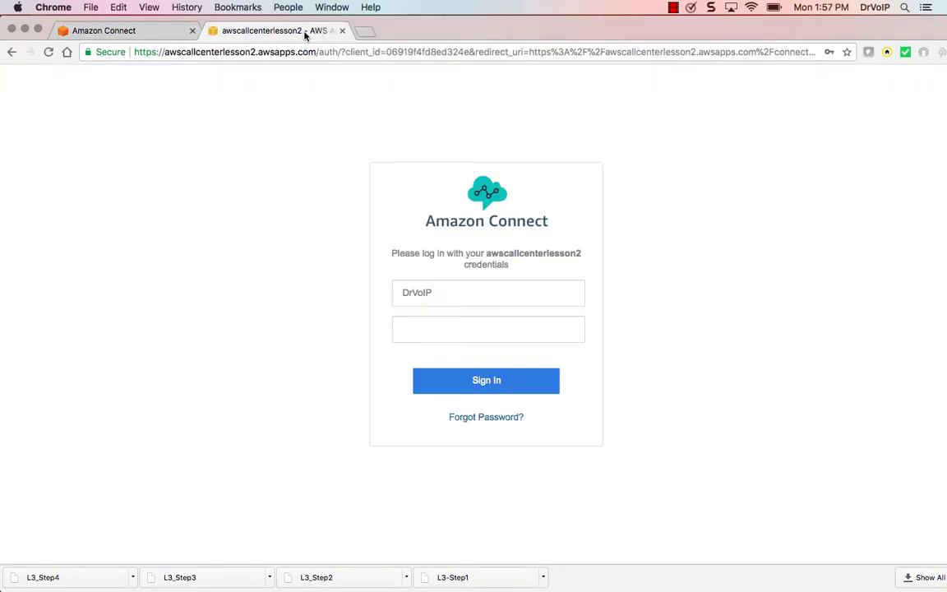
left_click(429, 330)
type("***********")
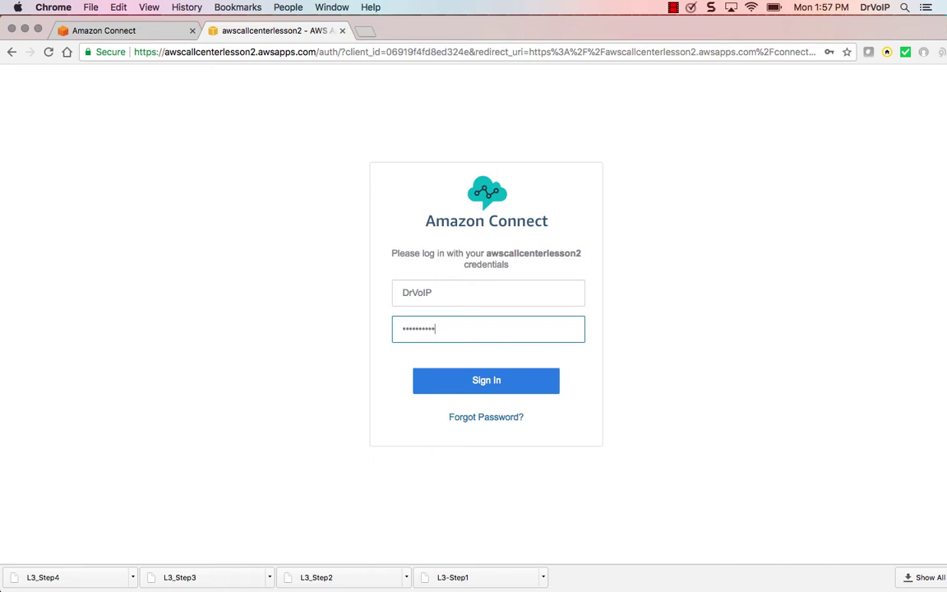
type("****")
key("Return")
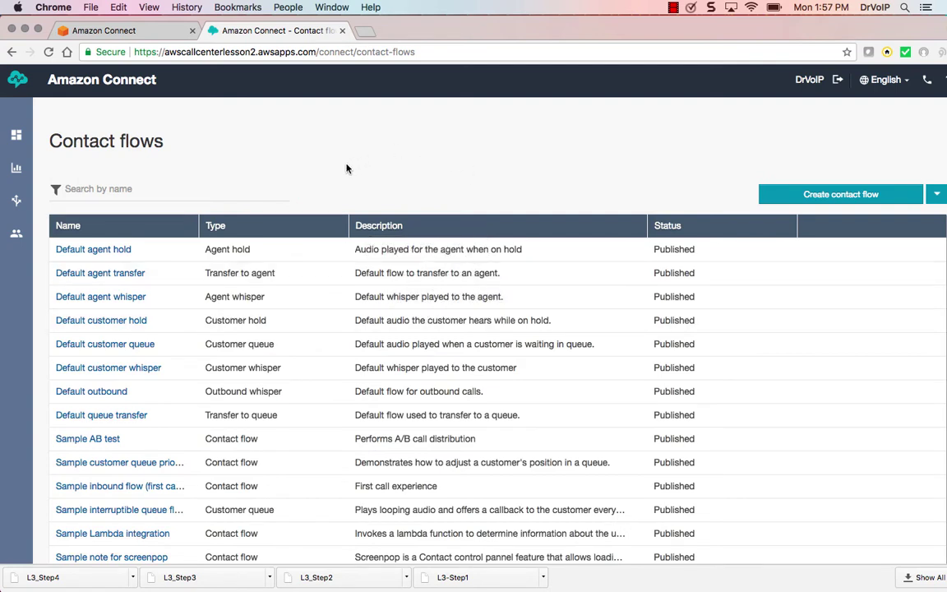
Go to the instance Dashboard, look over the Configuration guide, then hide it
mouse_move(17, 135)
left_click(69, 136)
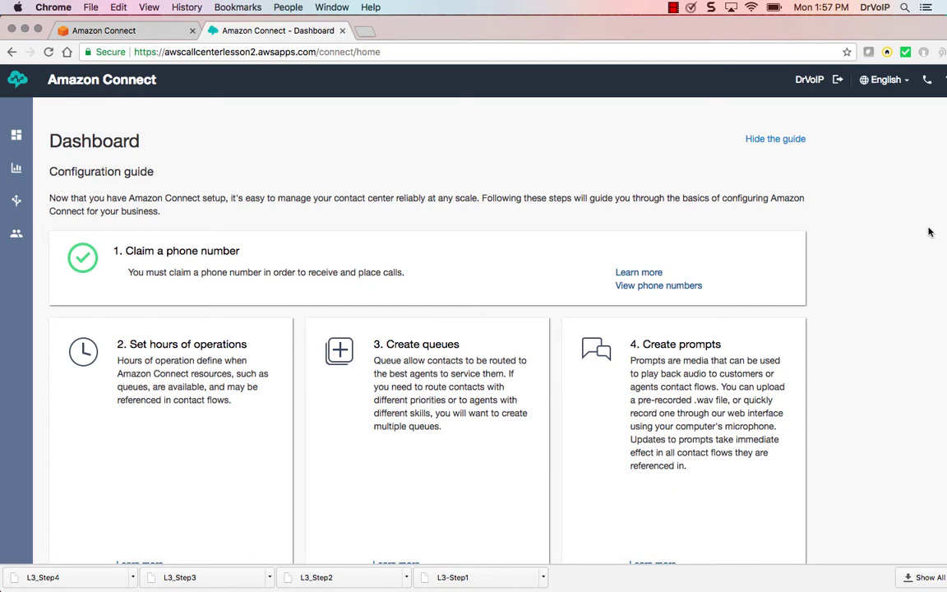
scroll(935, 282, "down", 10)
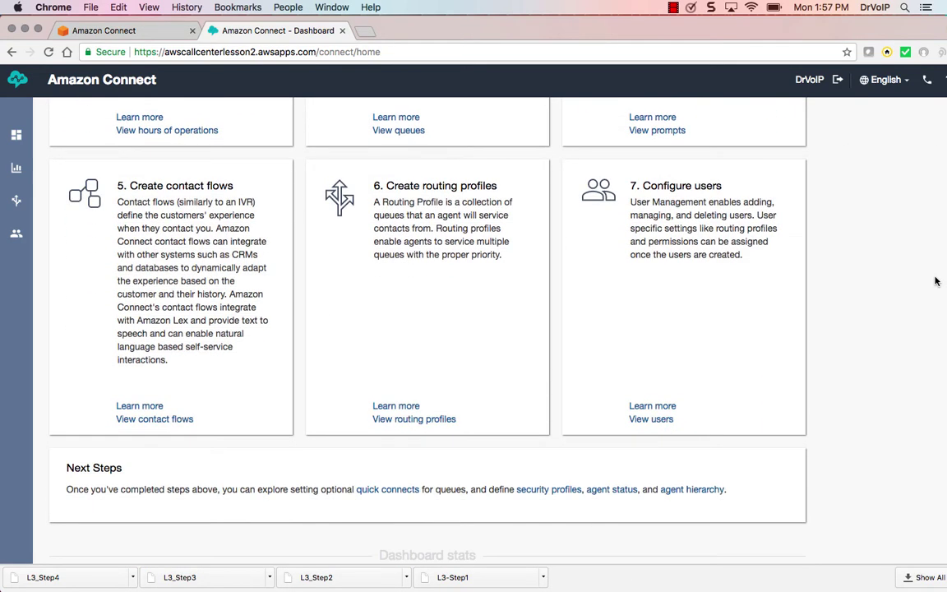
scroll(936, 281, "up", 7)
scroll(936, 281, "up", 3)
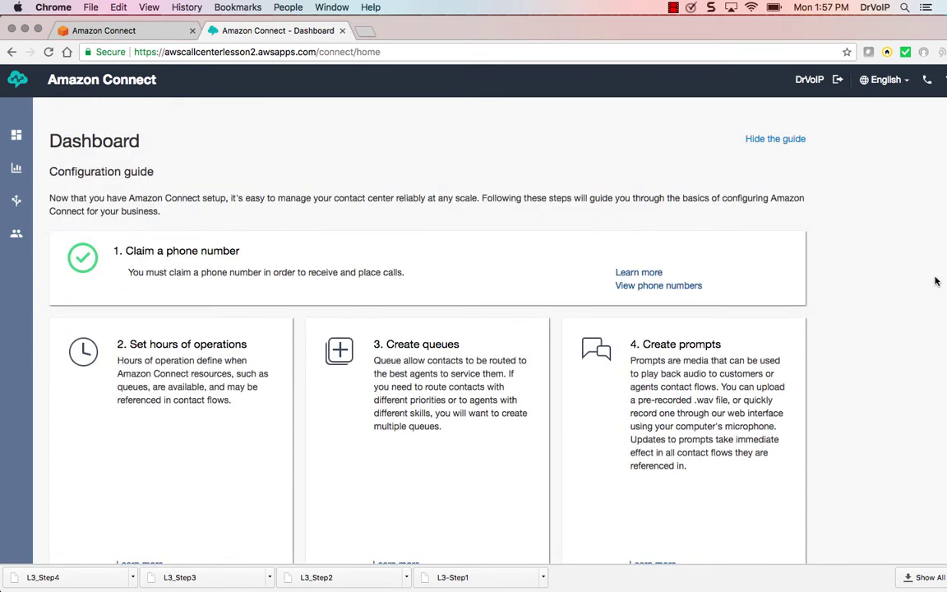
left_click(780, 141)
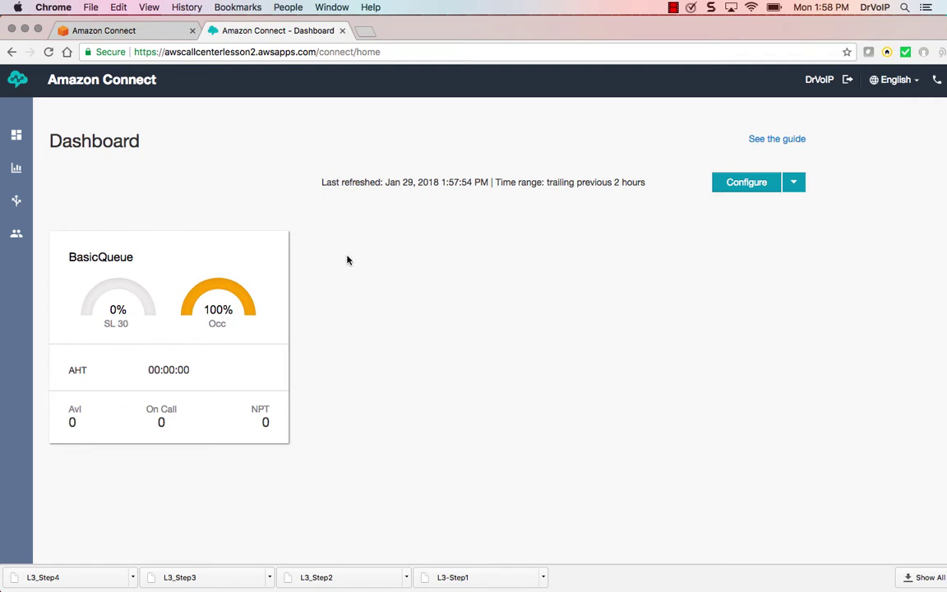
Browse the Contact flows list of default and sample flows, then return to the Dashboard
mouse_move(16, 168)
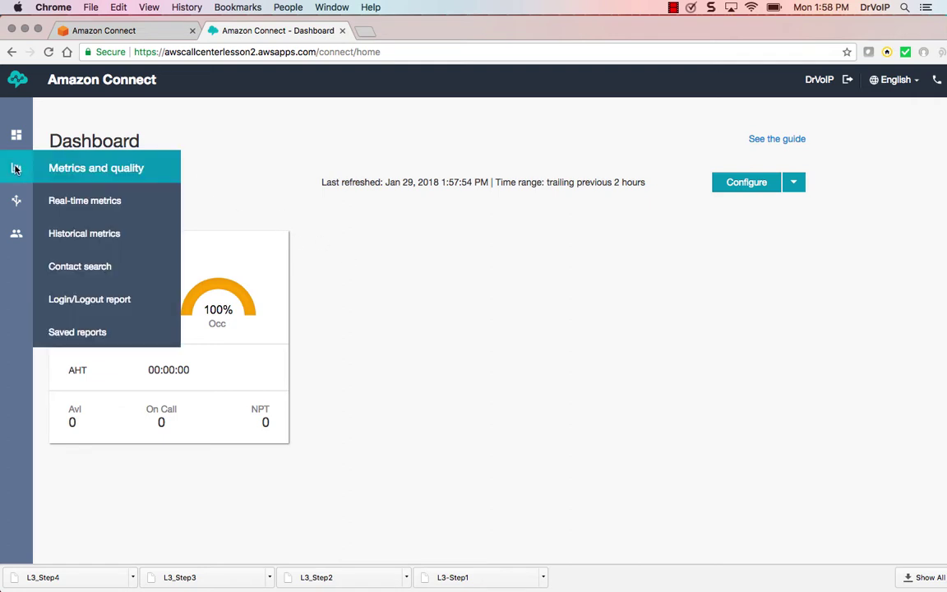
mouse_move(18, 188)
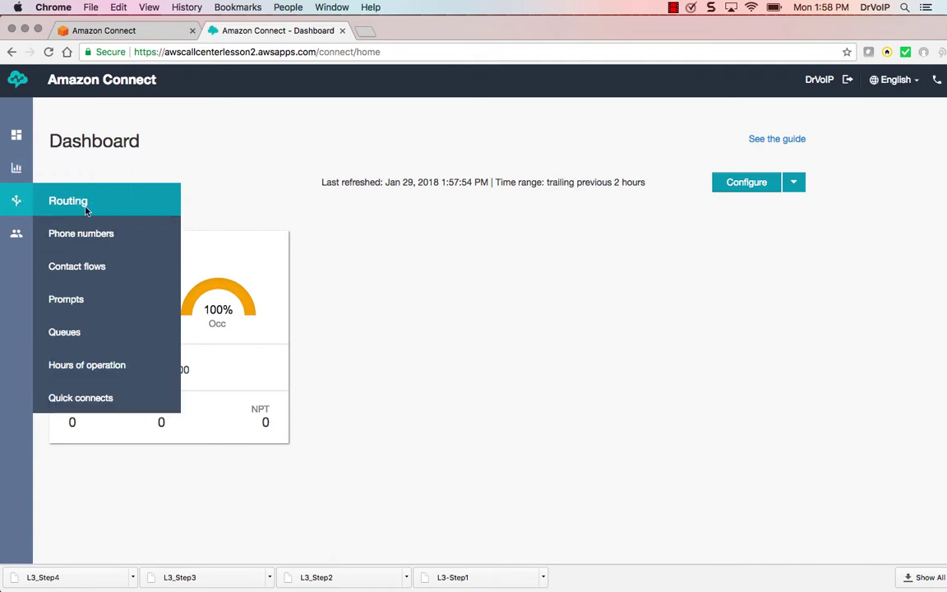
left_click(92, 269)
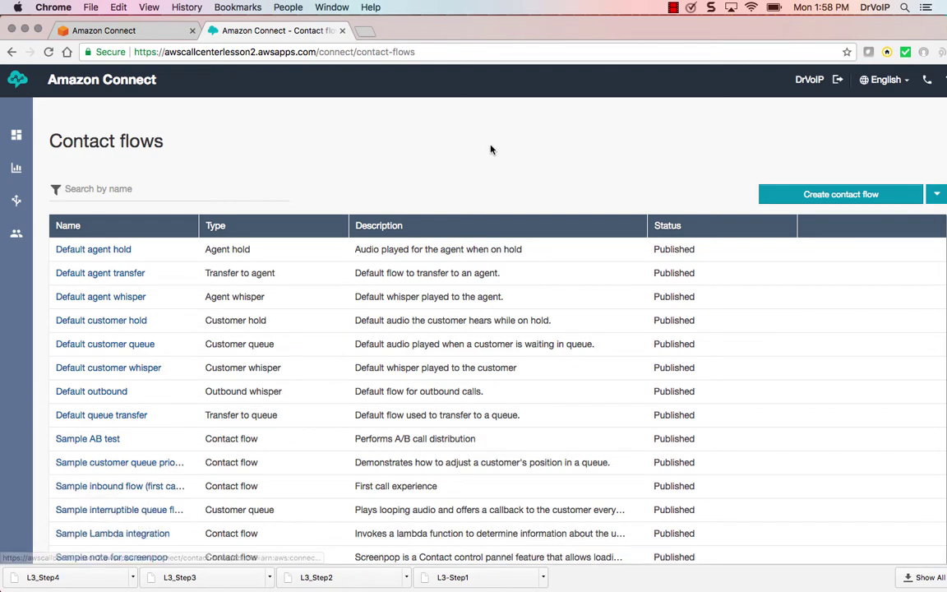
scroll(491, 149, "down", 2)
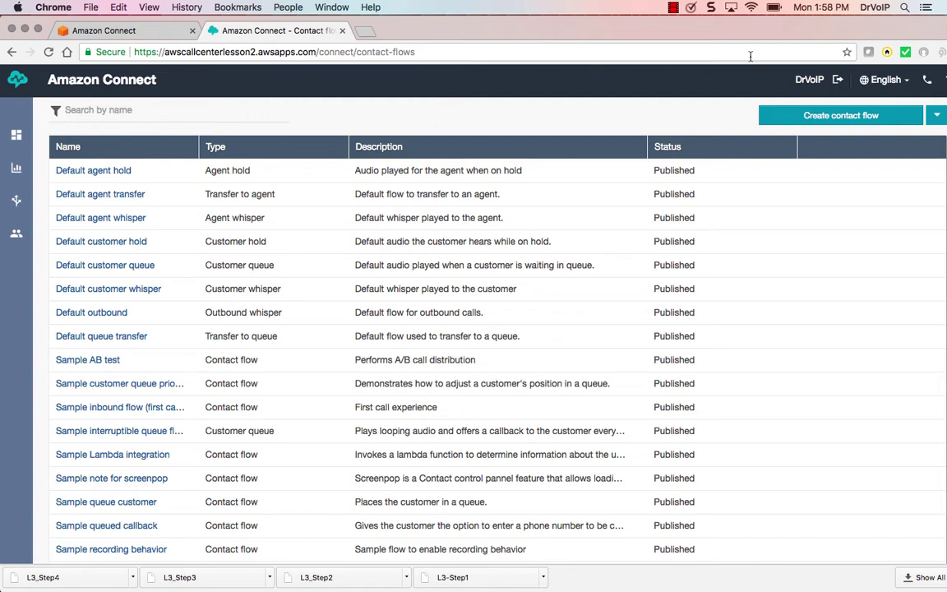
mouse_move(719, 29)
left_mouse_down()
mouse_move(729, 29)
mouse_move(713, 28)
left_mouse_up()
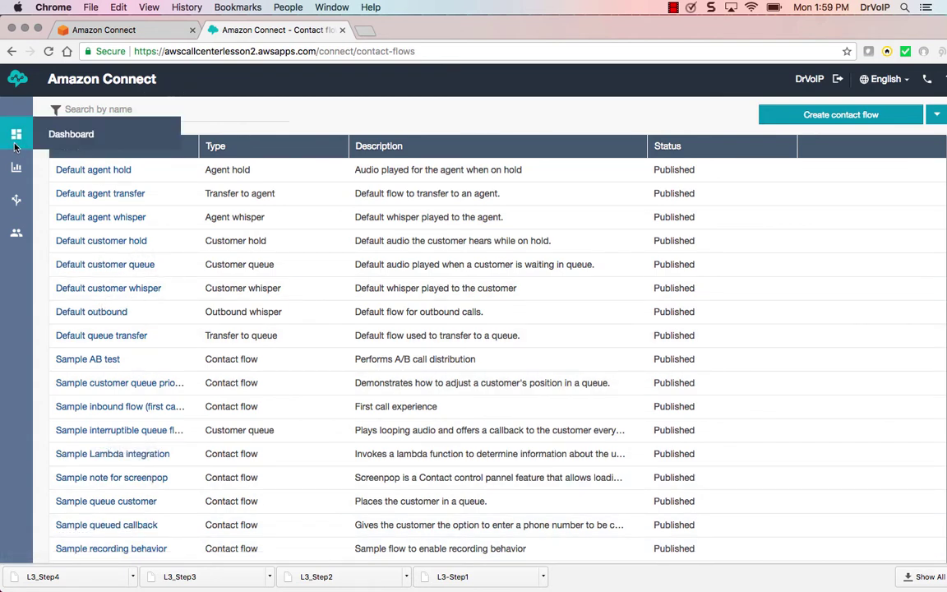
left_click(60, 138)
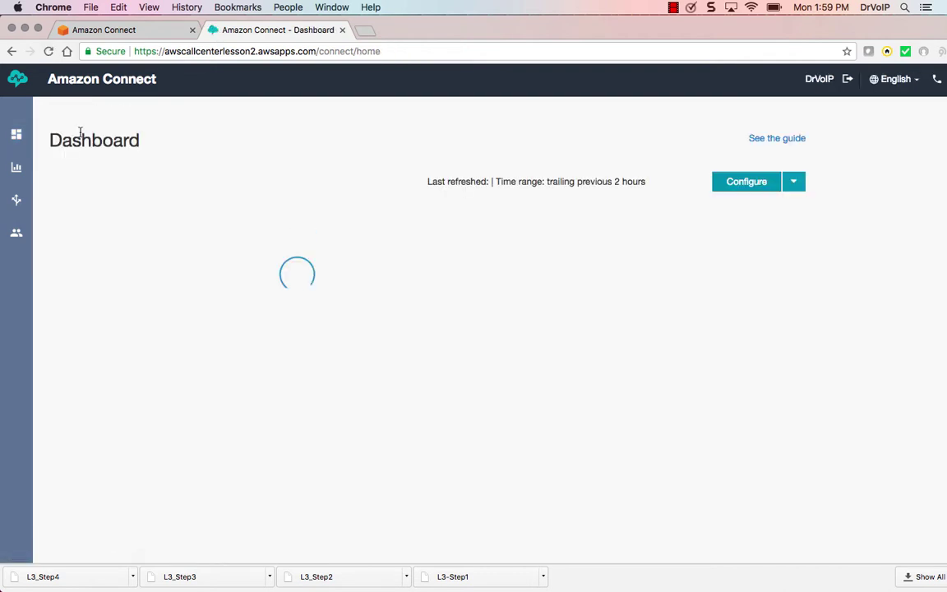
Reopen the configuration guide and view the claimed phone numbers, showing First Phone Number
left_click(761, 141)
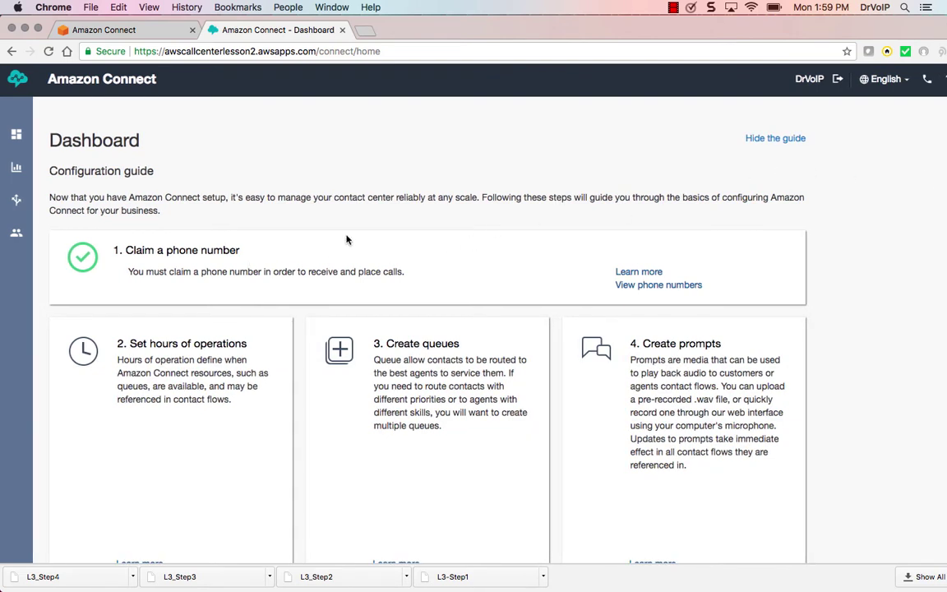
left_click(666, 287)
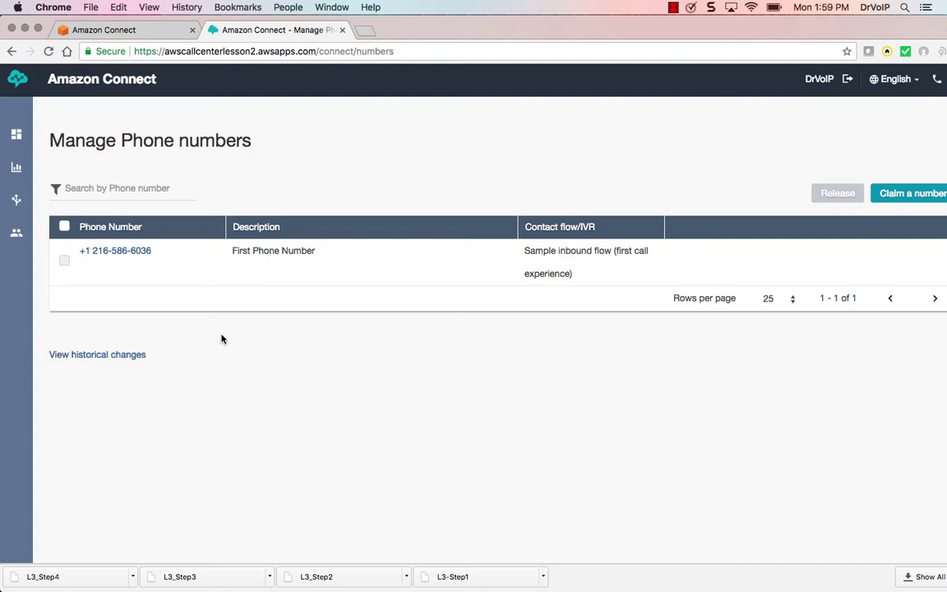
Scroll through the Contact flows list, then go back to the Dashboard
mouse_move(16, 200)
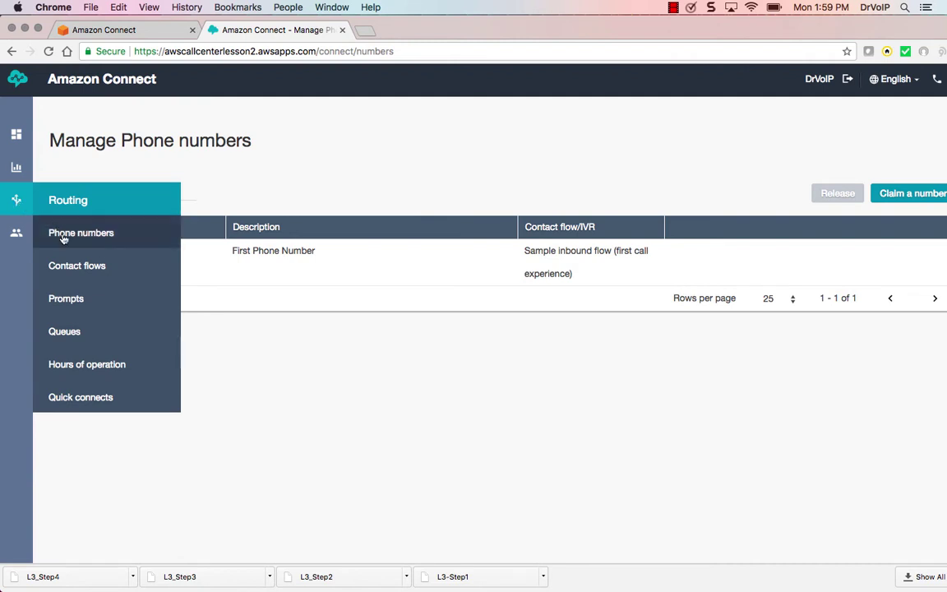
left_click(77, 267)
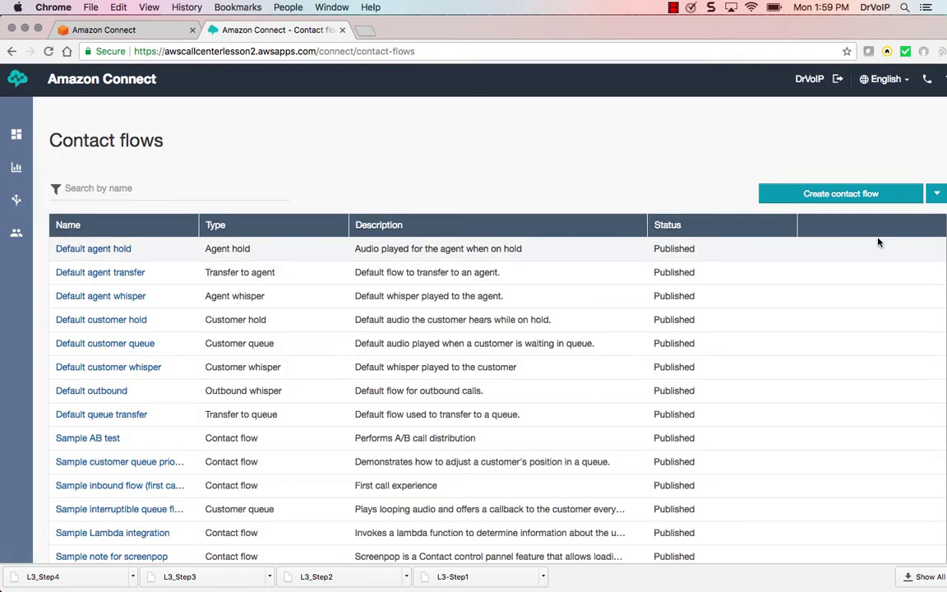
scroll(877, 397, "down", 5)
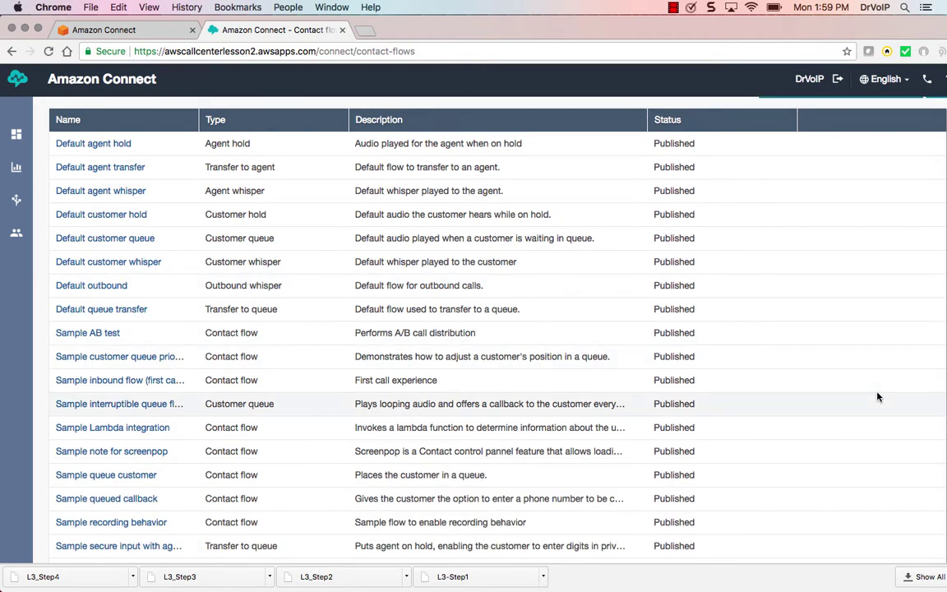
scroll(878, 397, "down", 1)
scroll(877, 398, "up", 3)
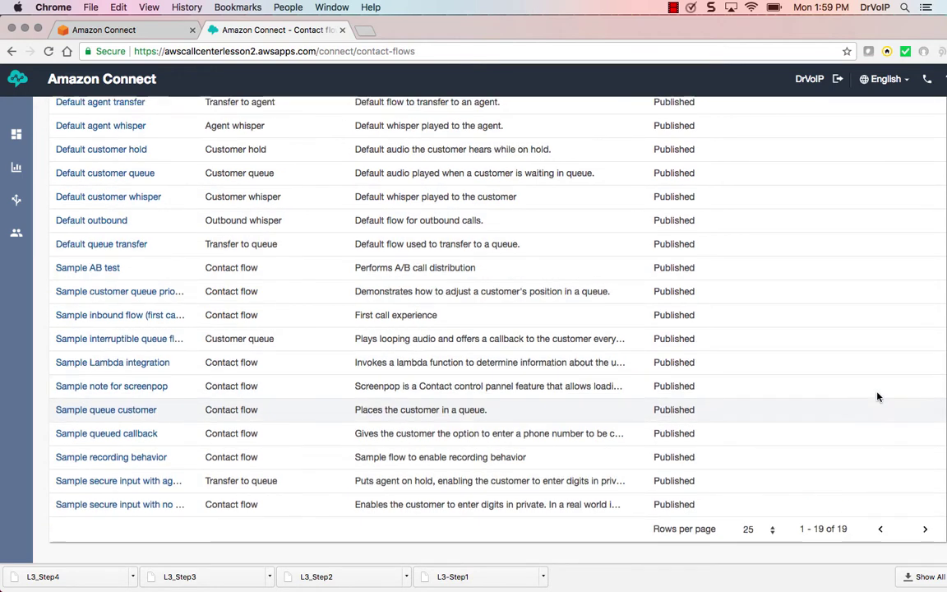
scroll(878, 397, "up", 1)
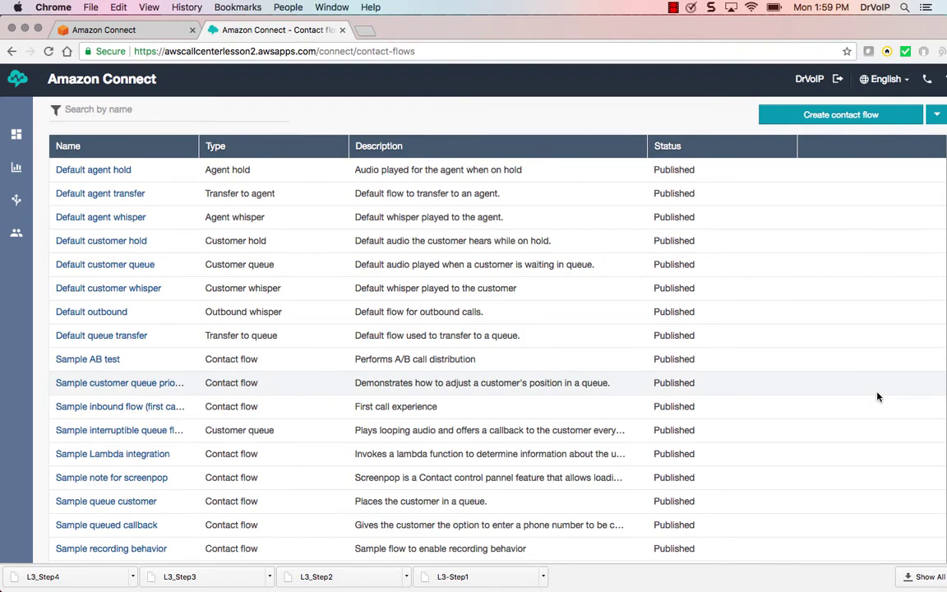
mouse_move(17, 169)
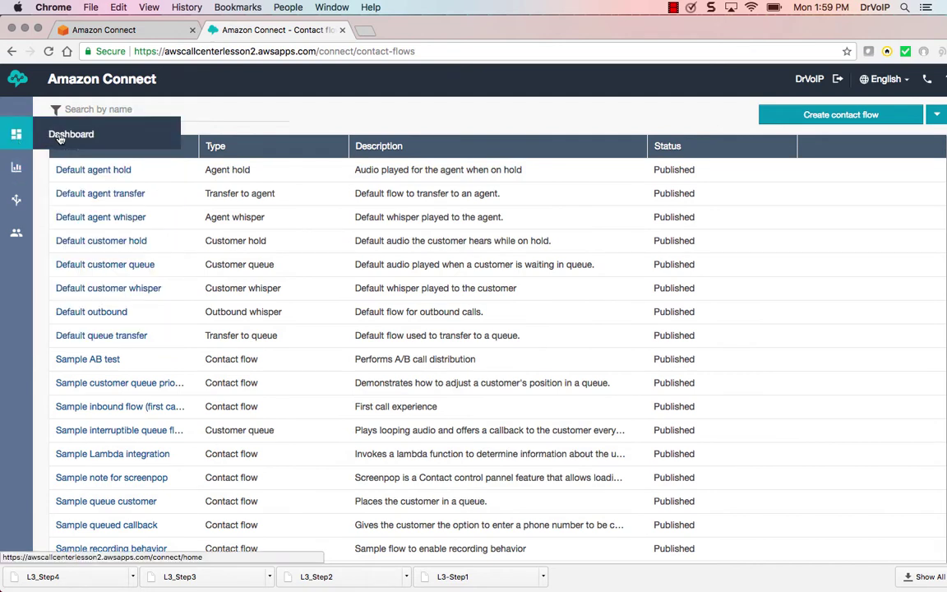
left_click(64, 137)
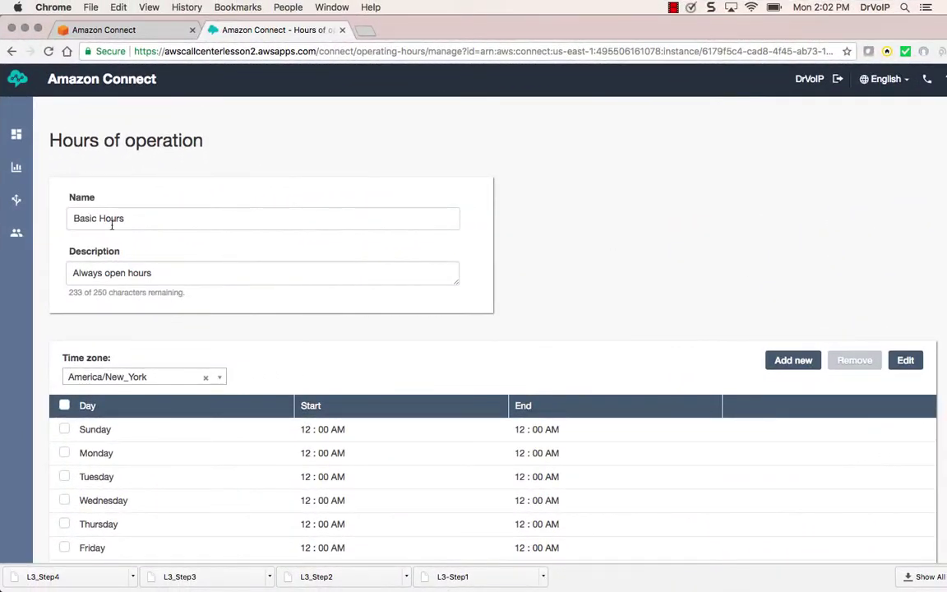
Rename the Basic Hours record to 'Company Main Greeting Hours'
left_click_drag(137, 218, 60, 213)
type("Company")
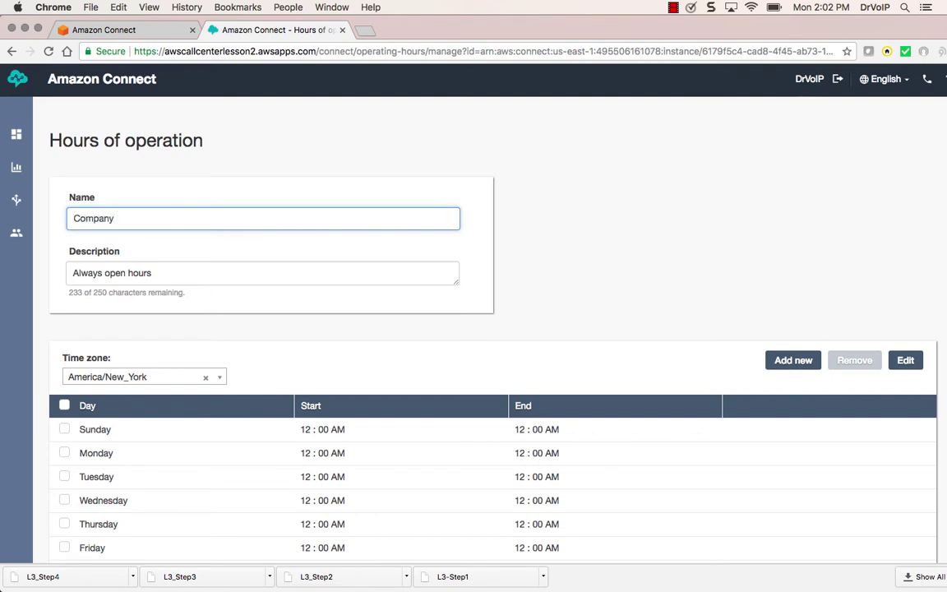
type(" Maing")
key("BackSpace")
type("Greeting HOur")
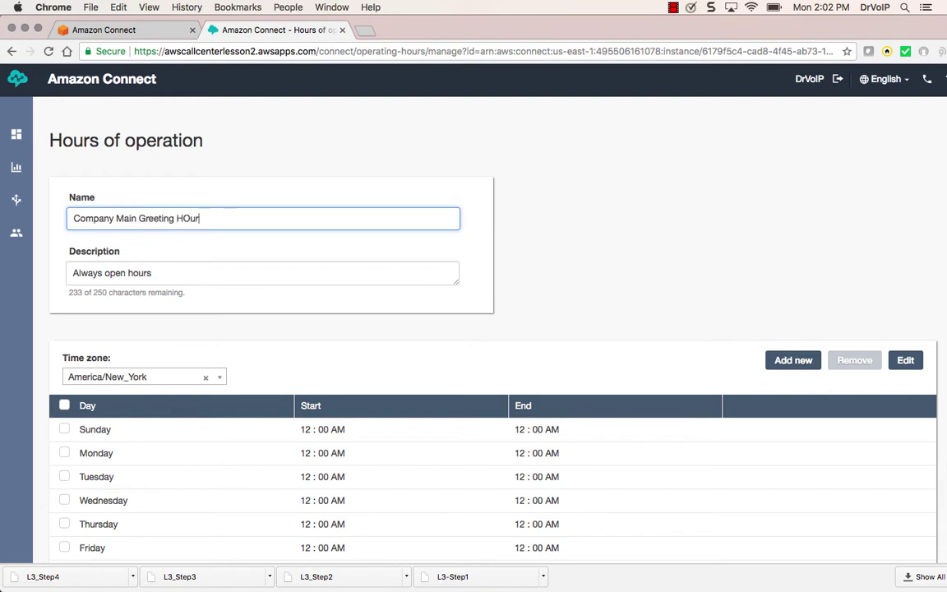
key("BackSpace")
type("ours")
Set Monday and Tuesday hours to 8:00 AM – 5:00 PM
left_click(65, 452)
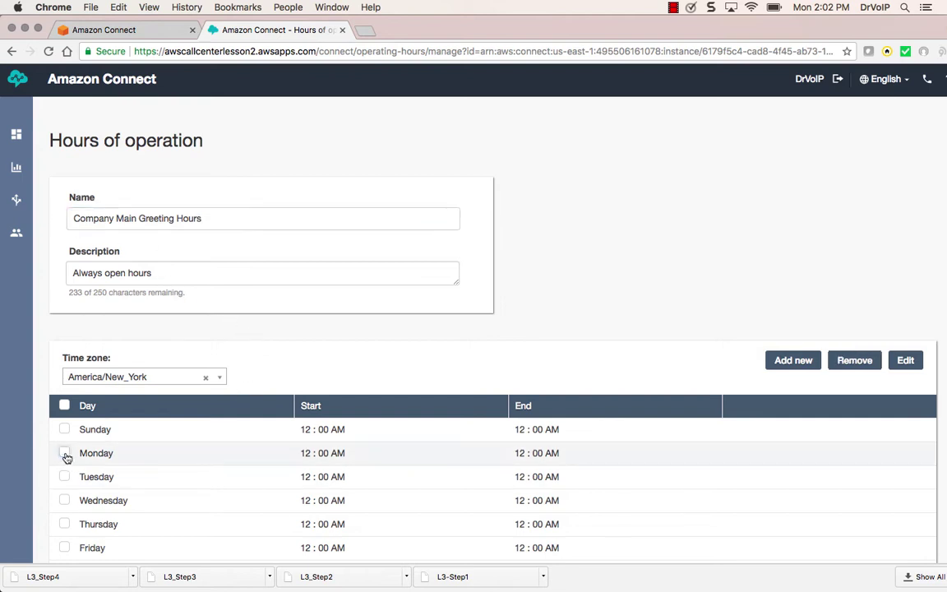
left_click(905, 360)
double_click(308, 453)
type("8")
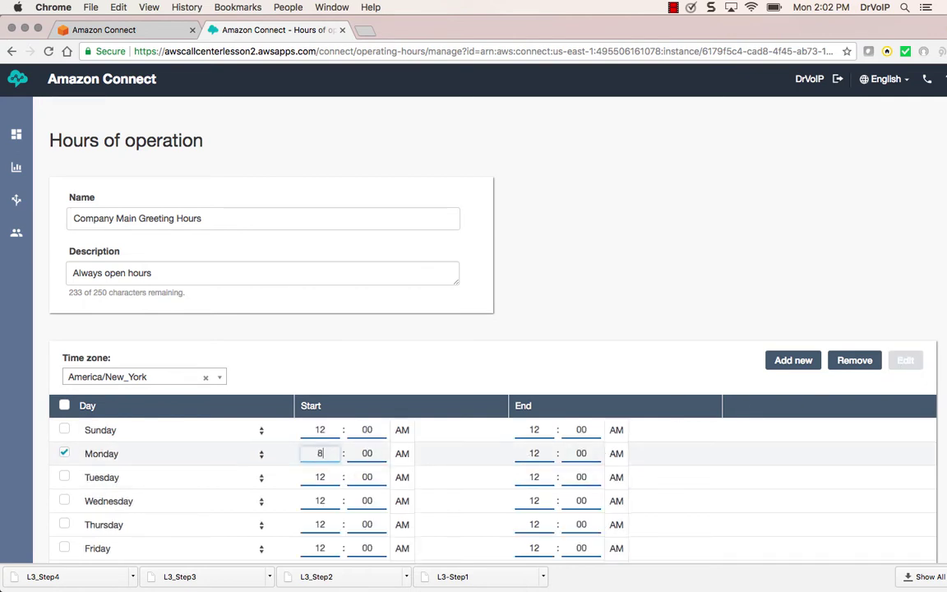
left_click(542, 447)
double_click(536, 452)
type("5")
left_click(618, 454)
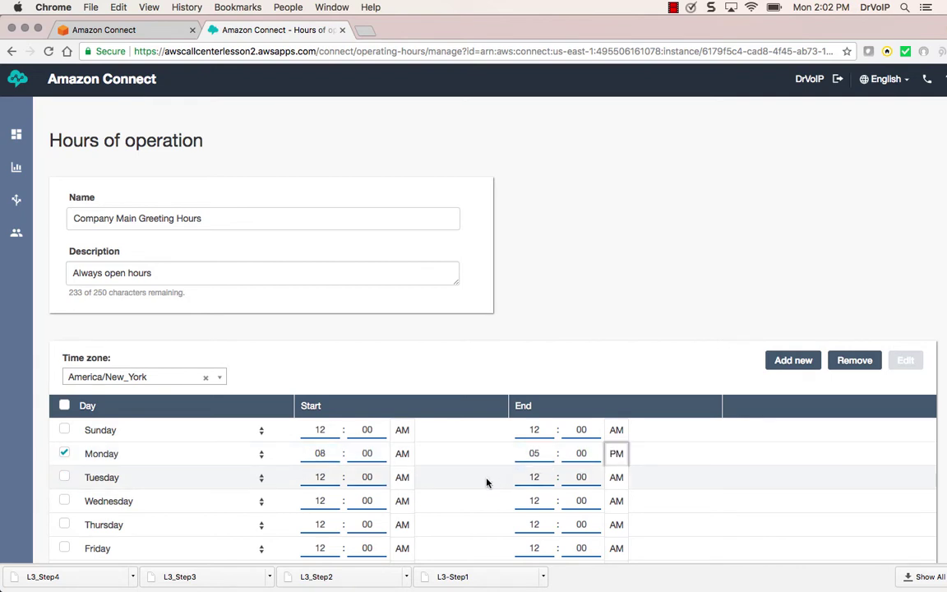
left_click_drag(331, 478, 312, 477)
type("8")
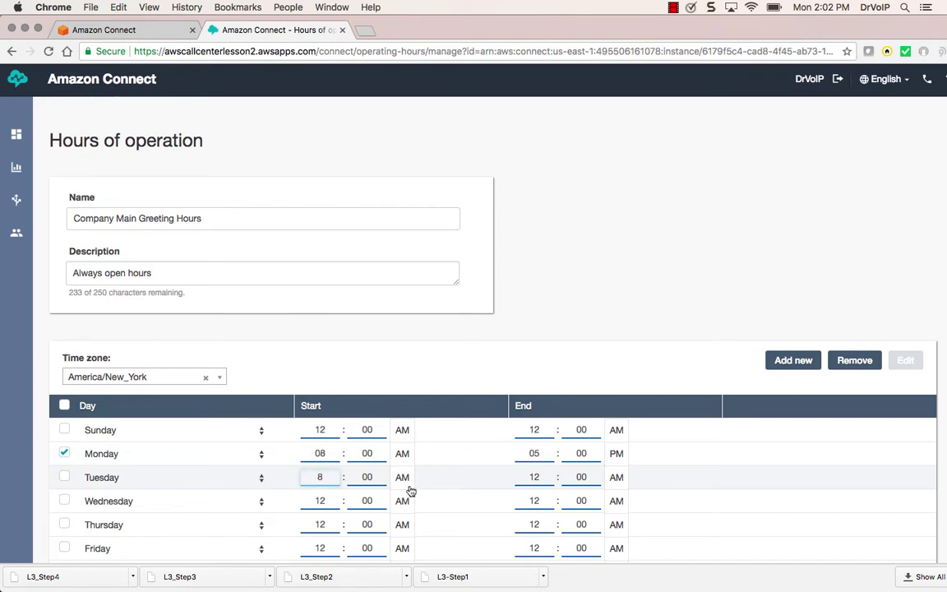
left_click_drag(536, 477, 523, 473)
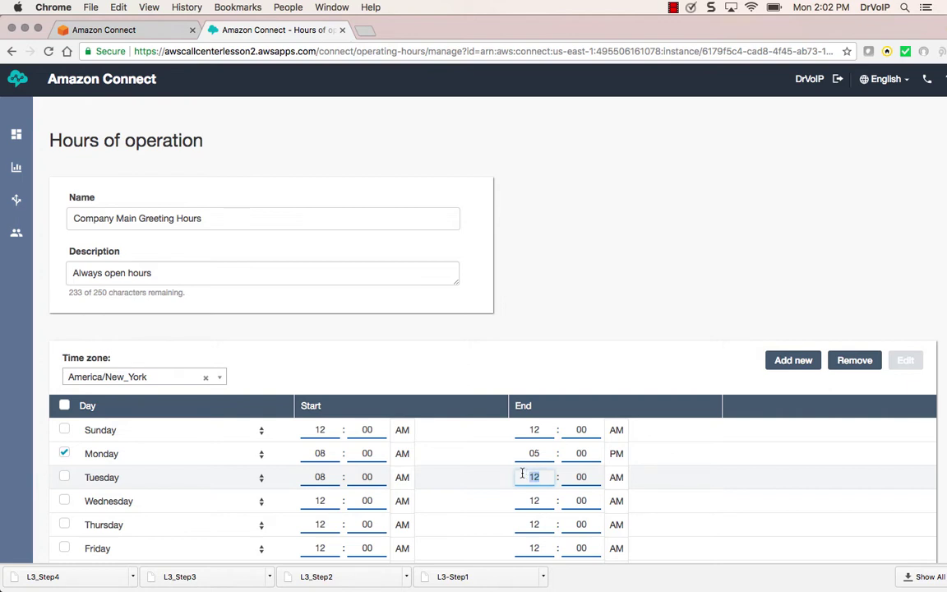
type("5")
left_click(617, 477)
Set Wednesday, Thursday and Friday hours to 8:00 AM – 5:00 PM
left_click(323, 501)
type("8")
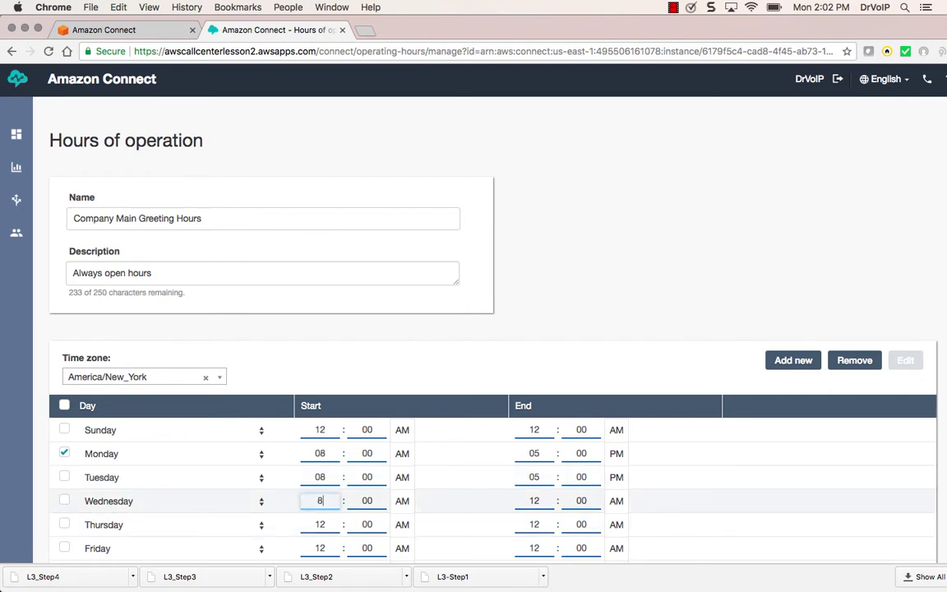
left_click(539, 501)
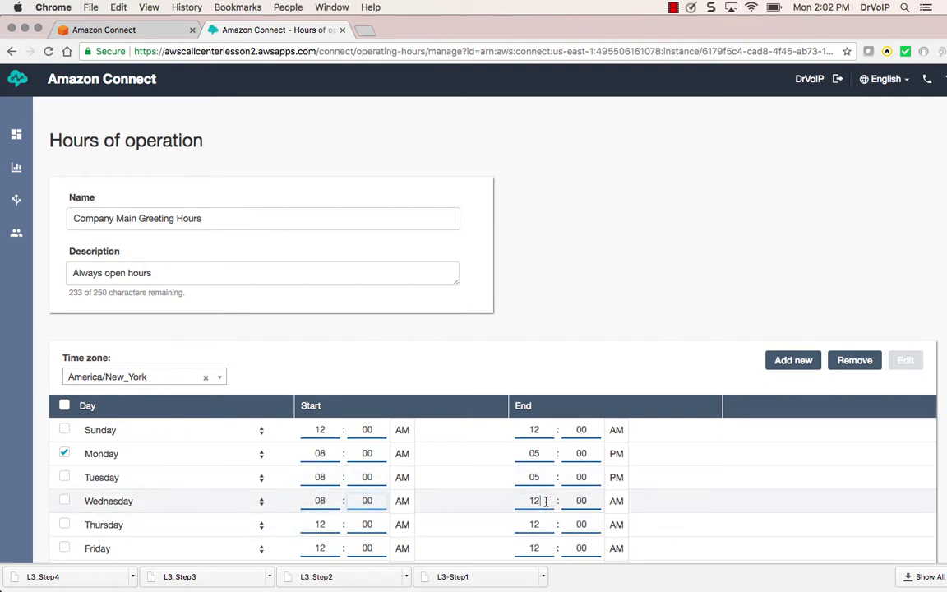
type("5")
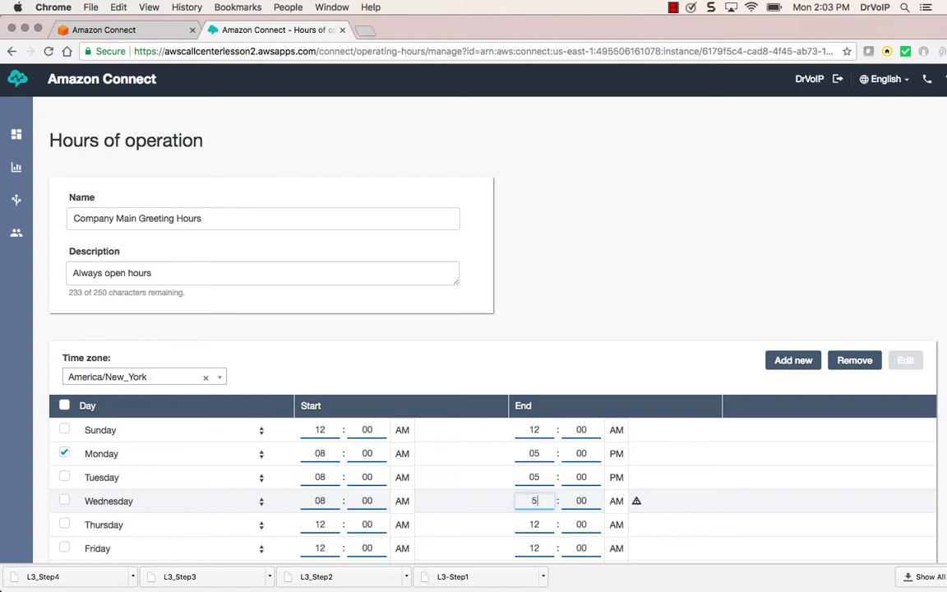
left_click(618, 504)
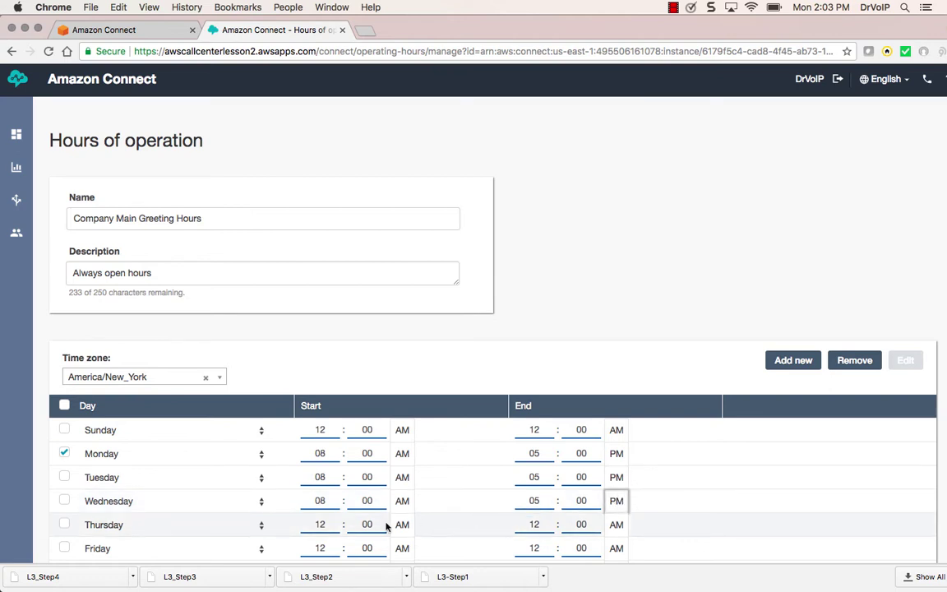
left_click(322, 526)
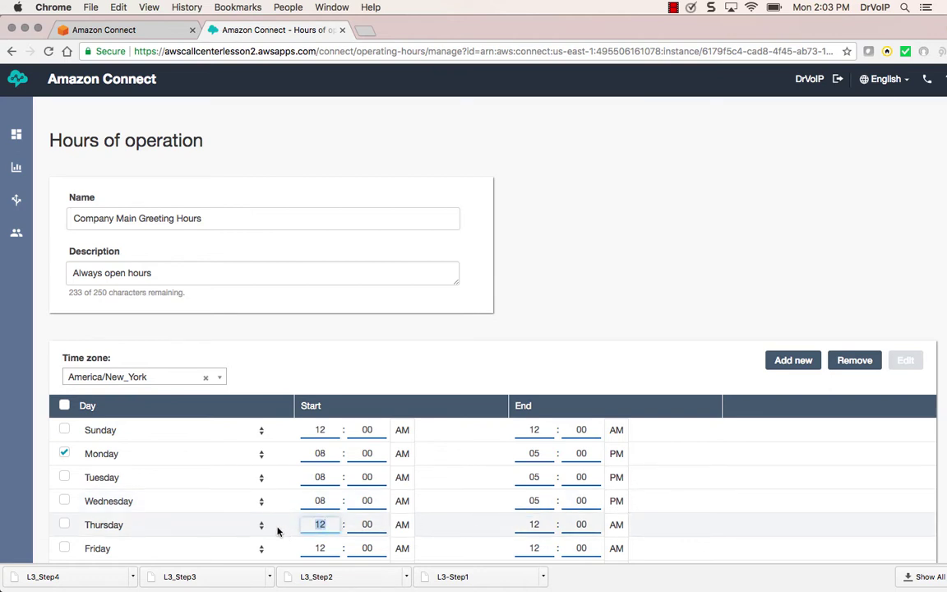
type("8")
left_click(547, 524)
type("5")
left_click(616, 525)
left_click(308, 547)
type("8")
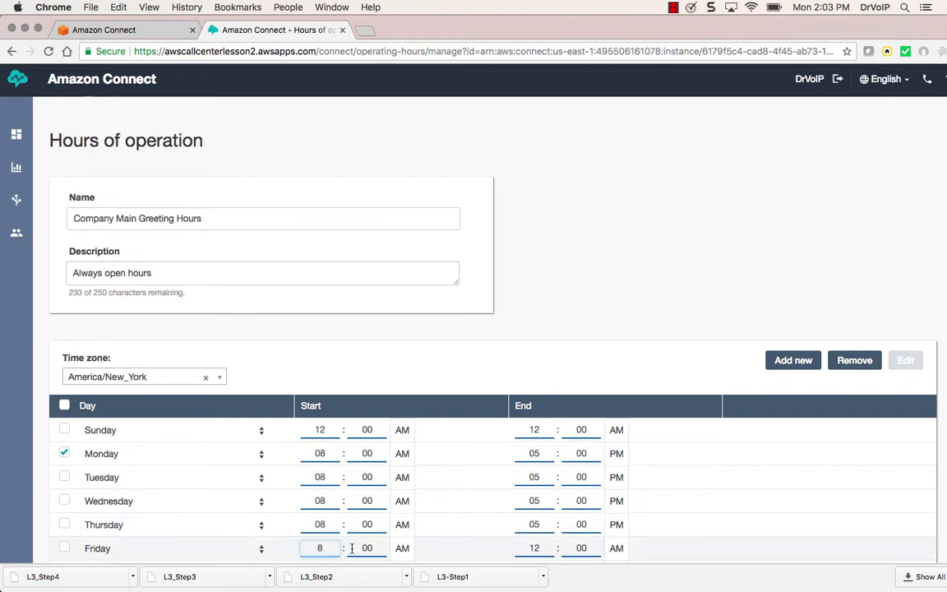
left_click(520, 543)
type("5")
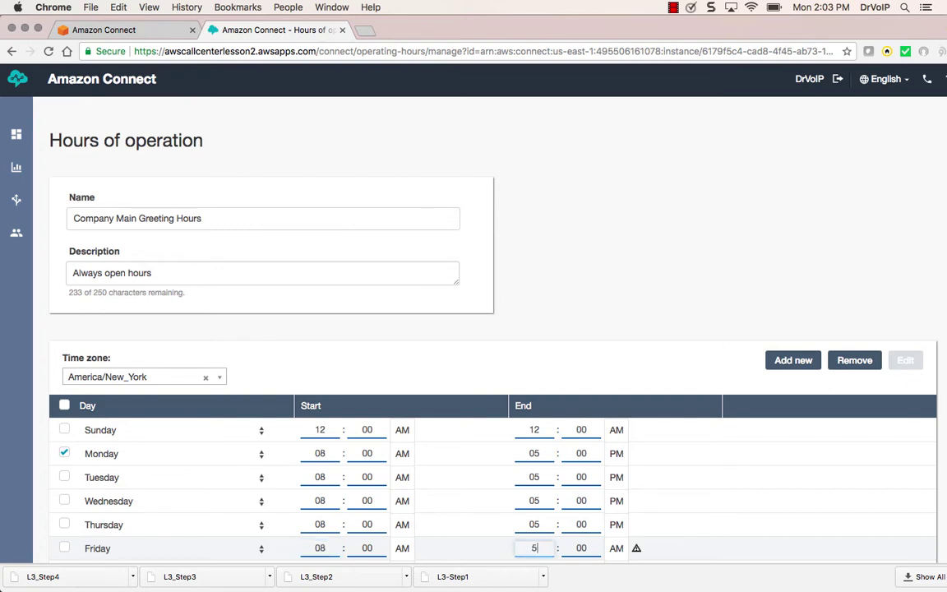
left_click(617, 549)
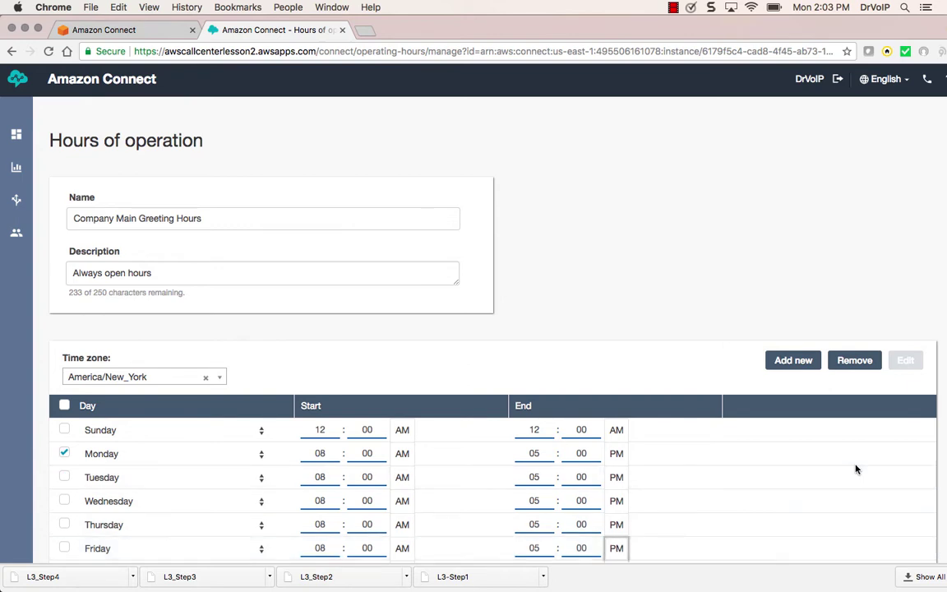
Save the updated Company Main Greeting Hours
left_click(728, 318)
scroll(728, 319, "down", 2)
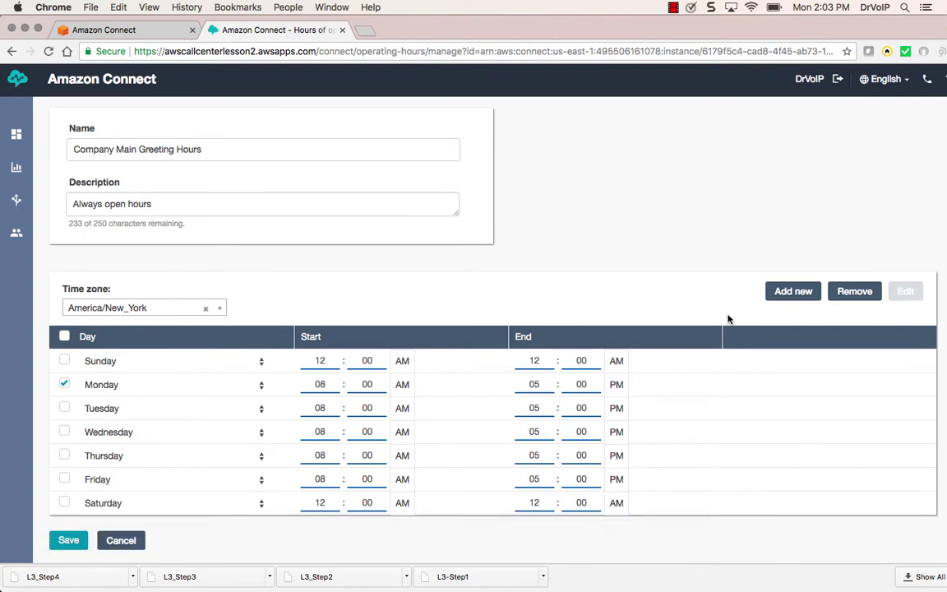
left_click(77, 542)
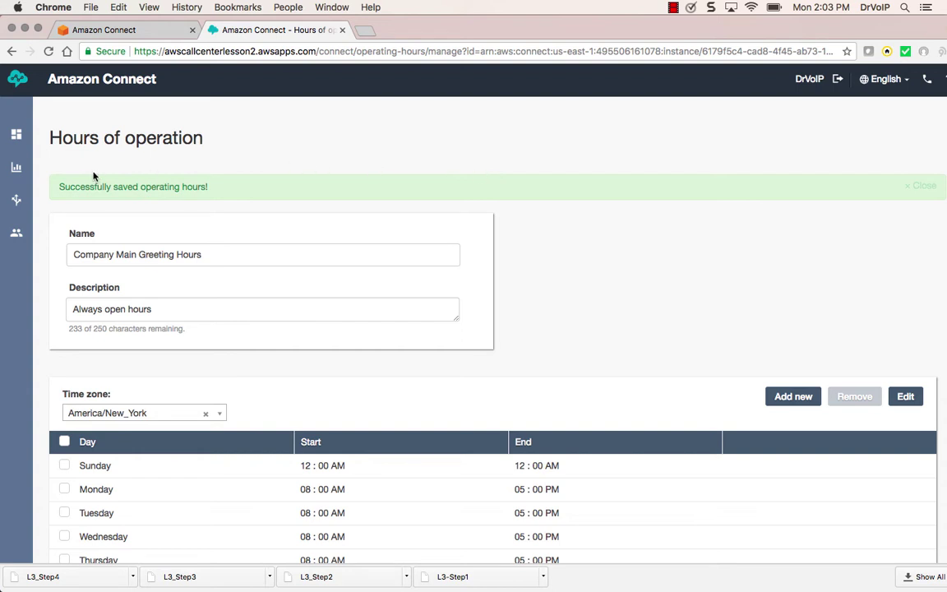
Preview the Sample inbound flow from the Contact flows list, then create a new contact flow
mouse_move(16, 200)
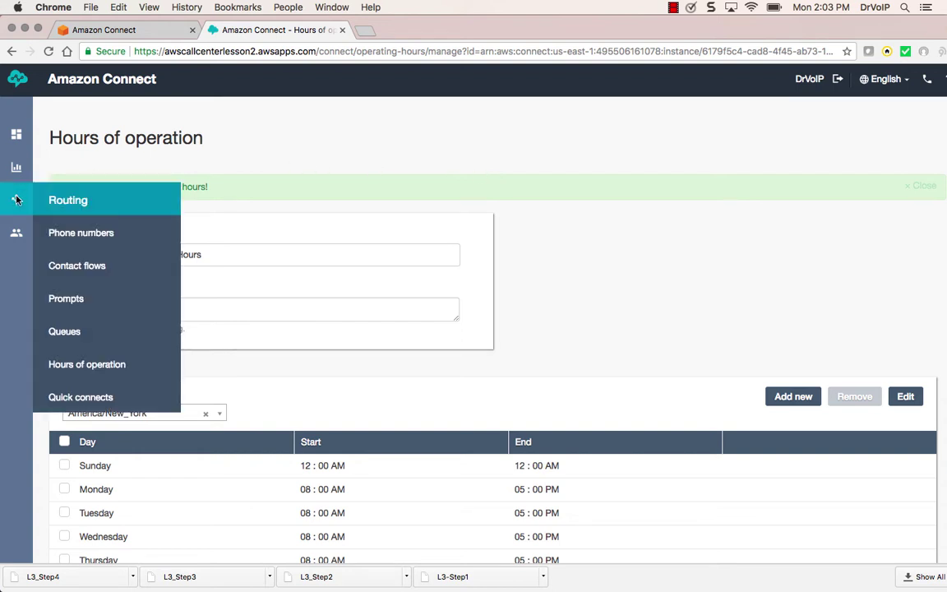
left_click(78, 267)
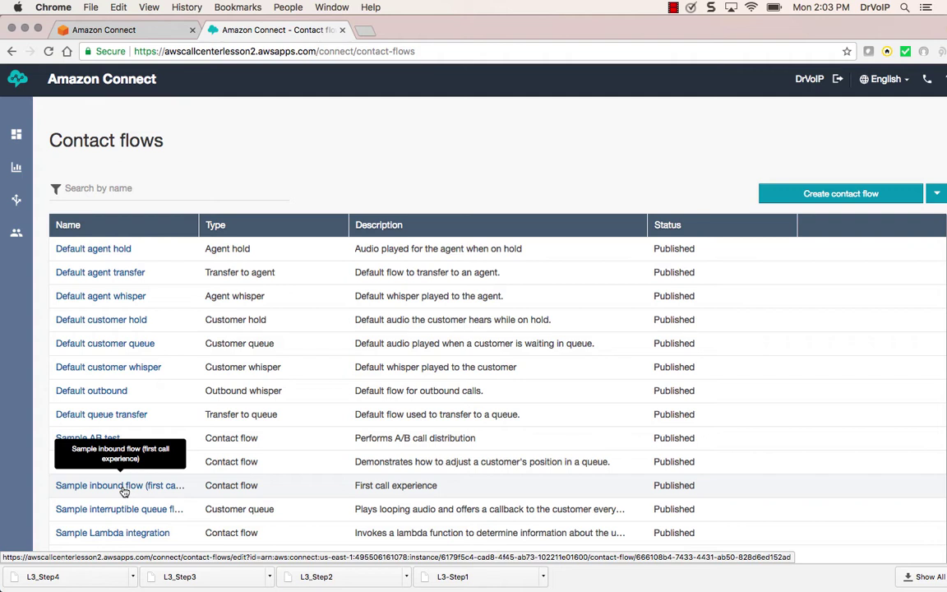
left_click(122, 486)
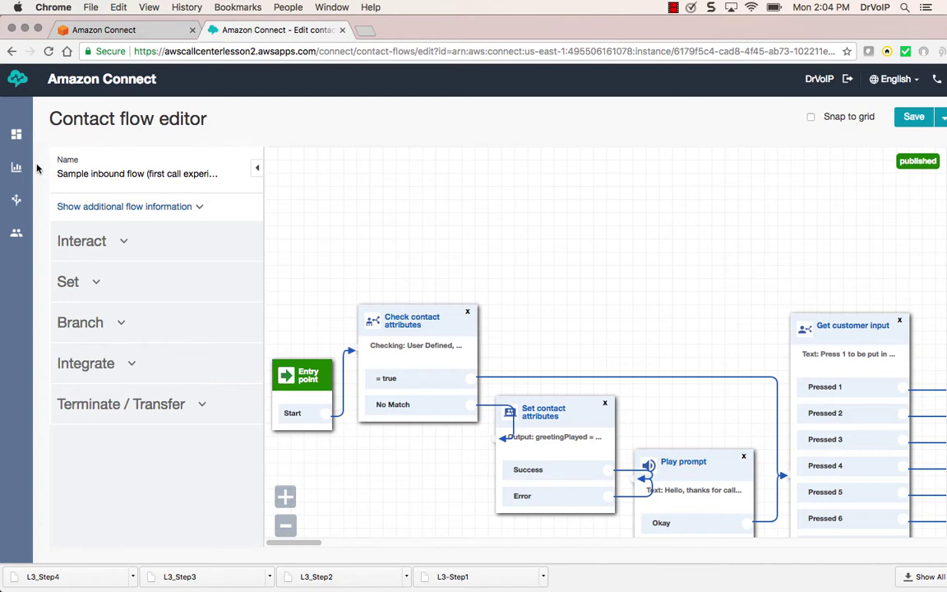
left_click(11, 51)
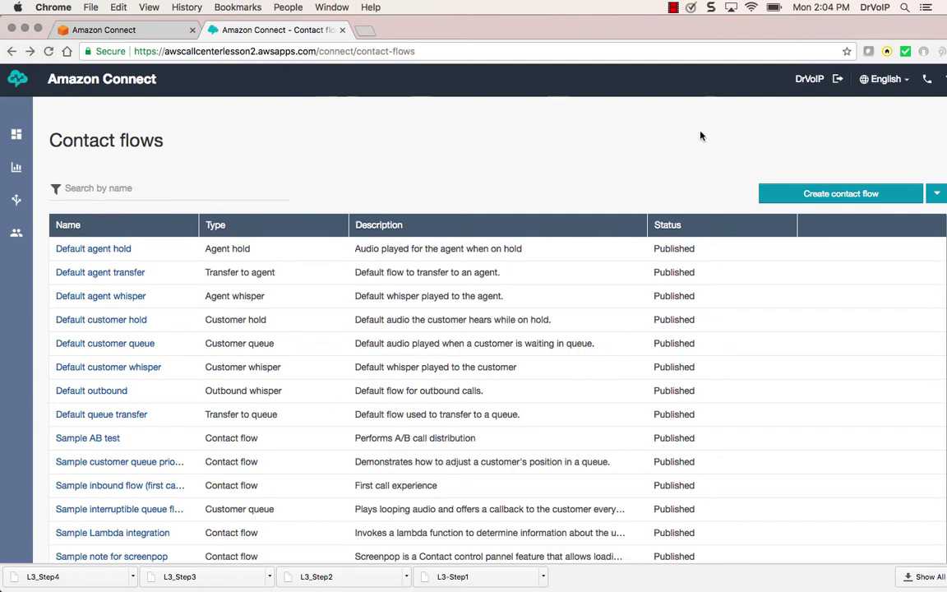
left_click(840, 195)
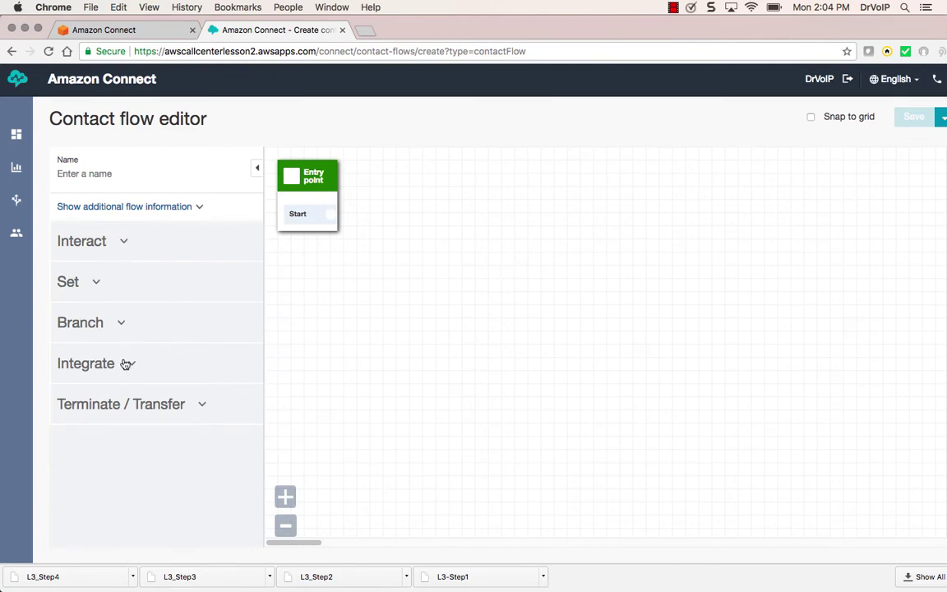
Browse the Interact, Set, Branch, Integrate and Terminate / Transfer block groups, leaving Set expanded
left_click(125, 244)
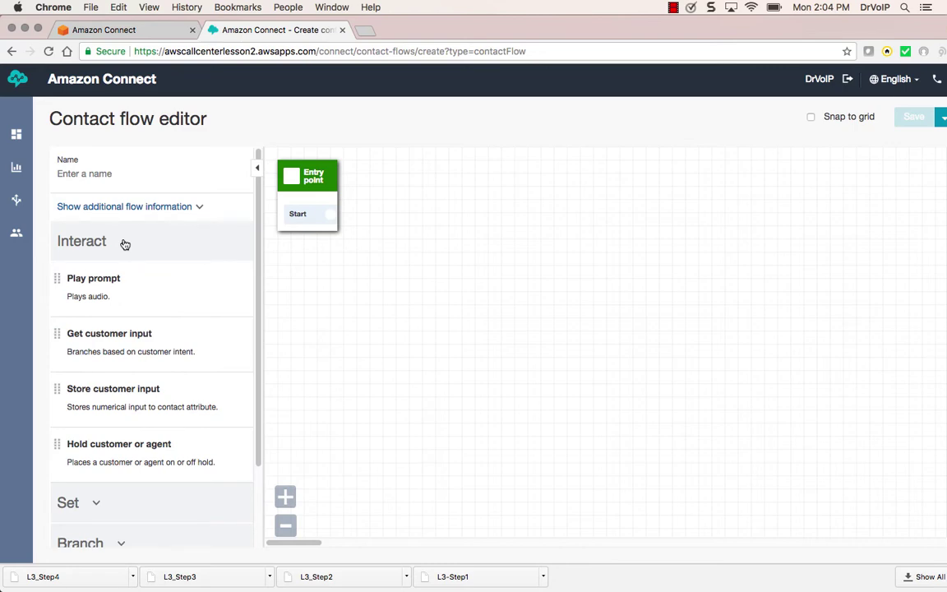
left_click(124, 247)
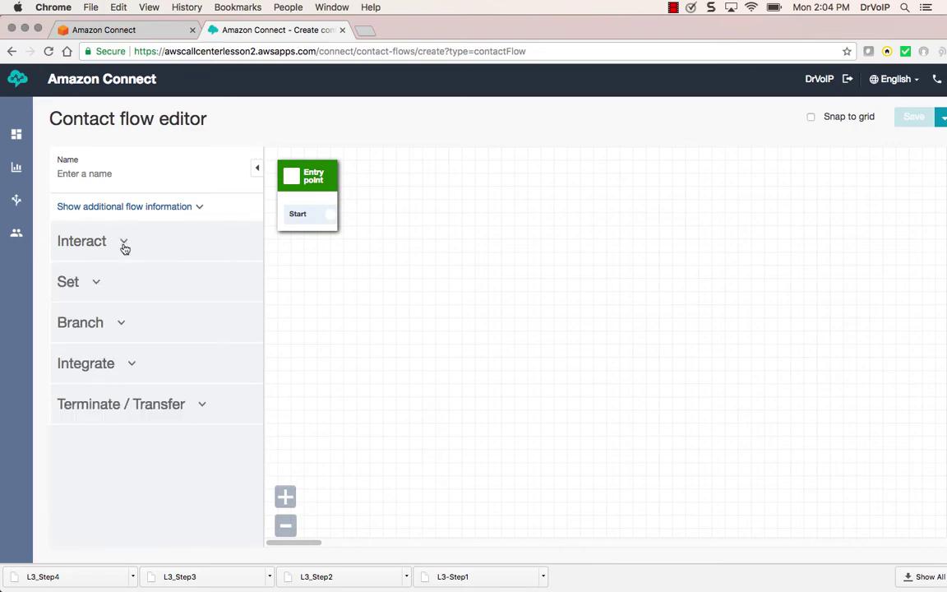
left_click(96, 283)
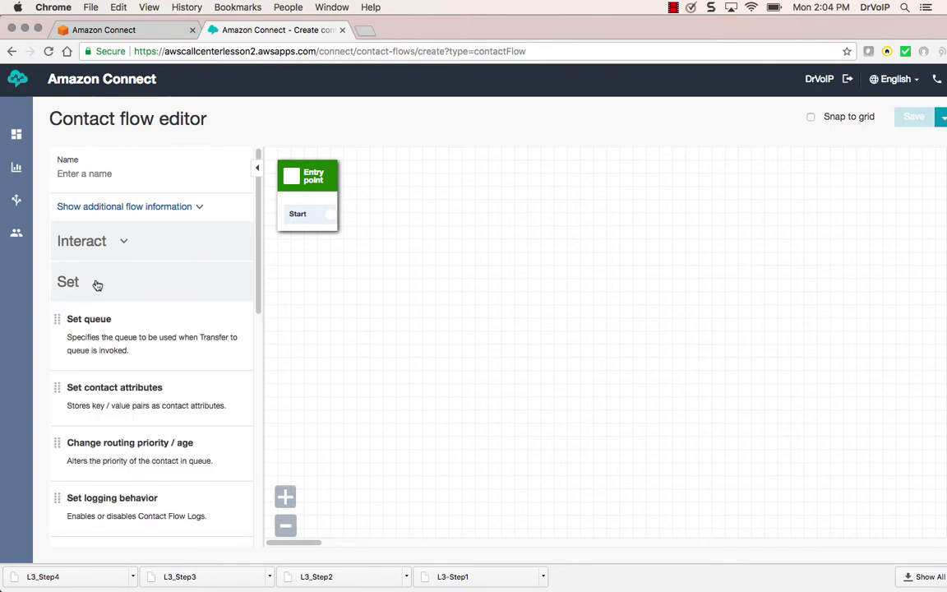
left_click(97, 286)
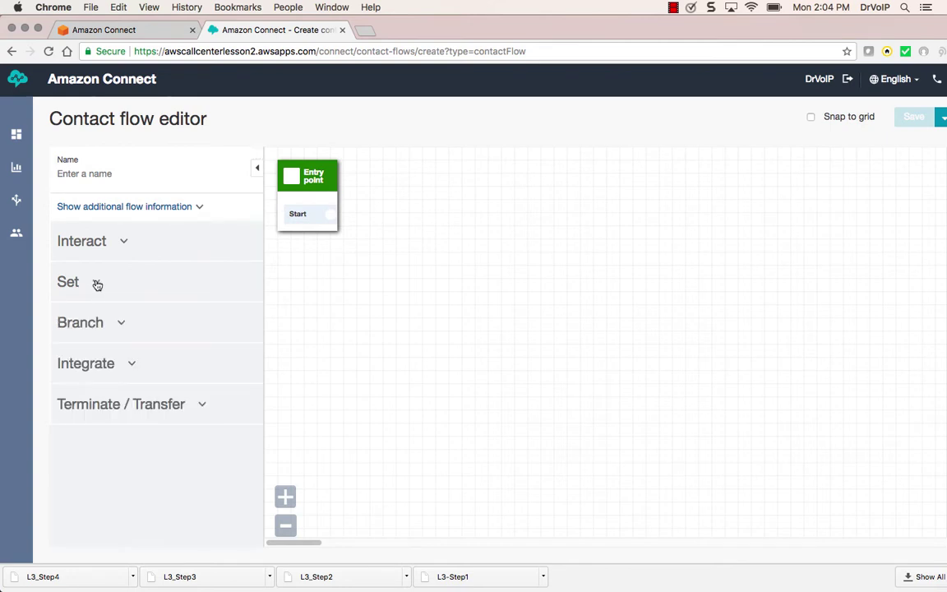
left_click(122, 327)
left_click(124, 327)
left_click(130, 366)
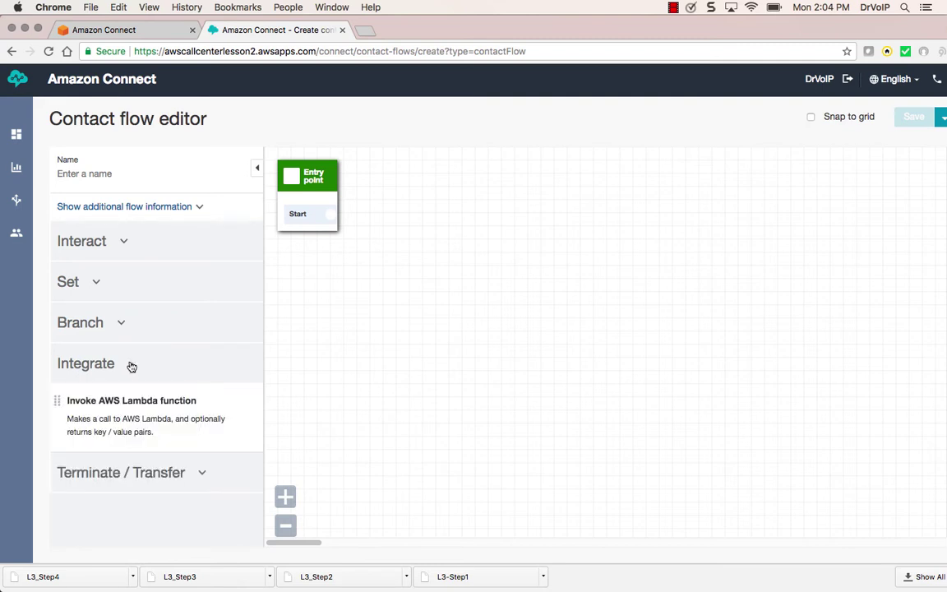
left_click(132, 366)
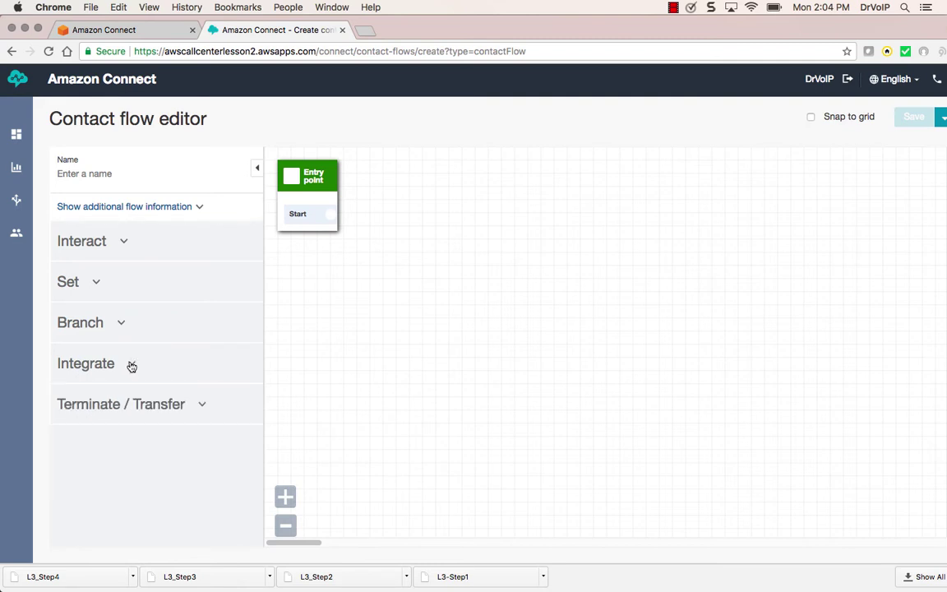
left_click(199, 411)
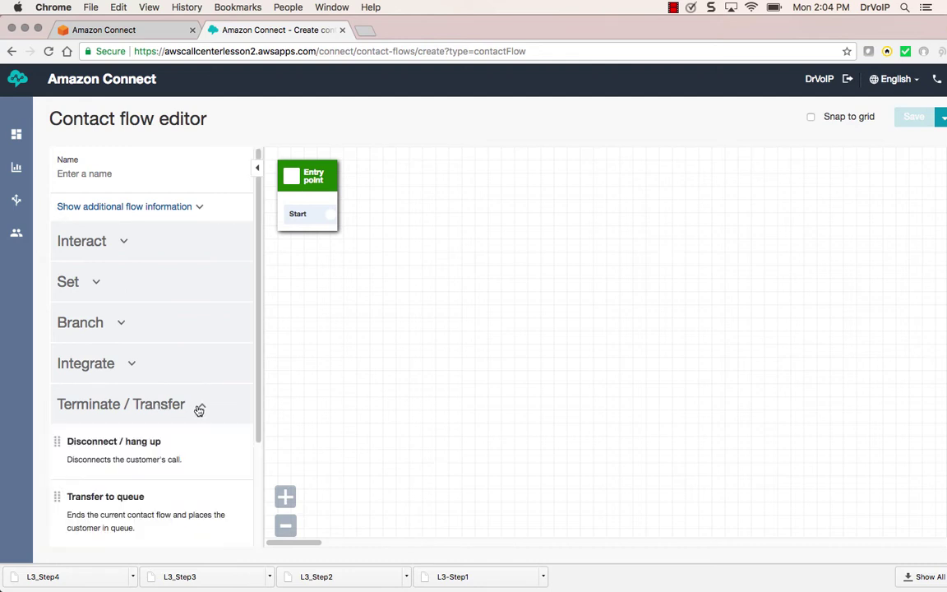
left_click(199, 411)
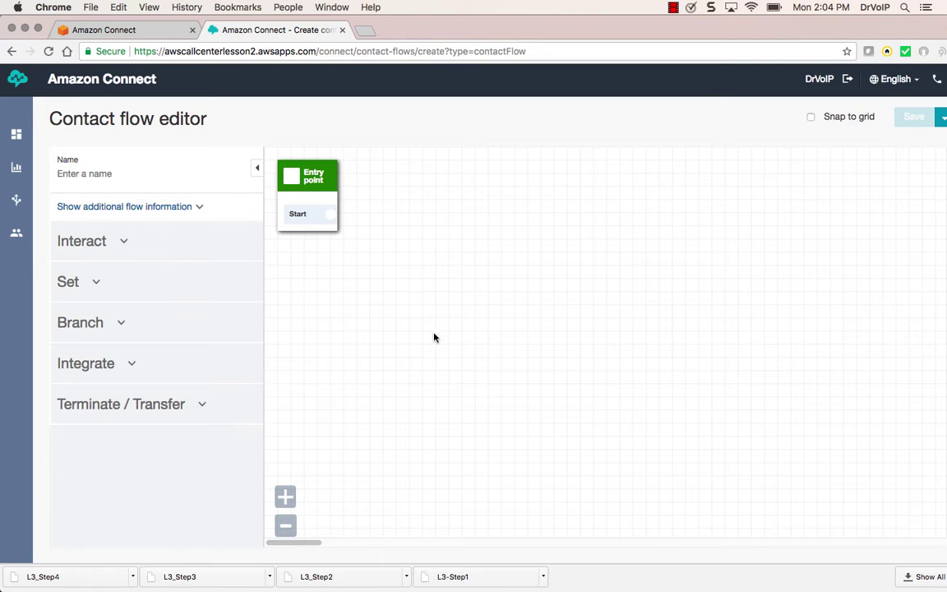
left_click(122, 245)
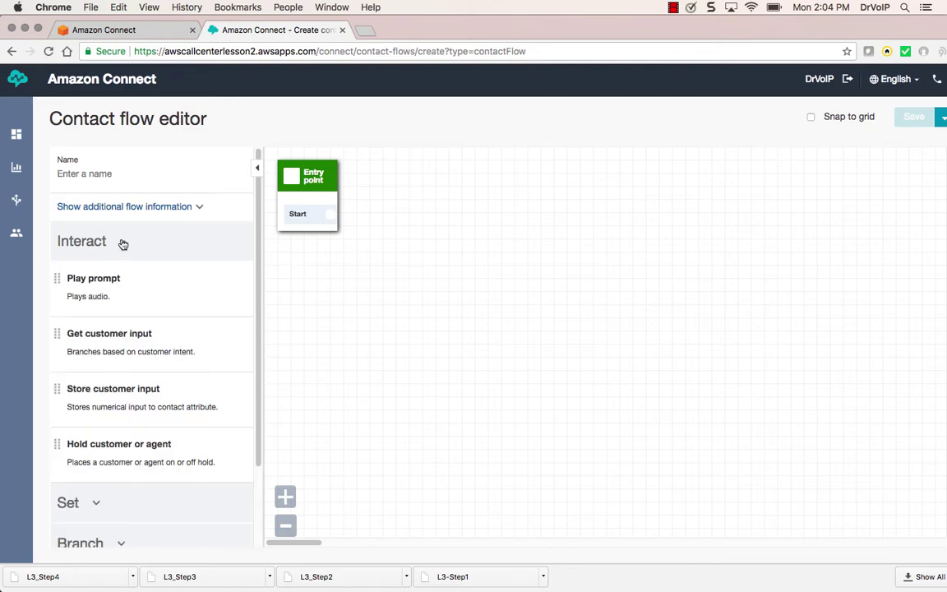
left_click(121, 245)
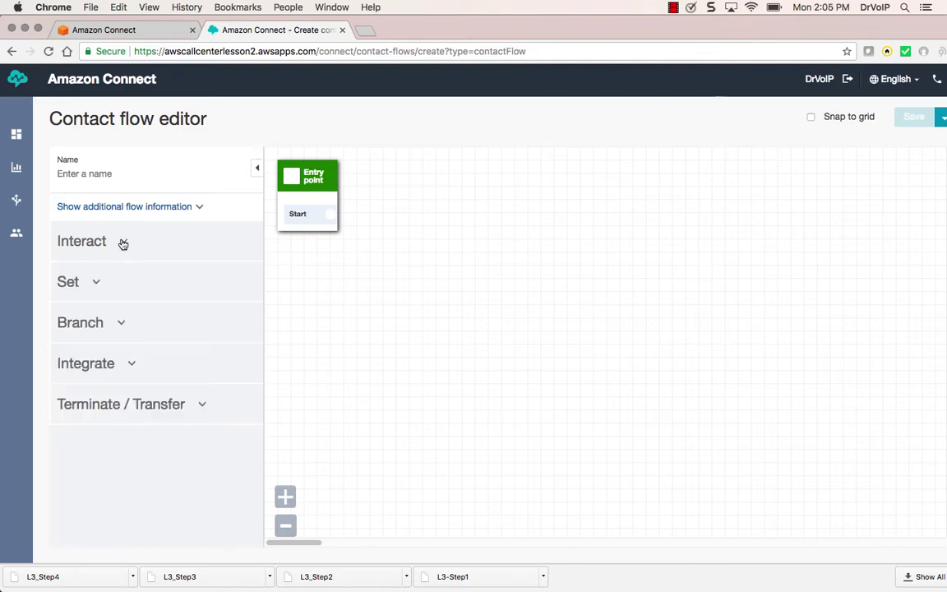
left_click(98, 285)
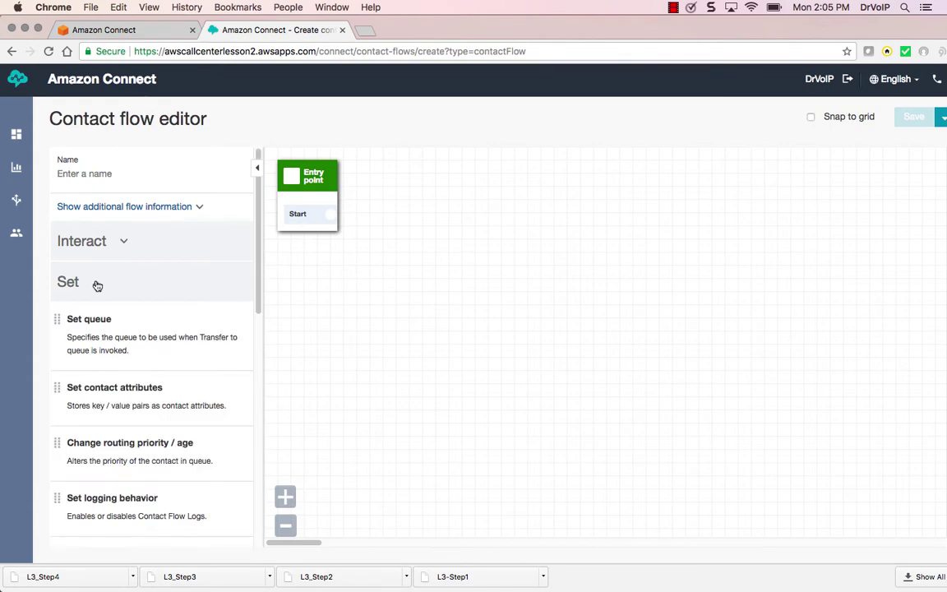
left_click(97, 285)
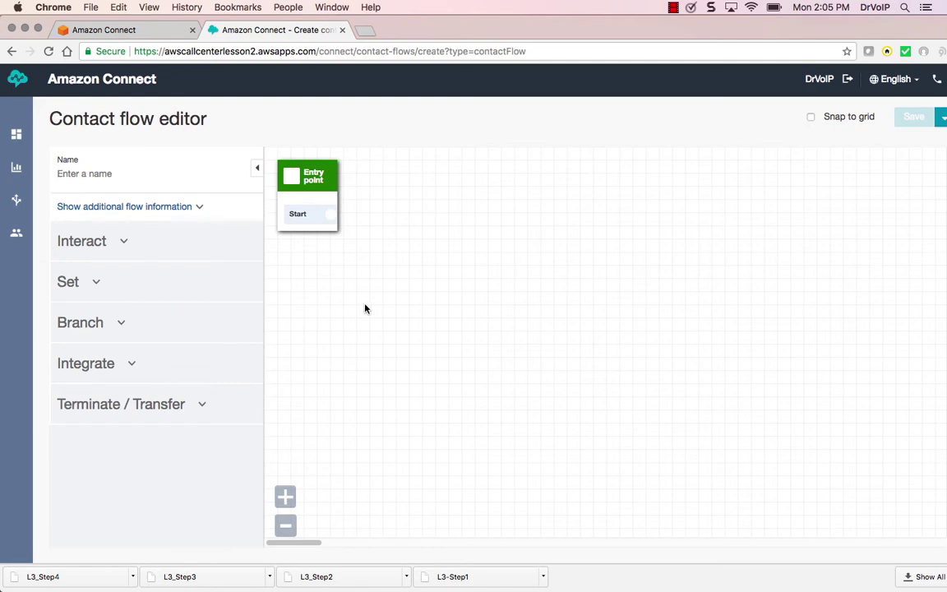
left_click(96, 284)
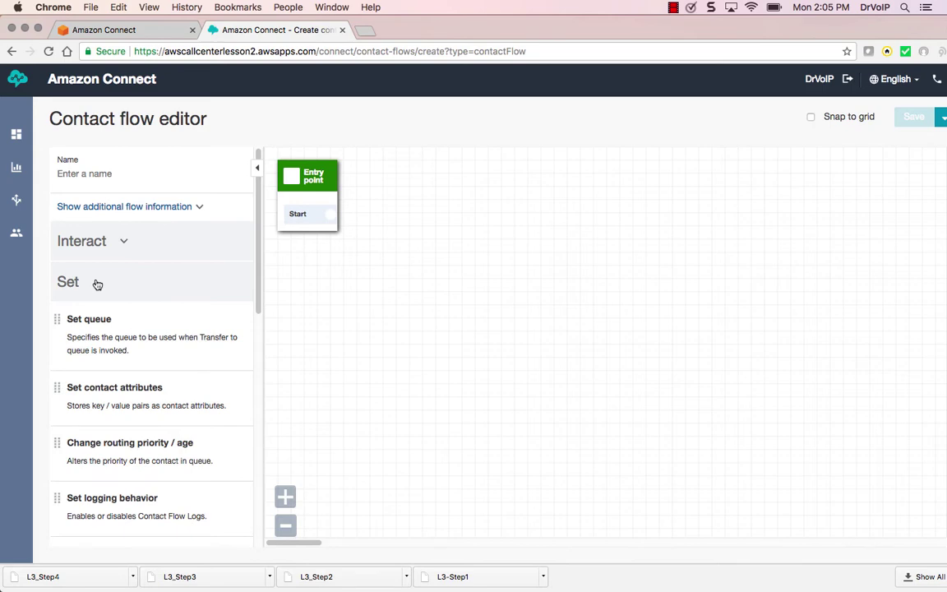
Add a Set voice block below the Entry point using English, US and voice Joanna
left_click_drag(258, 303, 255, 486)
left_click_drag(148, 491, 359, 257)
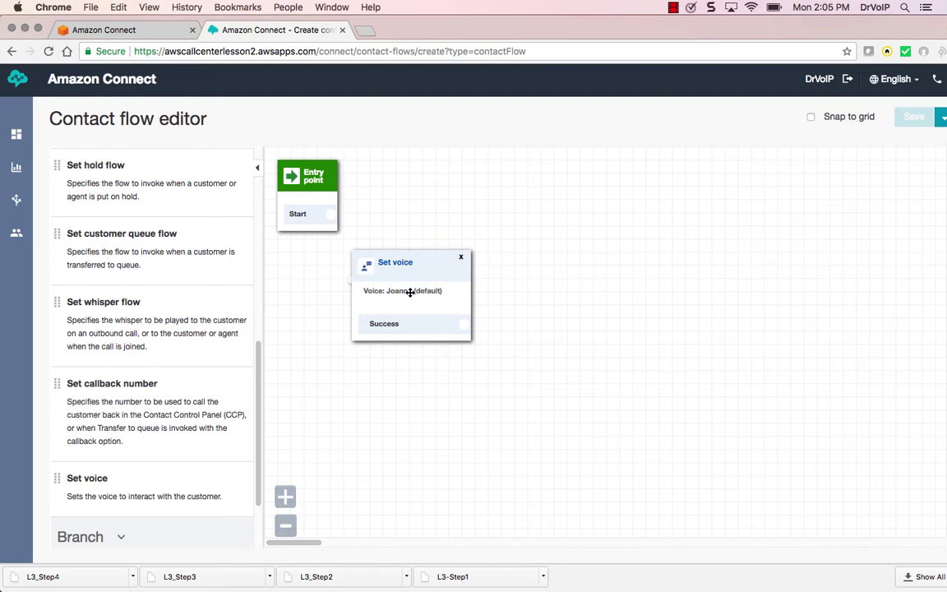
left_click(400, 265)
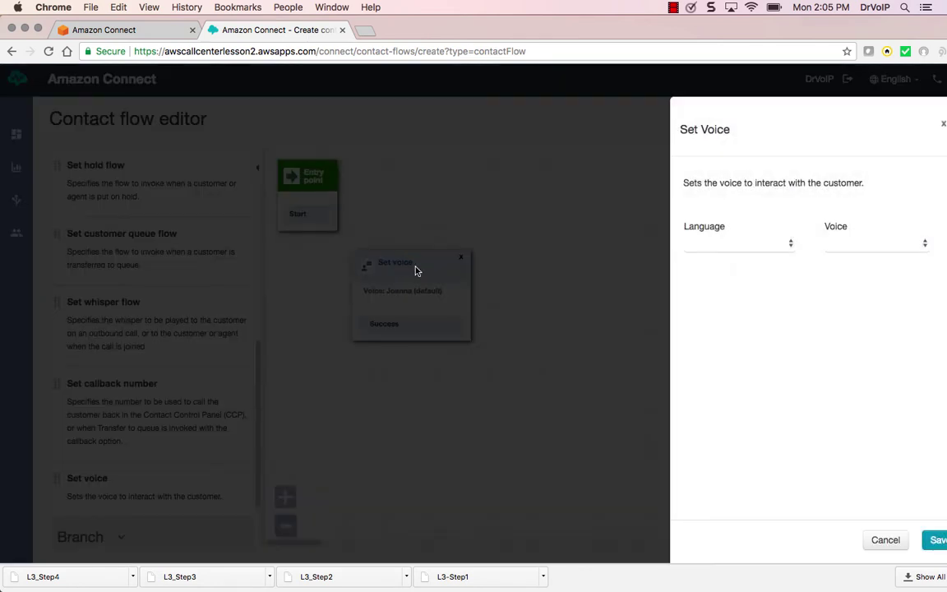
left_click(790, 245)
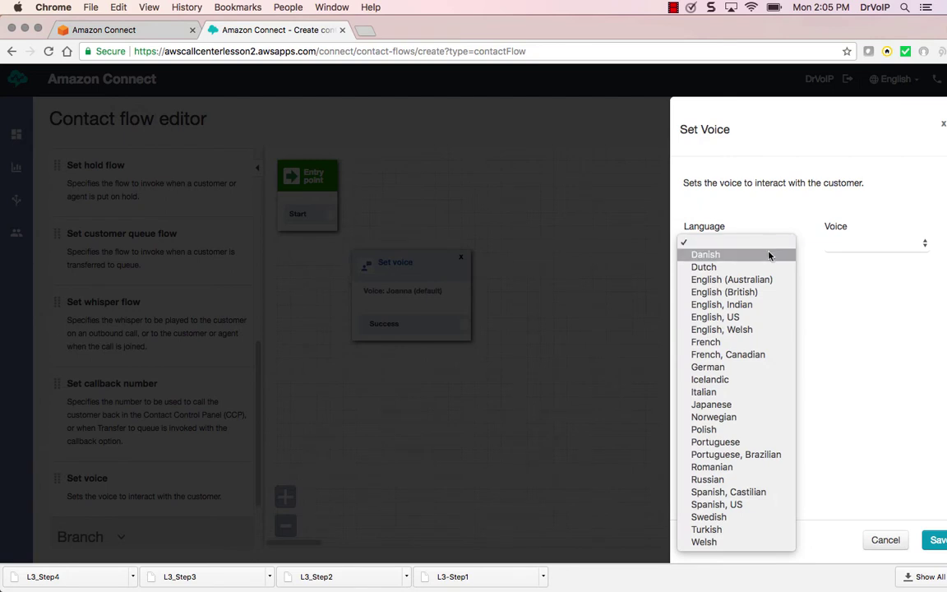
left_click(769, 317)
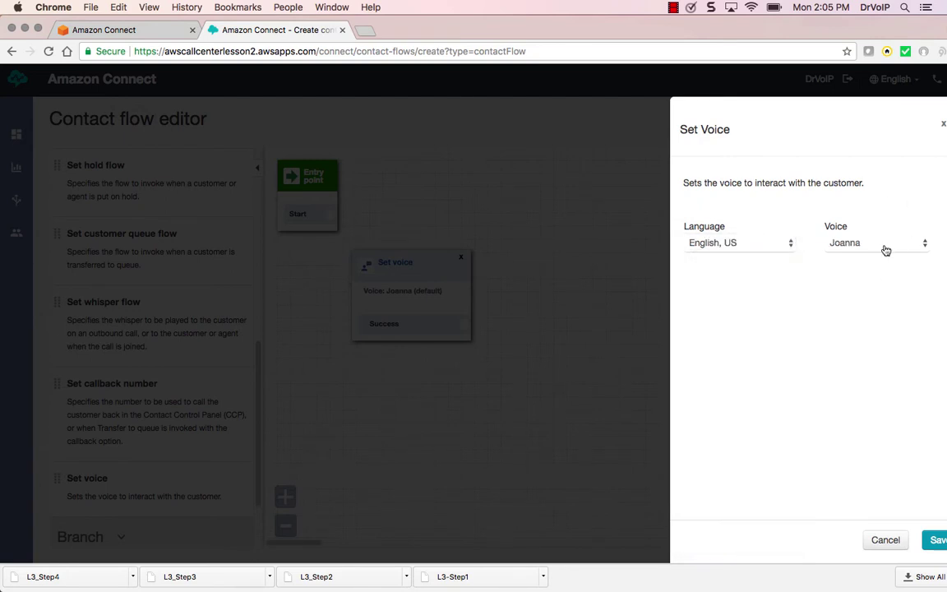
left_click(885, 246)
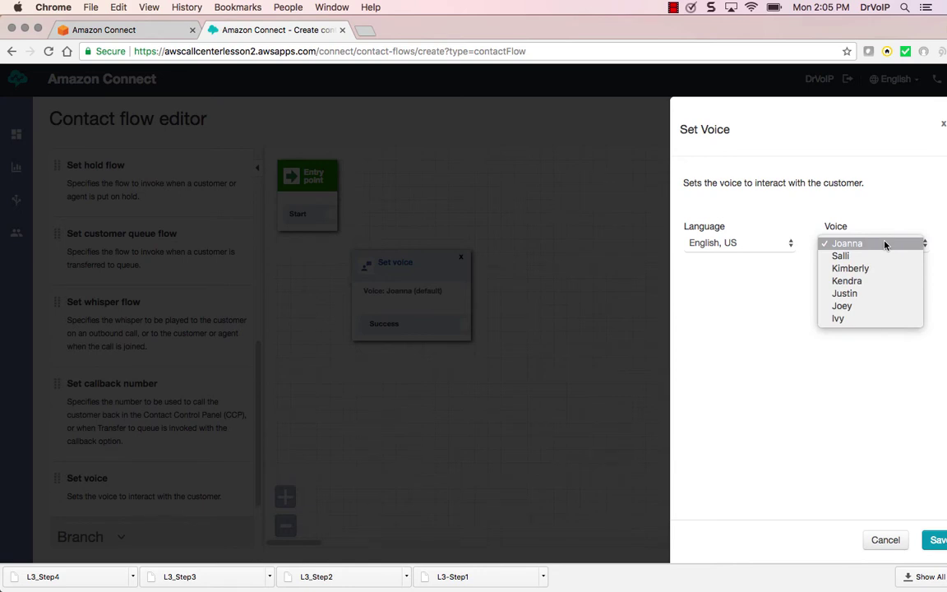
left_click(885, 245)
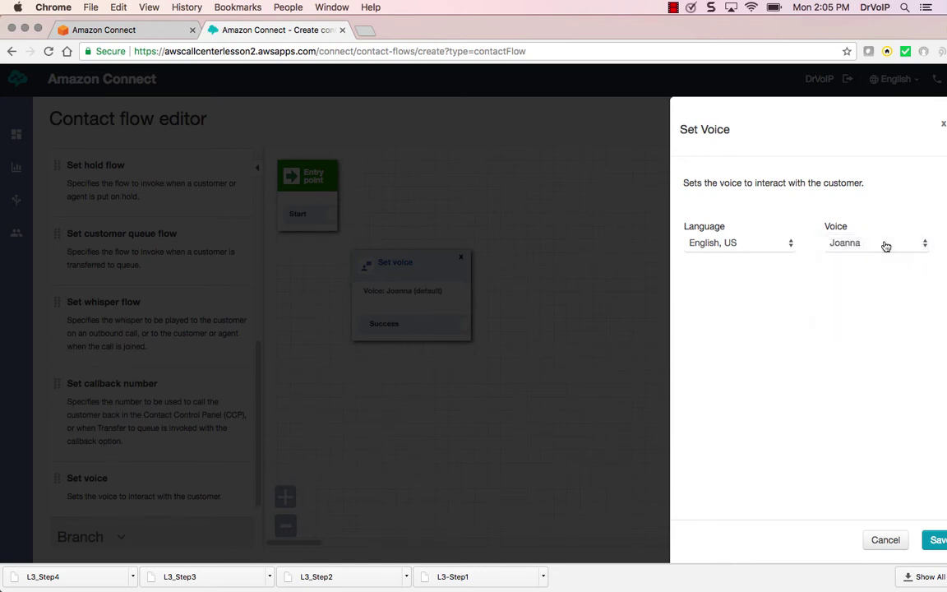
left_click(938, 539)
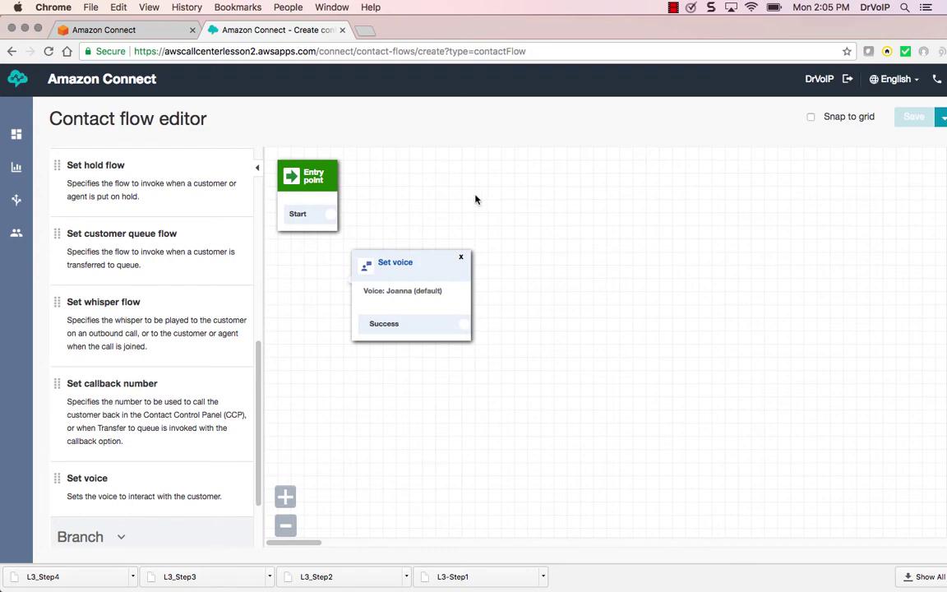
Connect the Entry point to Set voice and add a Check hours of operation block beside it
left_click_drag(331, 216, 360, 269)
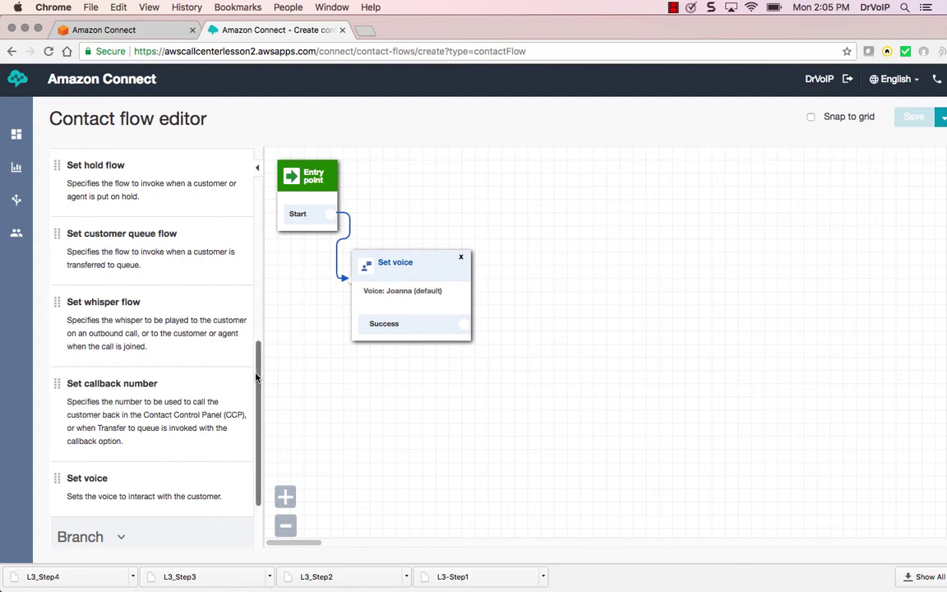
scroll(214, 427, "down", 3)
left_click(120, 447)
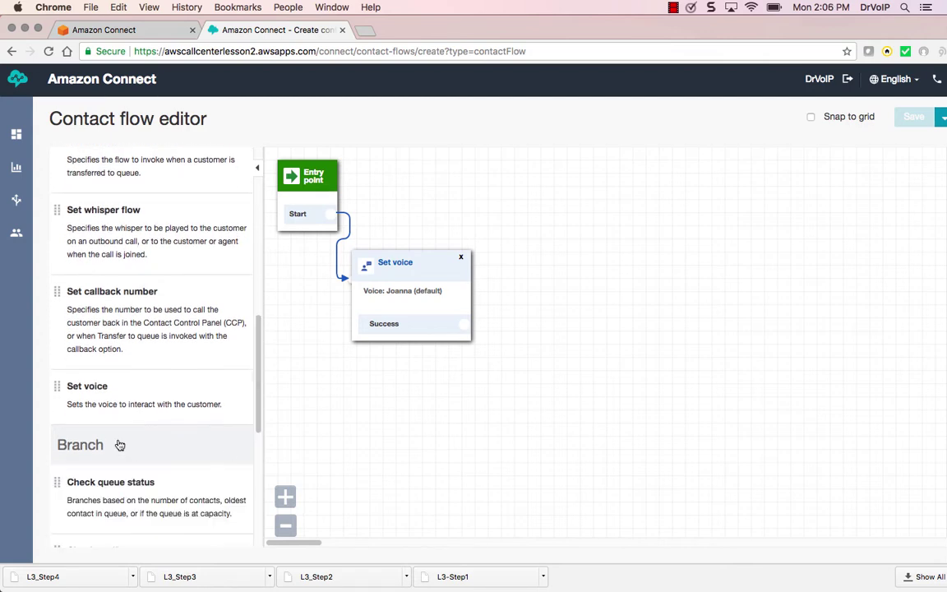
scroll(258, 439, "down", 3)
left_click_drag(257, 440, 254, 533)
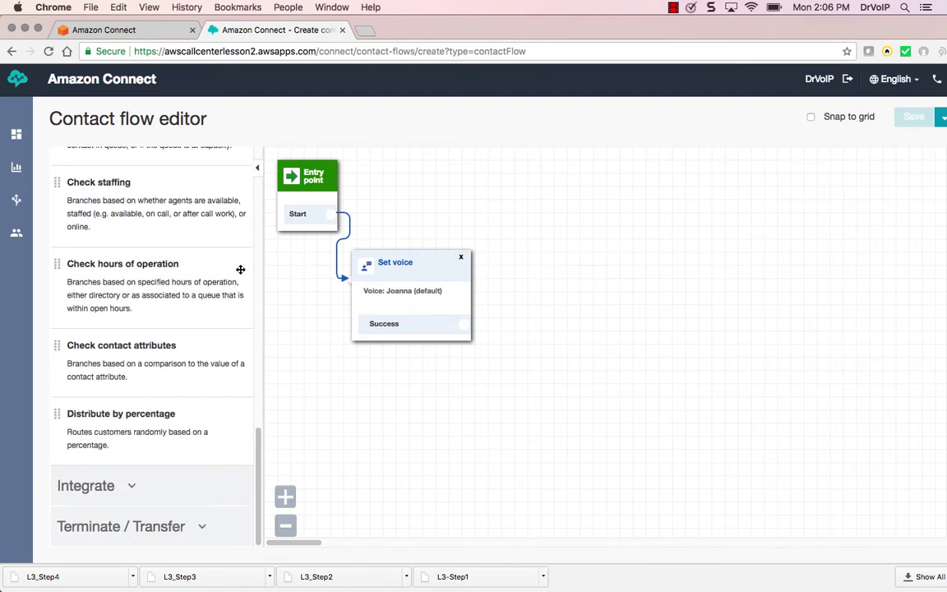
left_click_drag(164, 277, 545, 239)
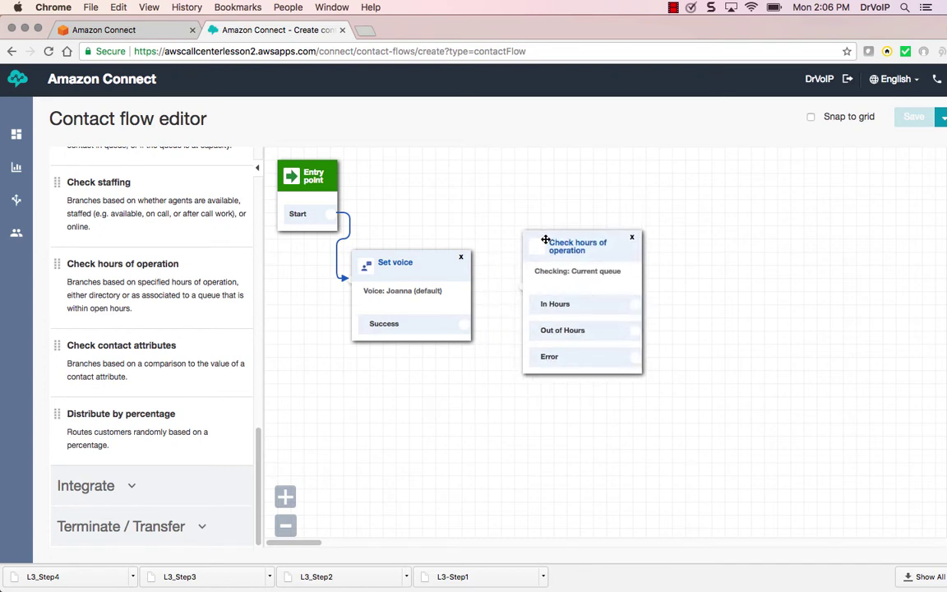
Link Set voice's Success to the hours check and review its settings without changes
left_click_drag(474, 333, 523, 285)
left_click_drag(573, 246, 560, 241)
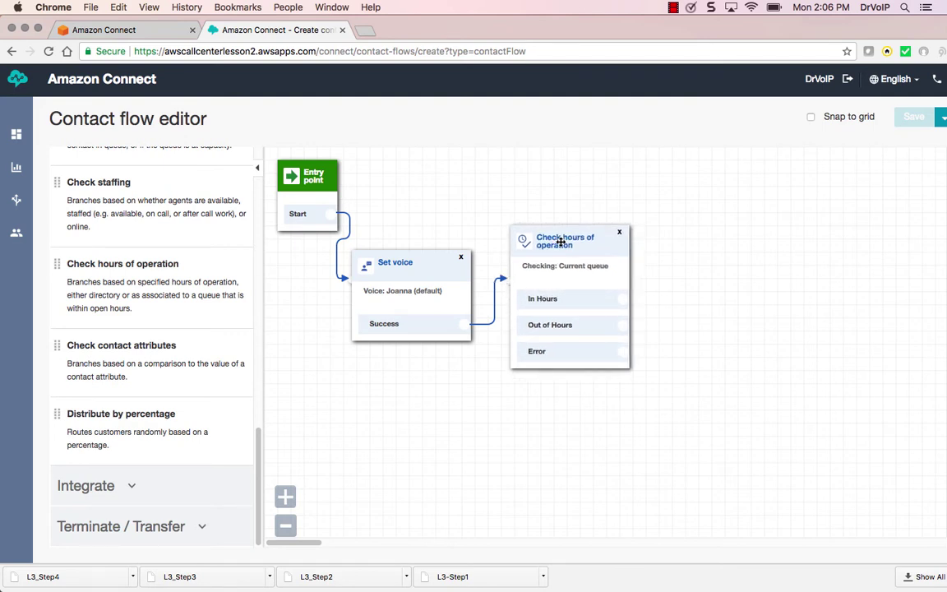
left_click(560, 243)
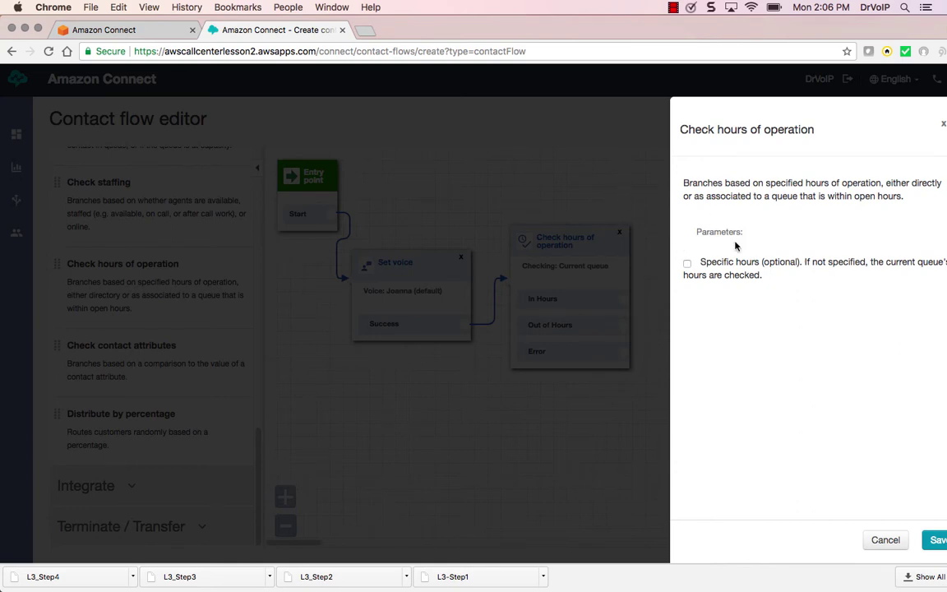
left_click(886, 539)
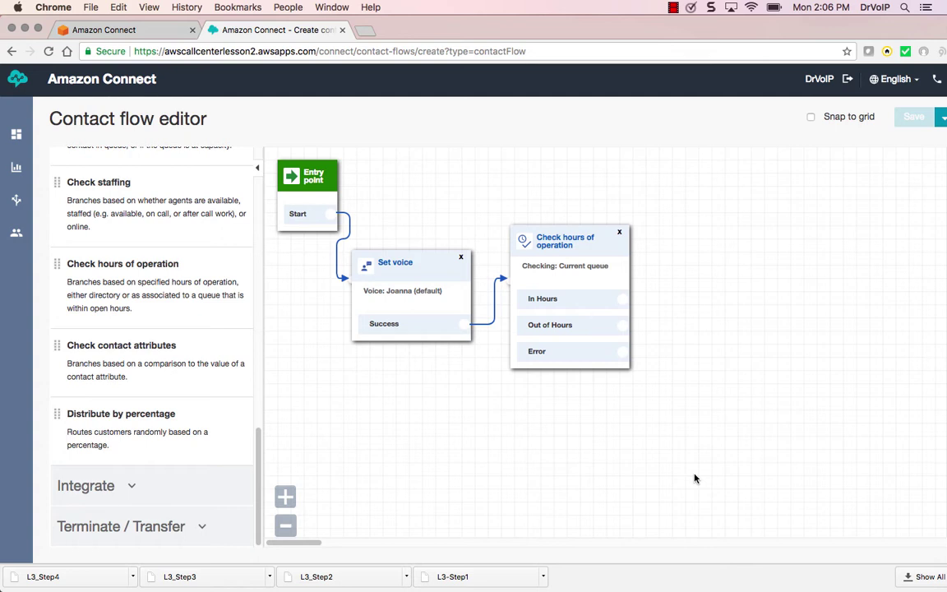
left_click_drag(258, 440, 144, 164)
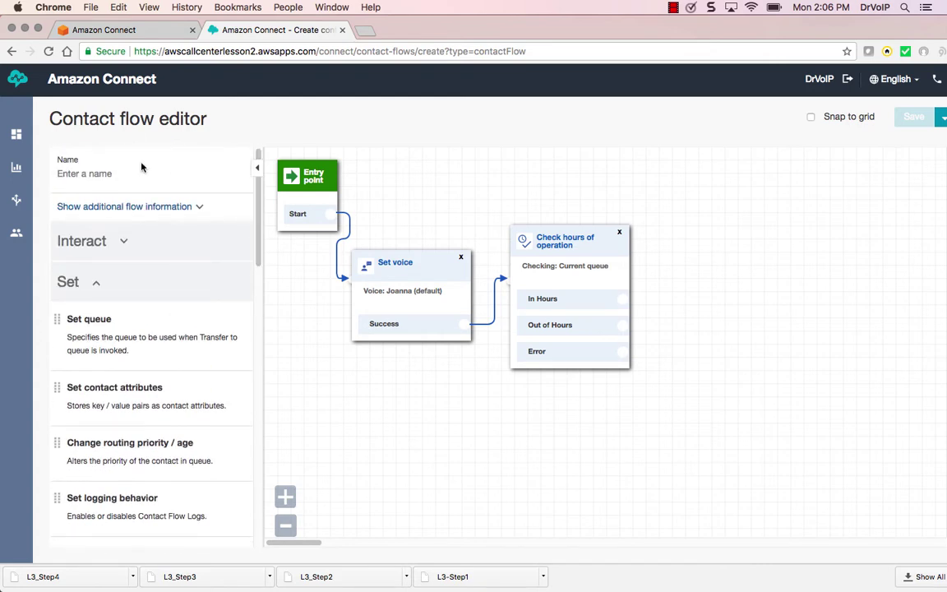
Add two Play prompt blocks, linking In Hours to the upper and Out of Hours to the lower
left_click(93, 288)
left_click(111, 241)
left_click_drag(89, 278, 691, 191)
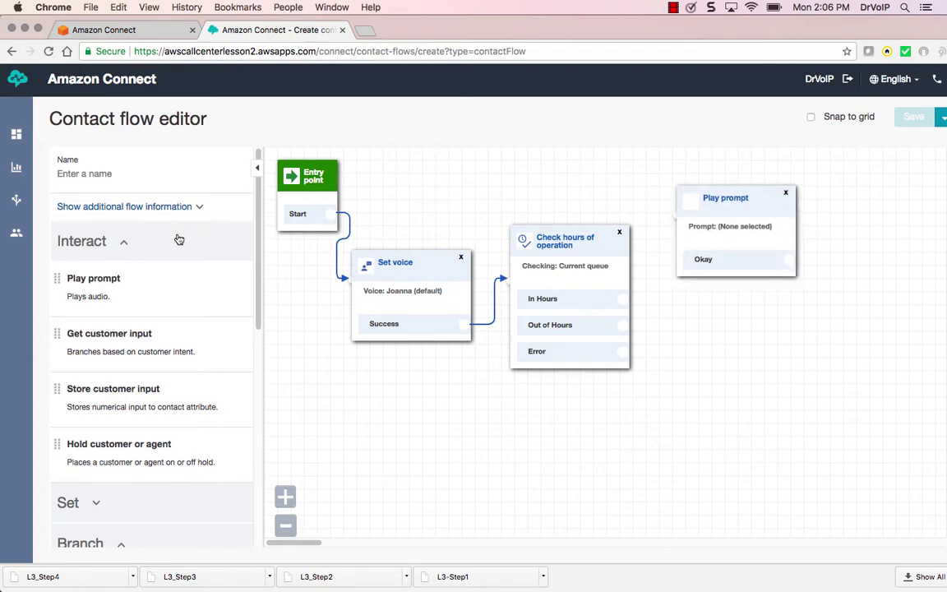
left_click_drag(86, 284, 697, 329)
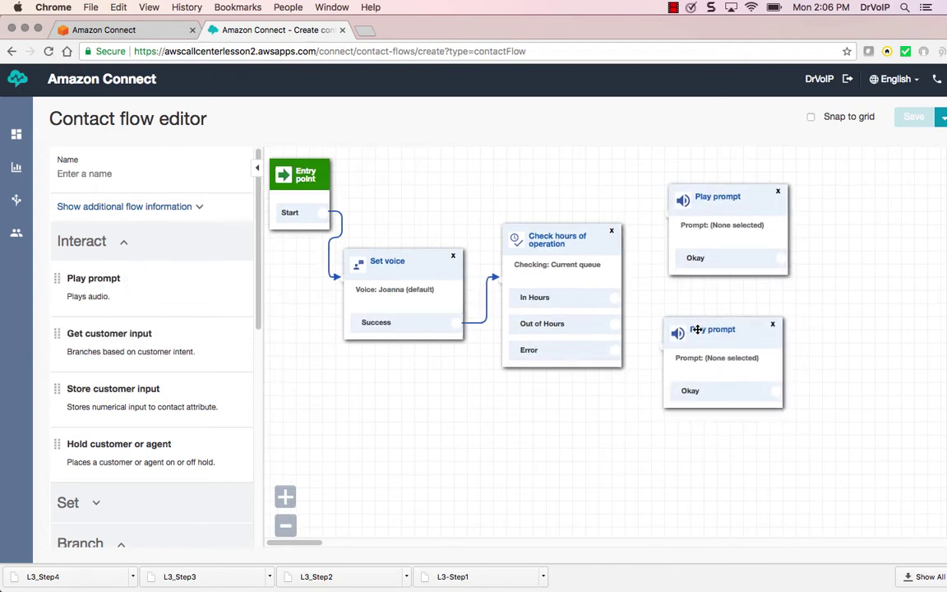
left_click_drag(616, 297, 675, 212)
left_click_drag(618, 325, 666, 346)
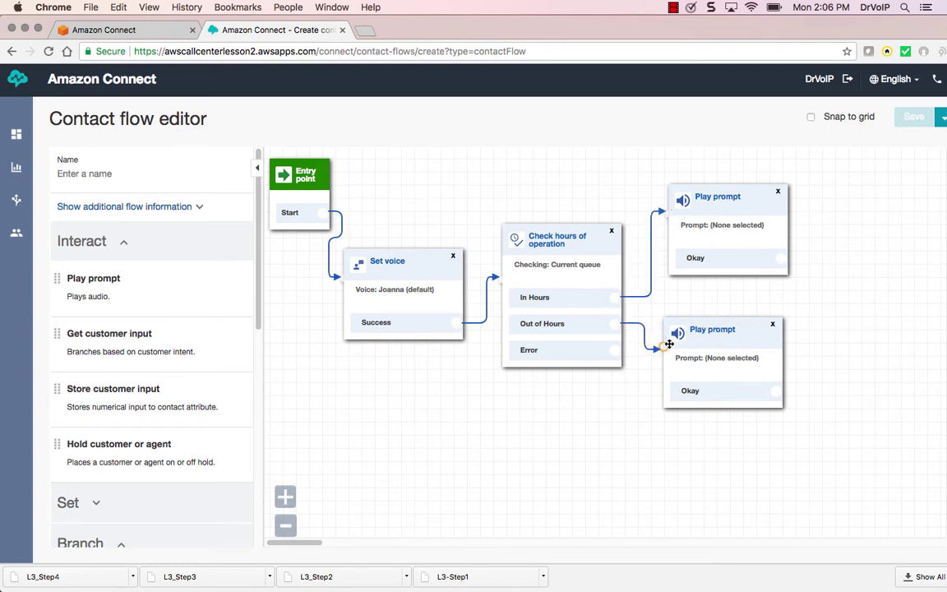
left_click(705, 215)
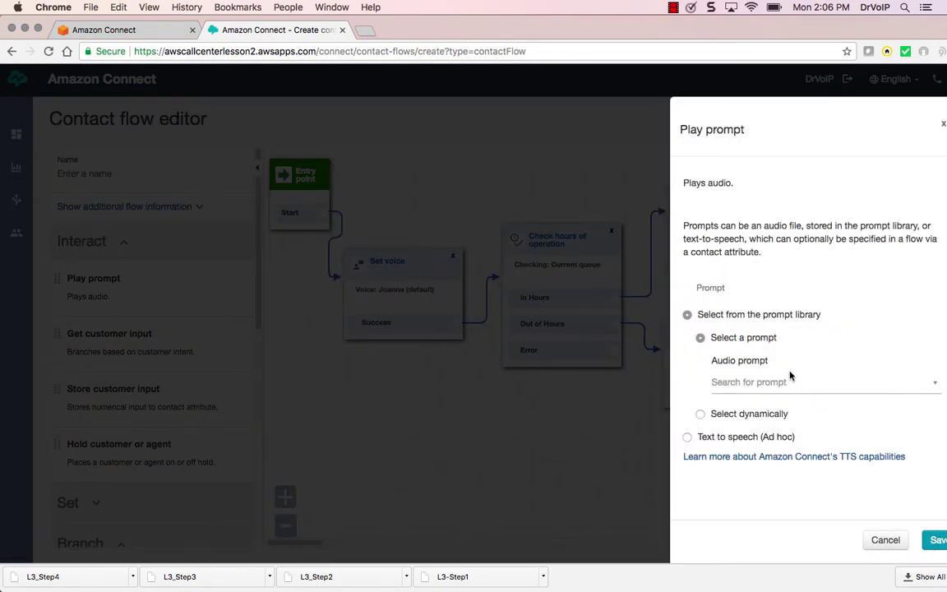
Set the prompt to text-to-speech reading 'You have reached us during our normal business hours'
left_click(687, 436)
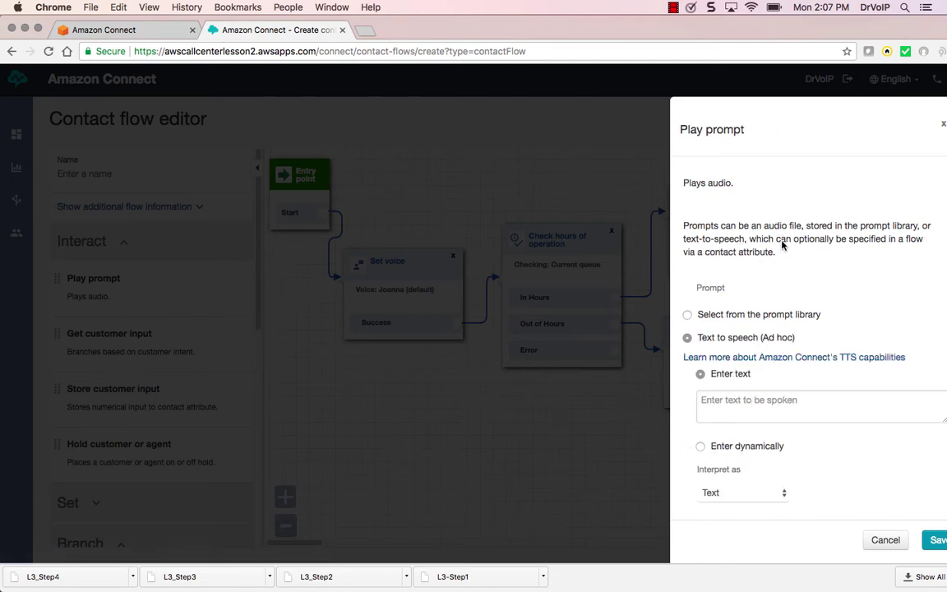
left_click(733, 401)
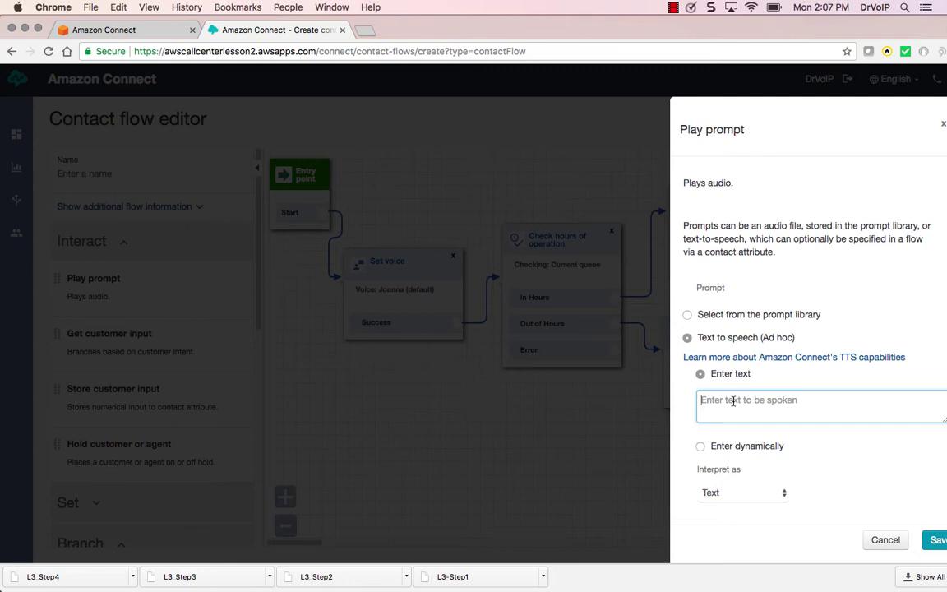
type("YOu have")
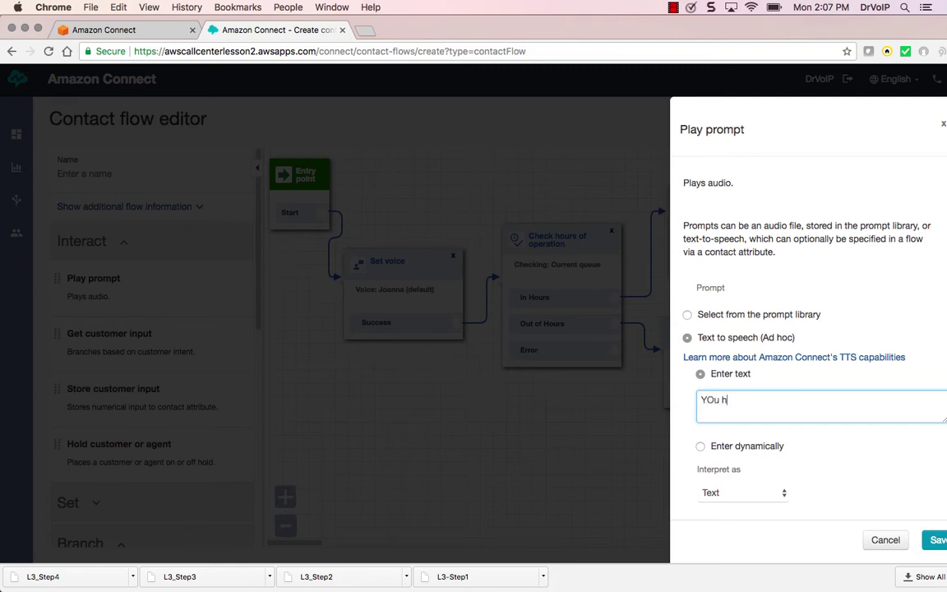
key("BackSpace")
key("BackSpace")
key("BackSpace")
key("BackSpace")
key("BackSpace")
type("have reache")
key("BackSpace")
key("BackSpace")
type("d us du")
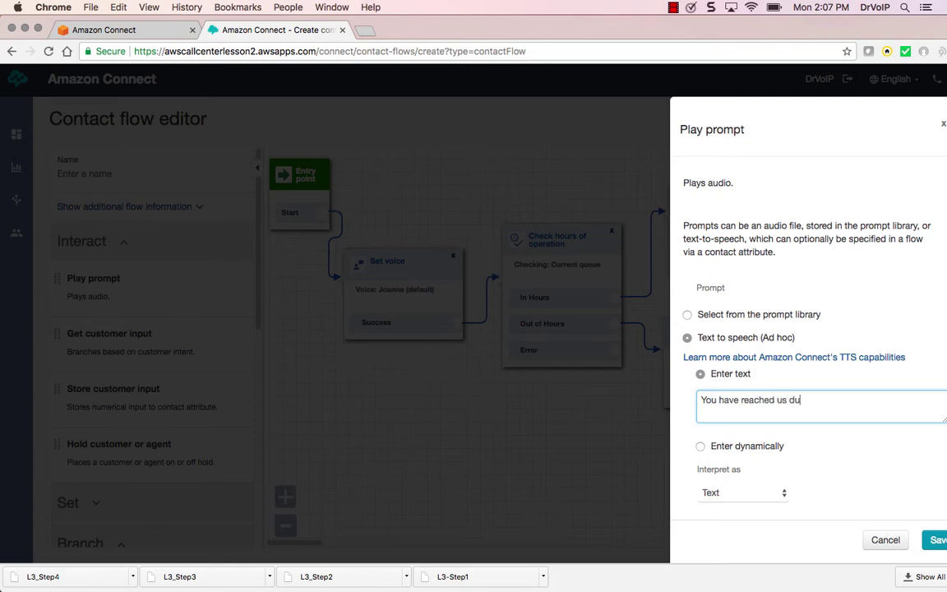
type("ring our normal busines shou")
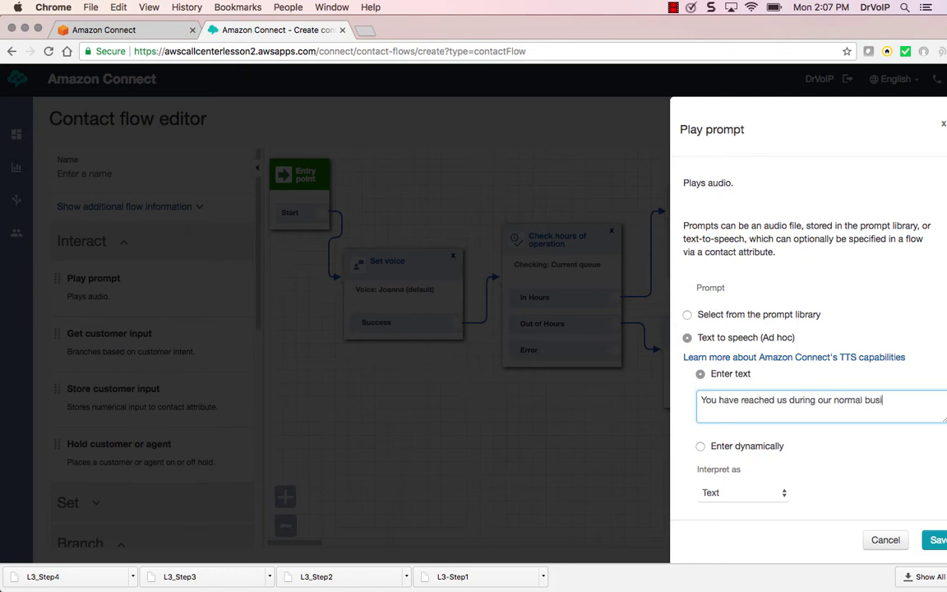
key("BackSpace")
key("BackSpace")
key("BackSpace")
key("BackSpace")
key("BackSpace")
type("hours")
Correct 'busines' to 'business', keep Interpret as Text, and save the prompt
right_click(881, 402)
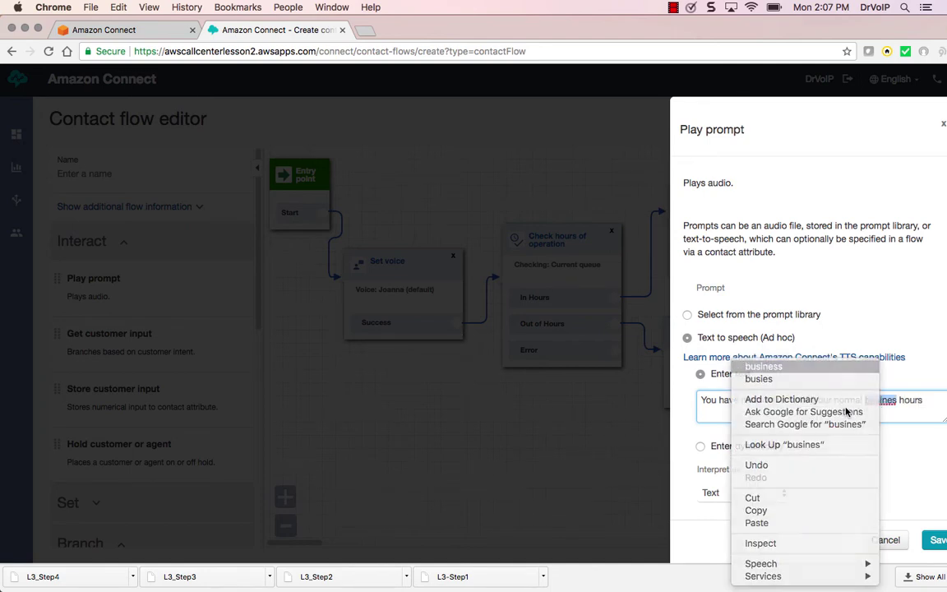
left_click(760, 367)
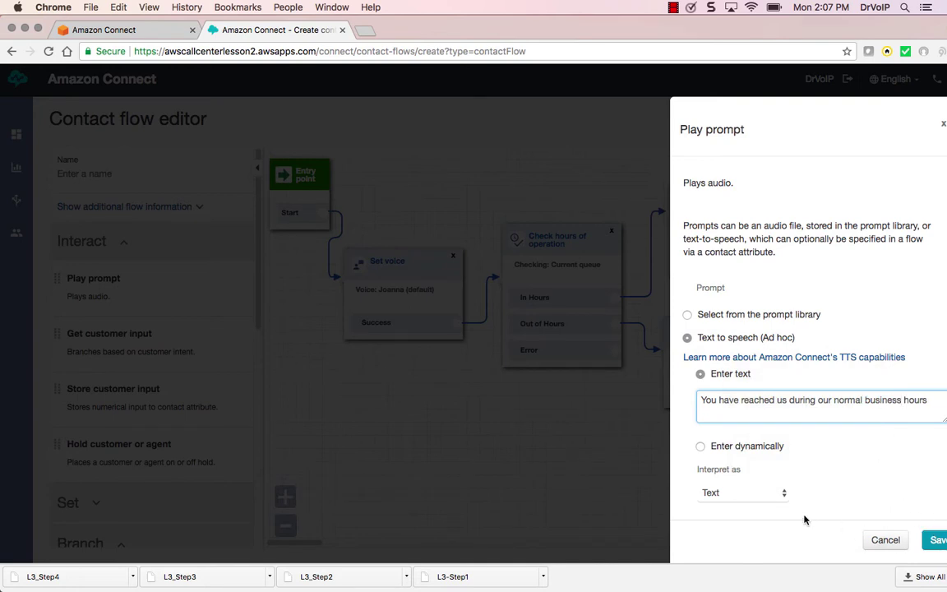
left_click(783, 496)
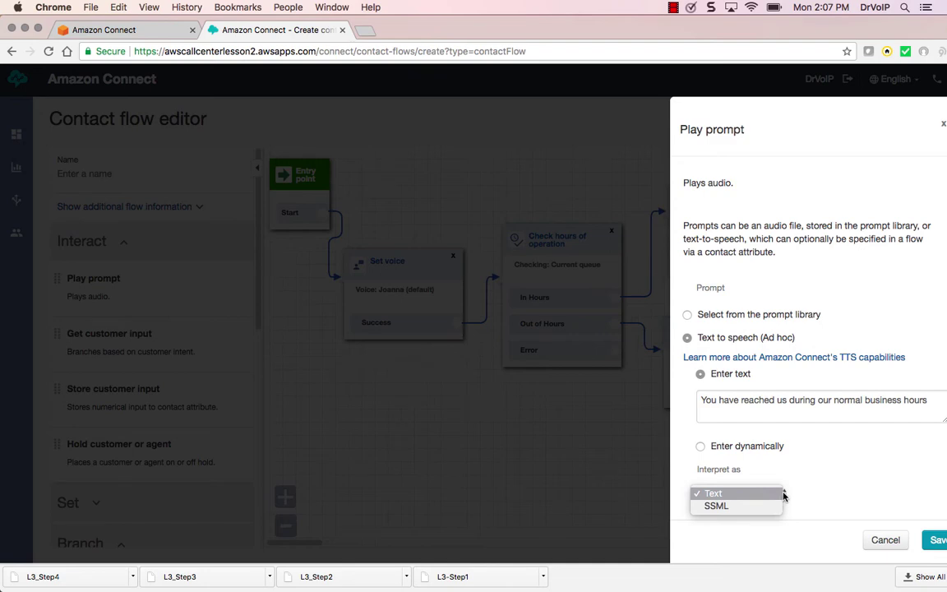
left_click(939, 543)
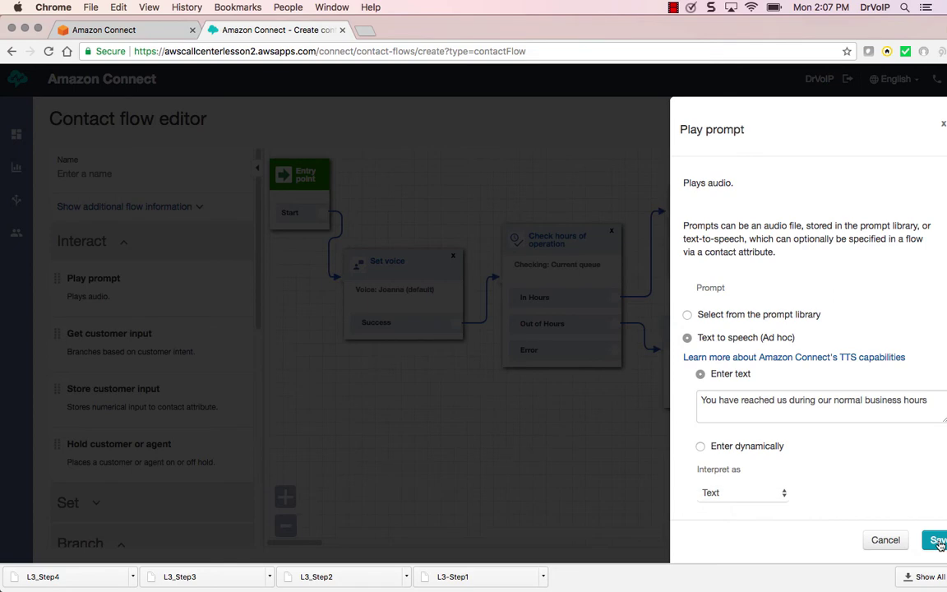
left_click(940, 541)
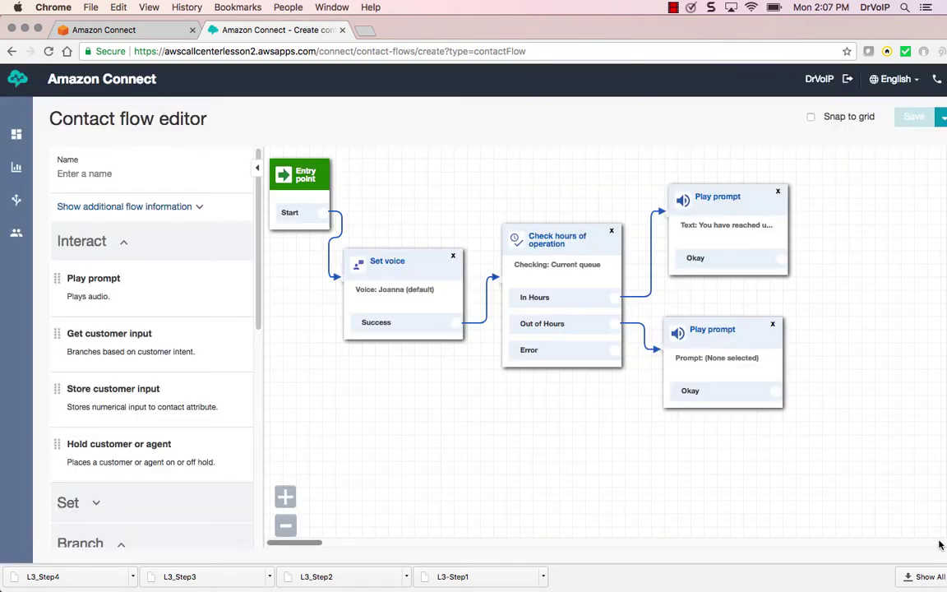
Give the Out of Hours prompt a text-to-speech after-hours message about transfer to the message center
left_click(708, 331)
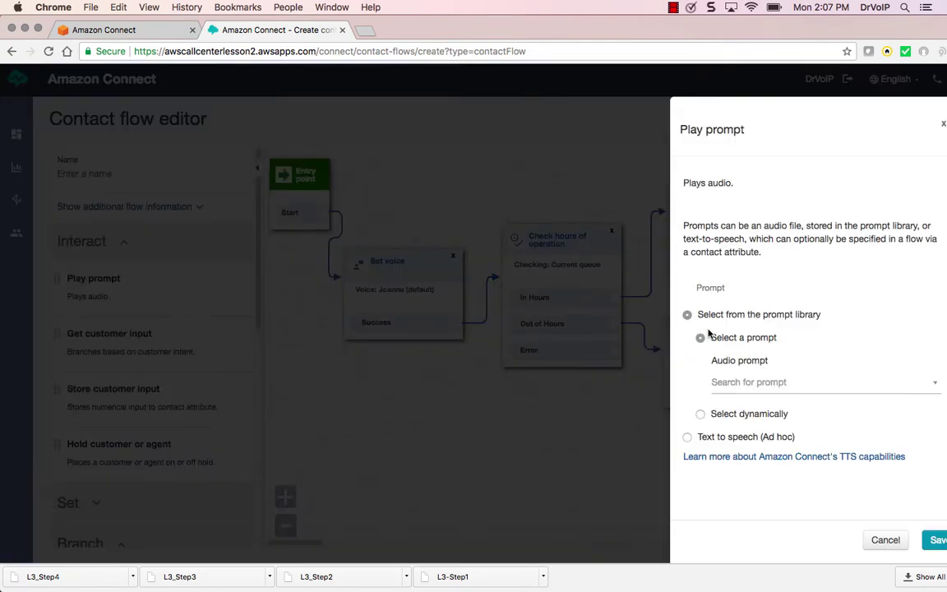
left_click(688, 438)
left_click(723, 403)
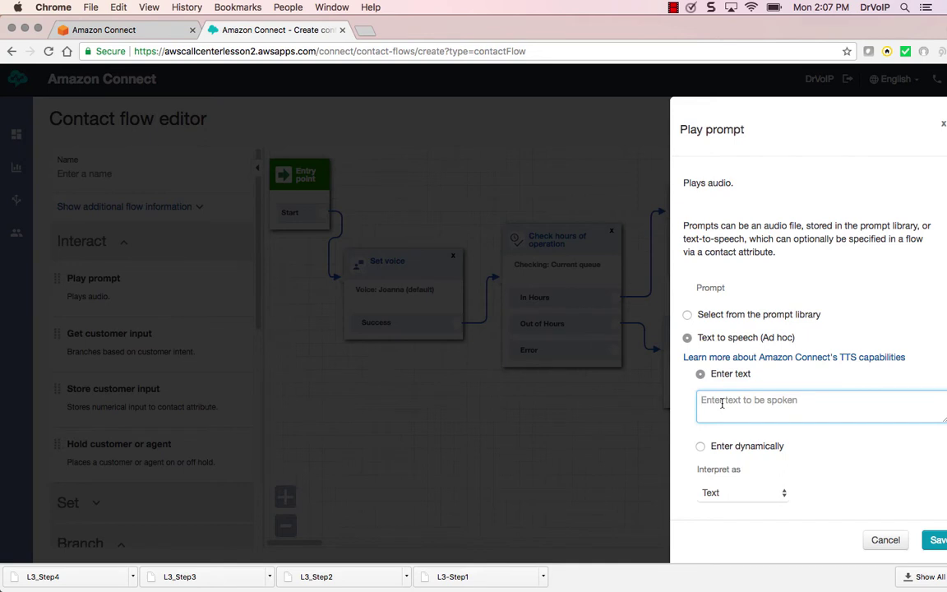
type("YOu have ree")
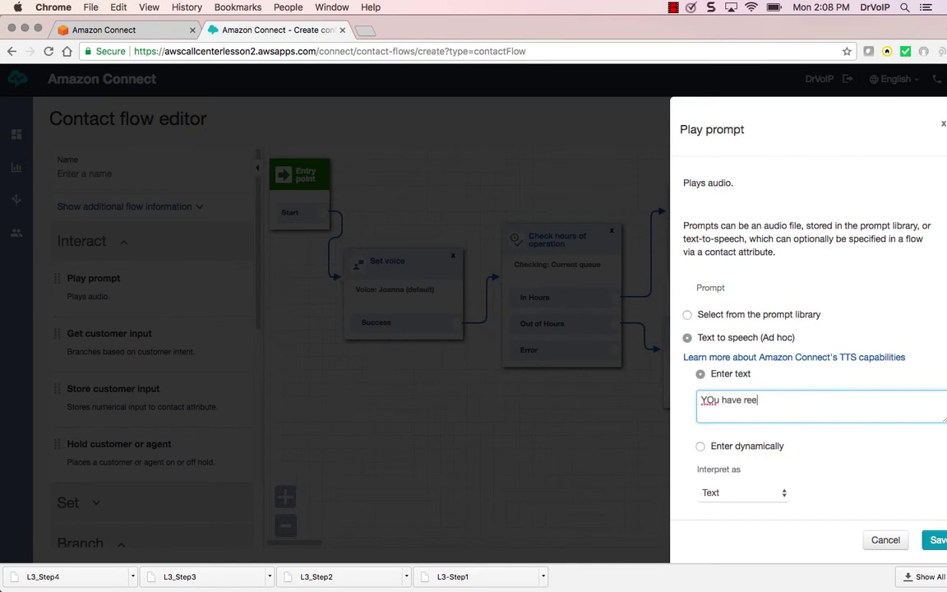
key("BackSpace")
key("BackSpace")
key("BackSpace")
key("BackSpace")
type("ou have reached us duri")
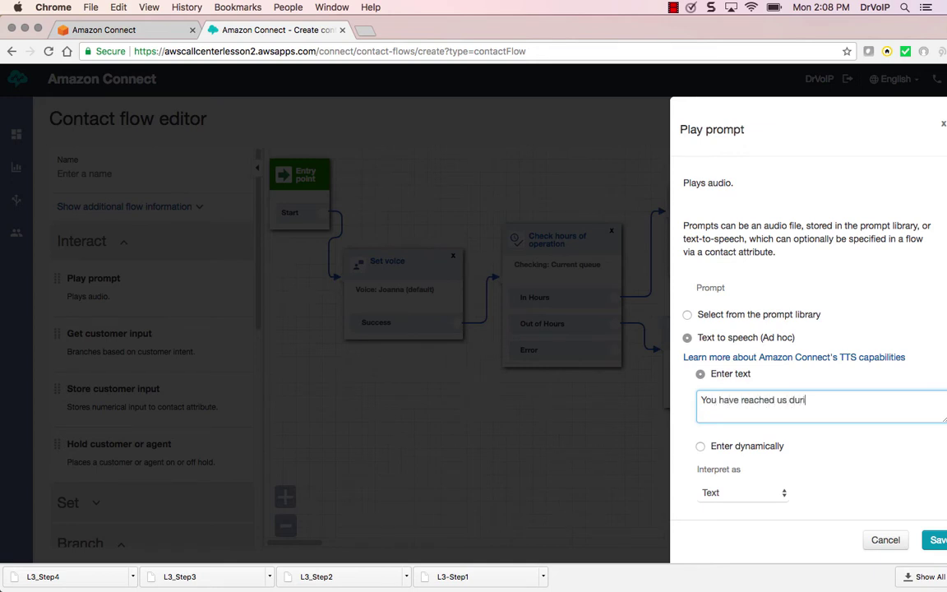
type("ng oour after hours. Please h")
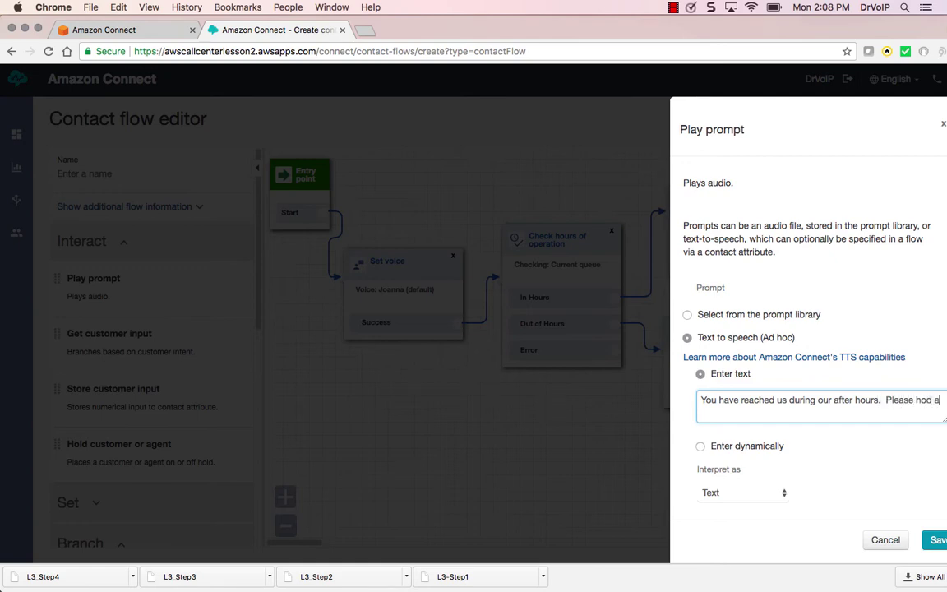
type("old as we ")
type("transfe")
type("r you to ")
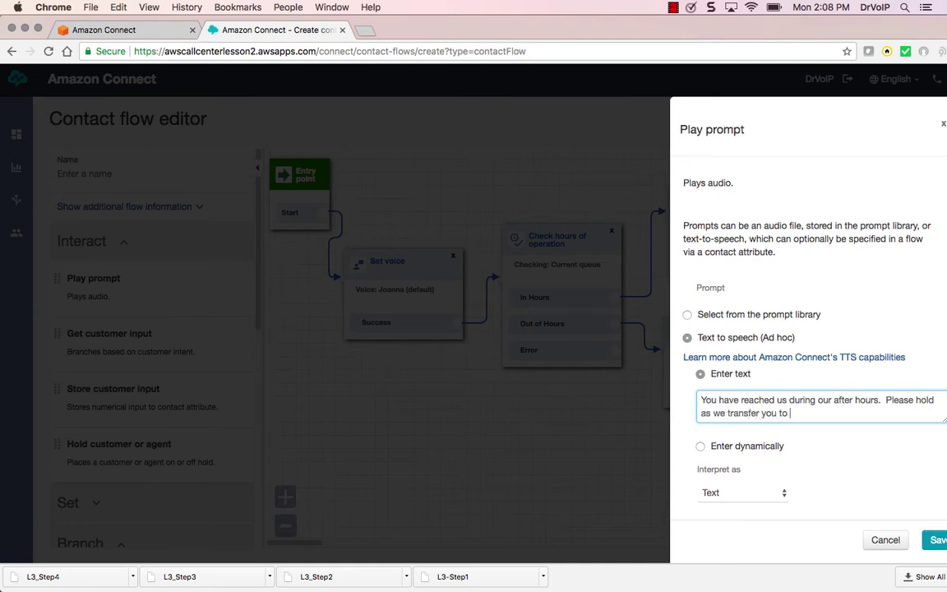
type("the message center.")
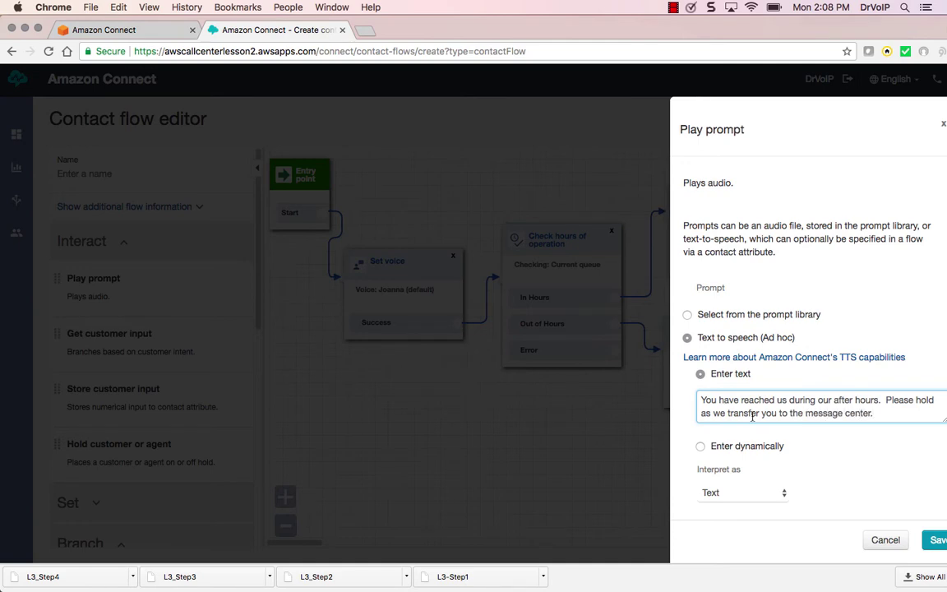
left_click(936, 540)
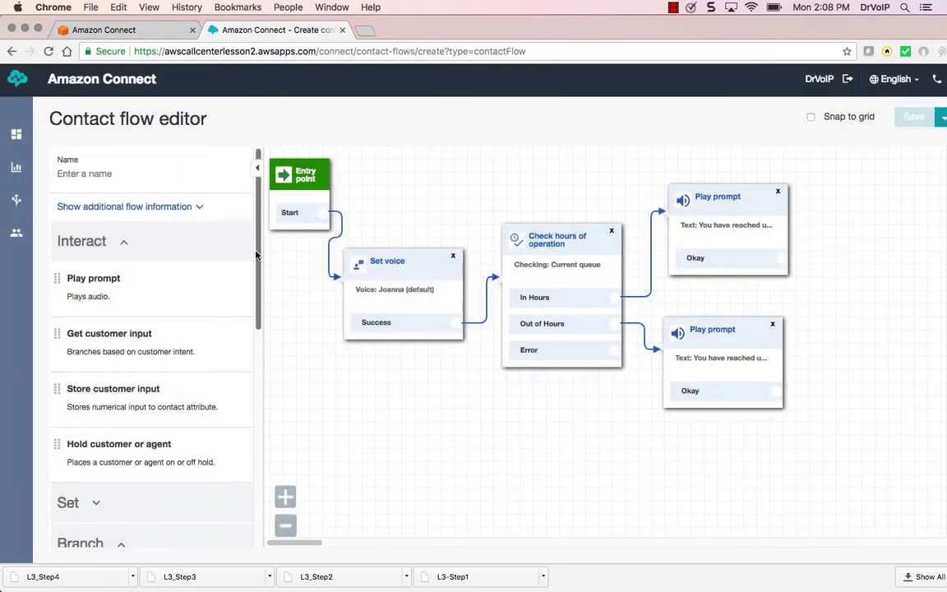
Add a Transfer to phone number block after the after-hours prompt's Okay output
scroll(165, 370, "down", 10)
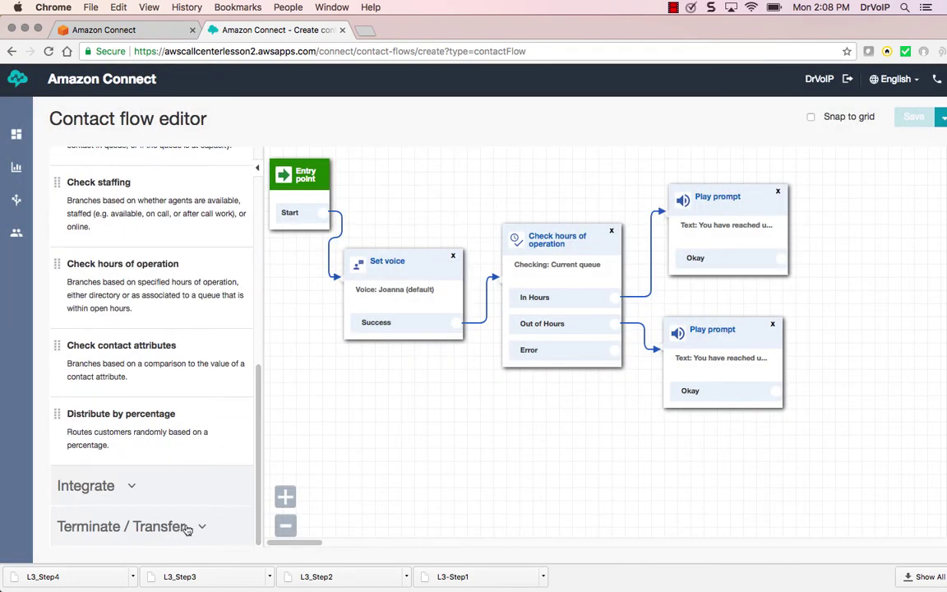
left_click(188, 528)
scroll(247, 395, "down", 5)
left_click_drag(159, 444, 811, 421)
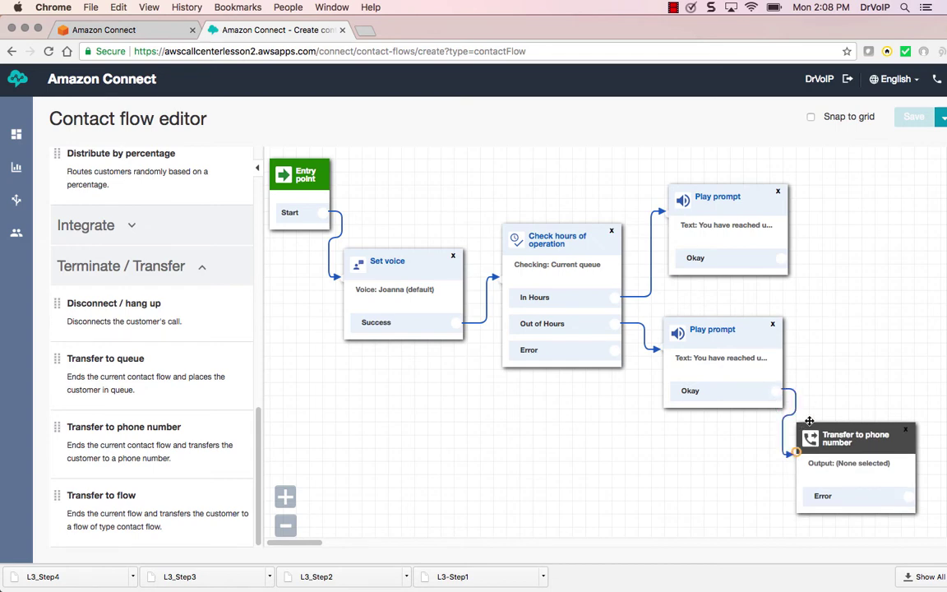
left_click_drag(776, 393, 847, 445)
left_click(847, 444)
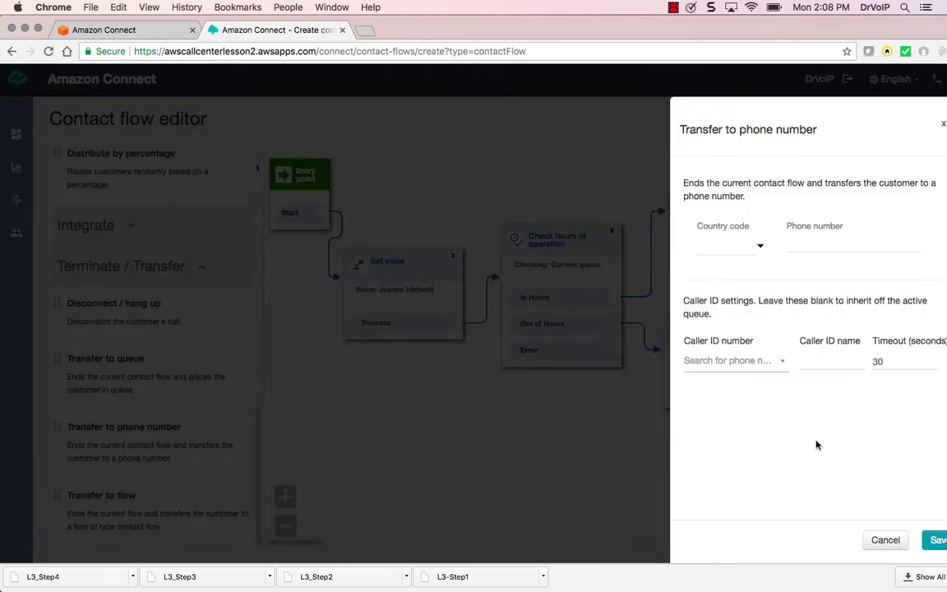
Leave caller ID blank, enter the +1 destination phone number, and save the transfer
left_click(724, 360)
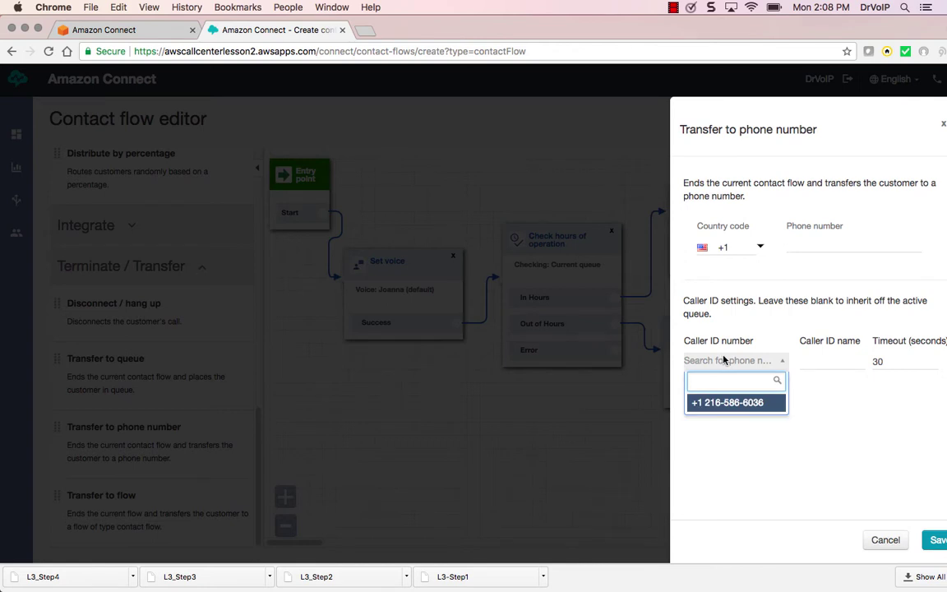
left_click(679, 389)
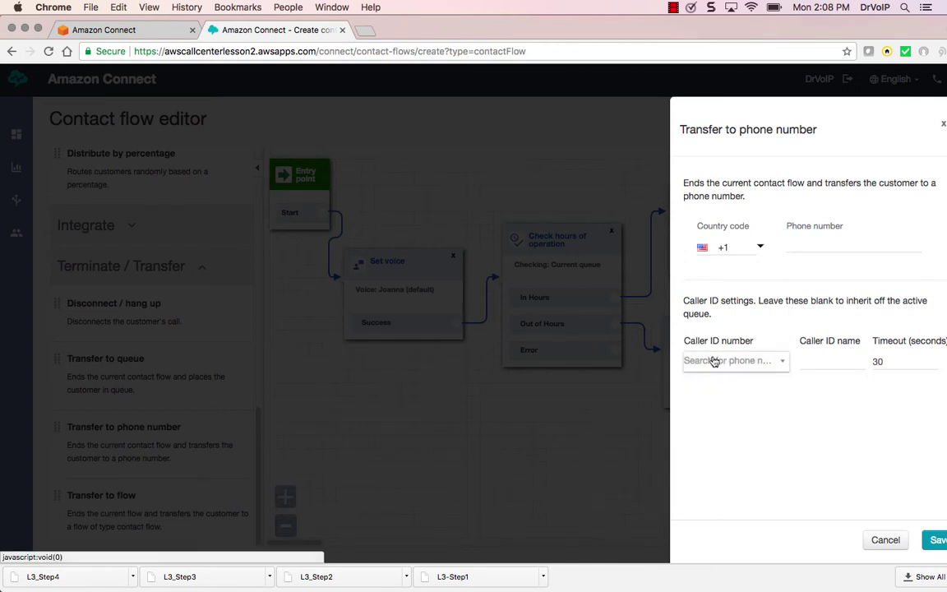
left_click(713, 363)
left_click(657, 362)
left_click(800, 245)
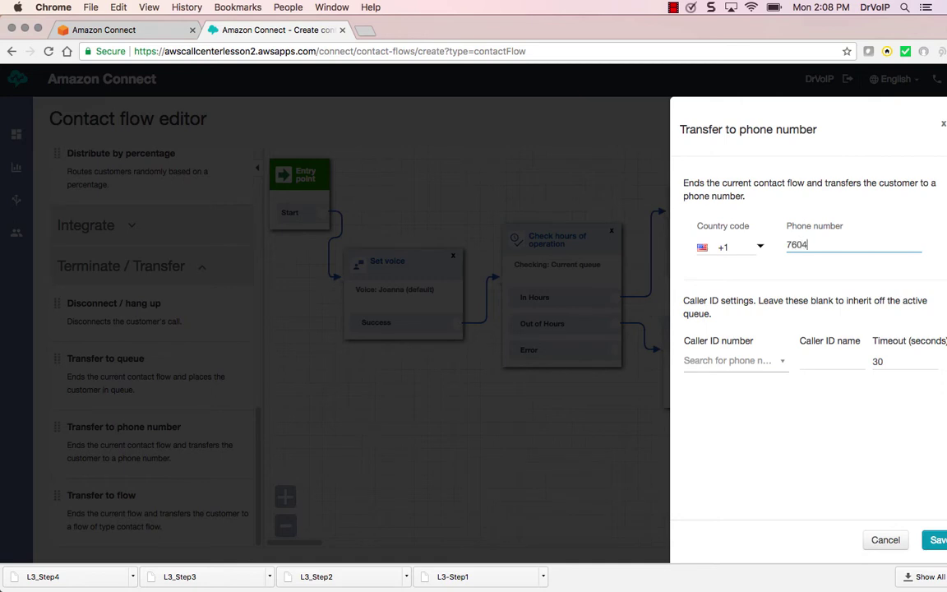
left_click(934, 539)
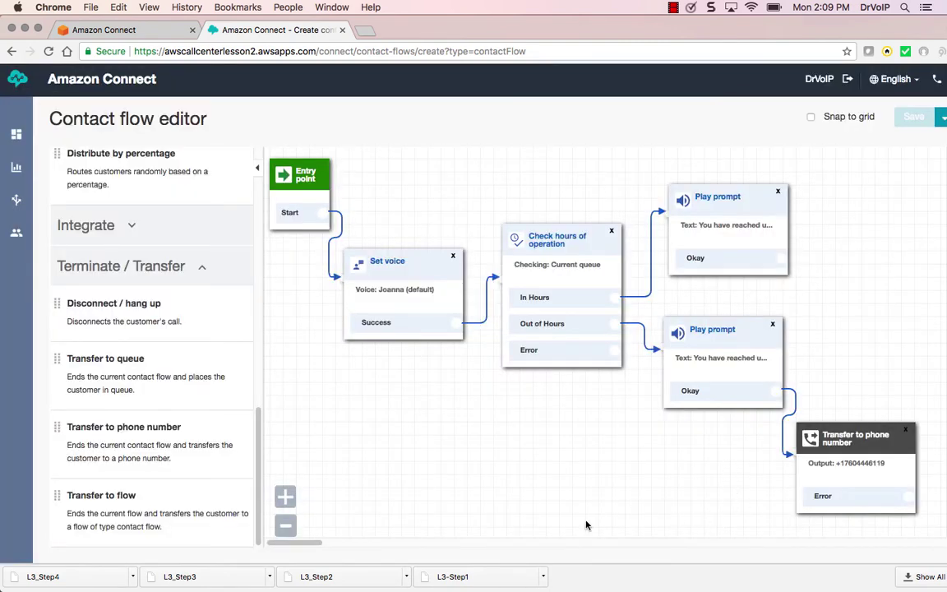
Add a Disconnect / hang up block fed by the phone transfer's Error output
left_click_drag(303, 543, 322, 546)
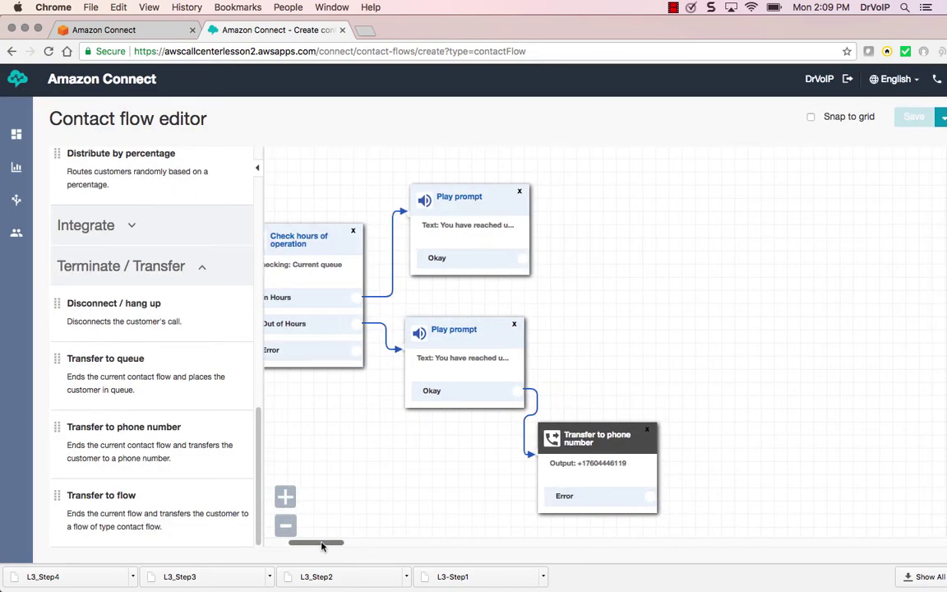
left_click(259, 173)
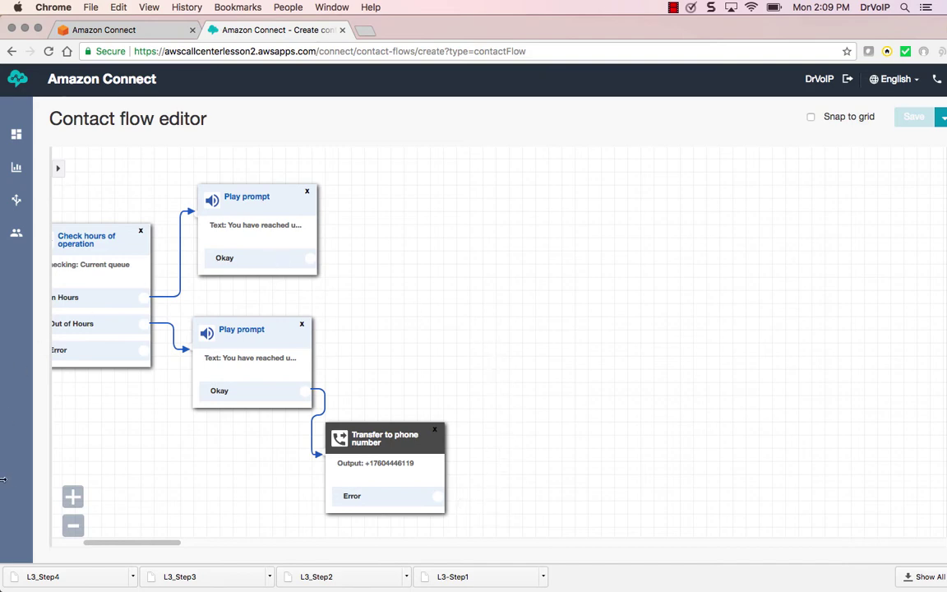
left_click(58, 172)
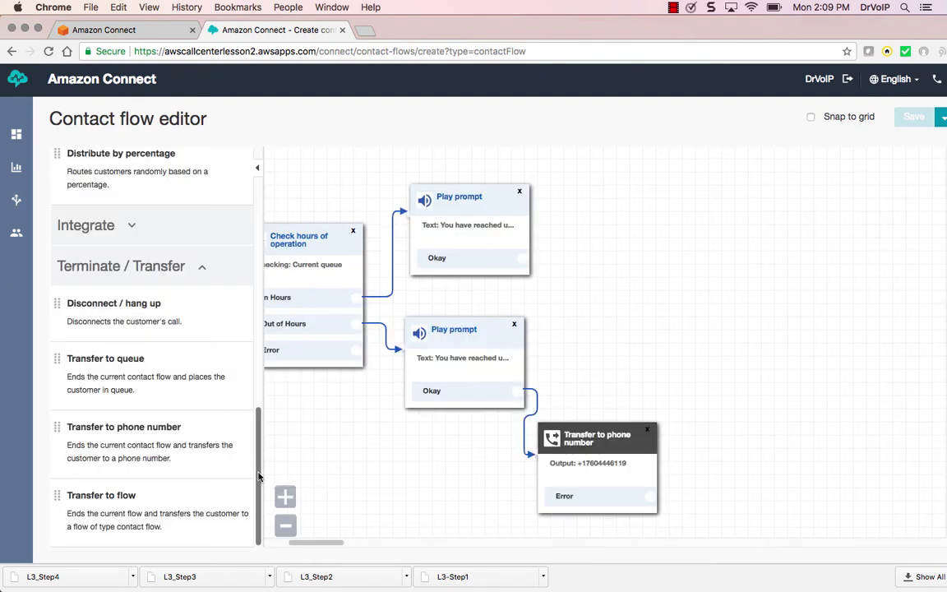
left_click_drag(148, 306, 720, 471)
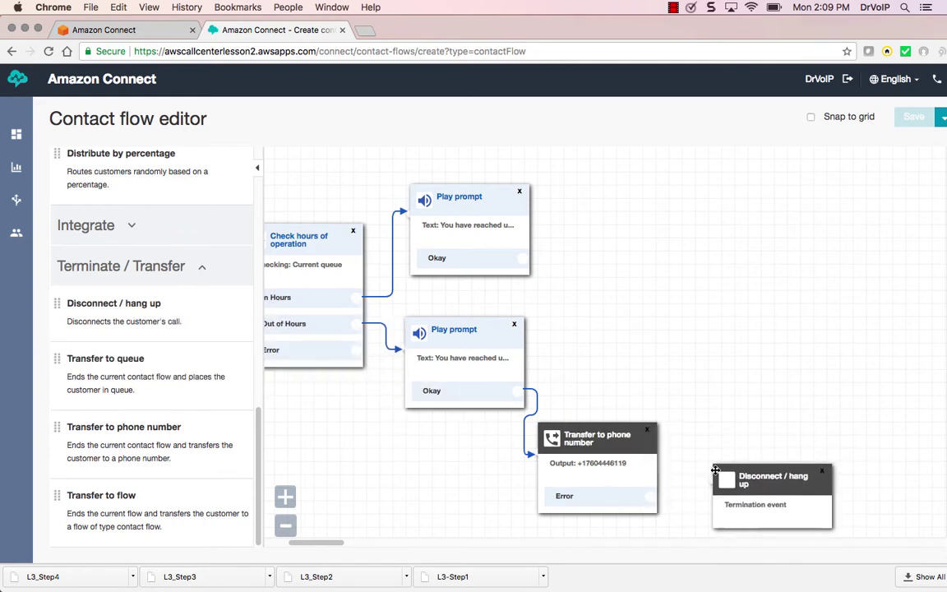
left_click_drag(650, 497, 727, 485)
Add a Transfer to flow block to the canvas
left_click(258, 172)
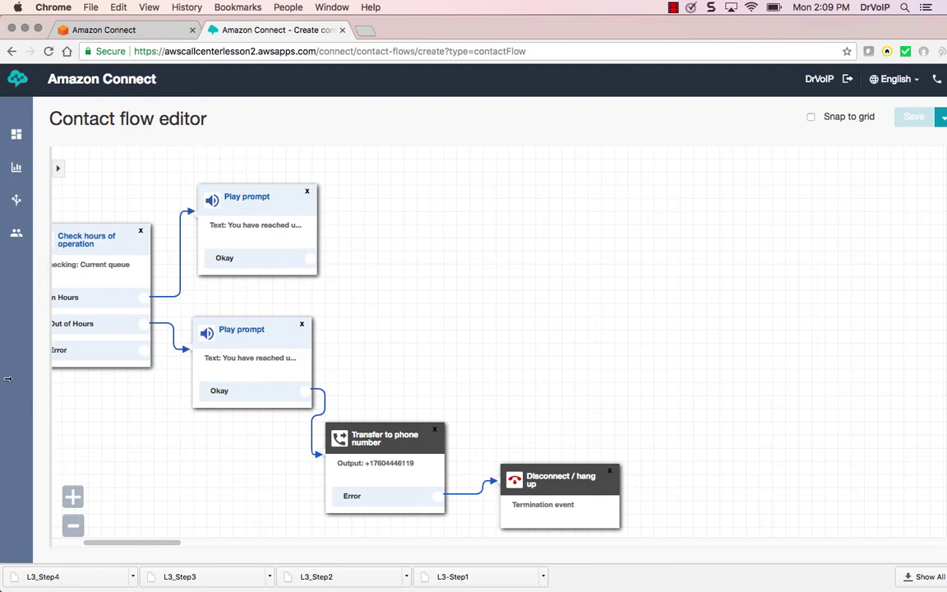
mouse_move(26, 161)
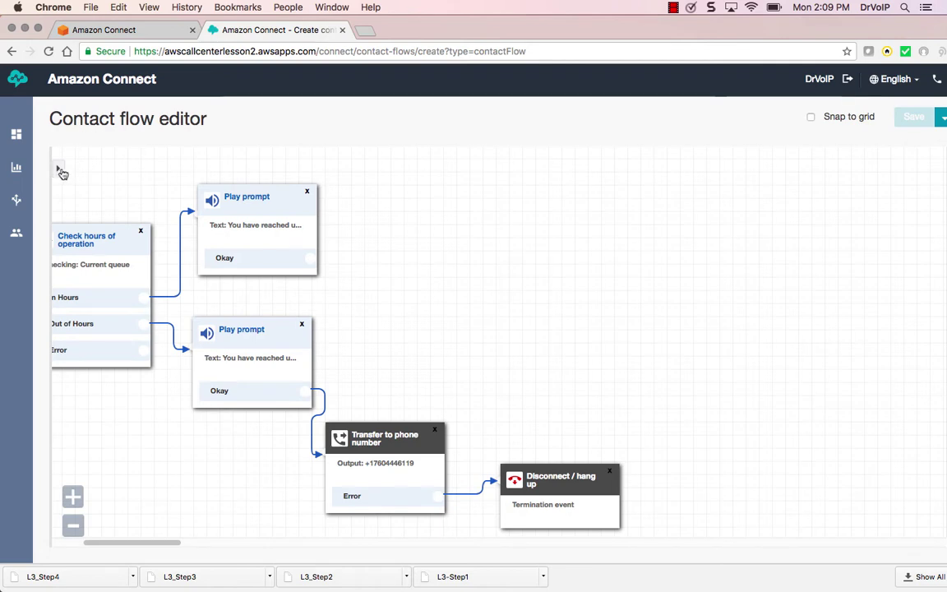
left_click(58, 170)
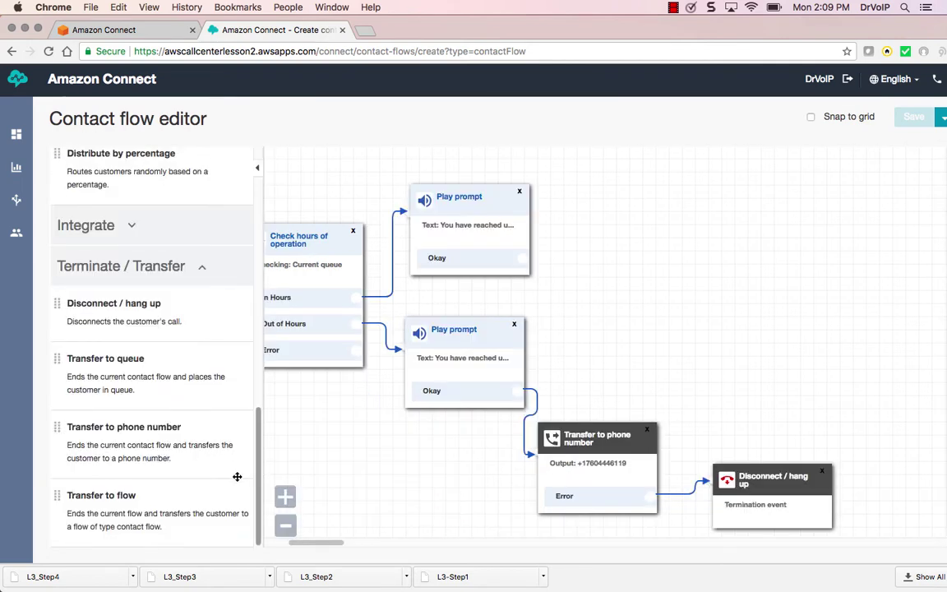
left_click_drag(188, 498, 539, 169)
Connect the in-hours prompt to Transfer to flow, targeting Sample inbound flow, and save
left_click_drag(522, 260, 588, 202)
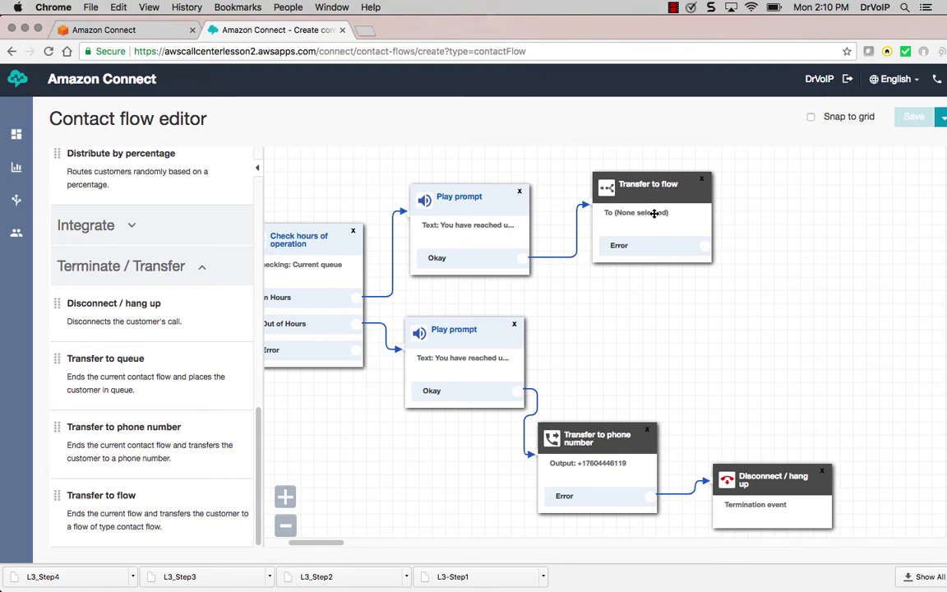
left_click(654, 213)
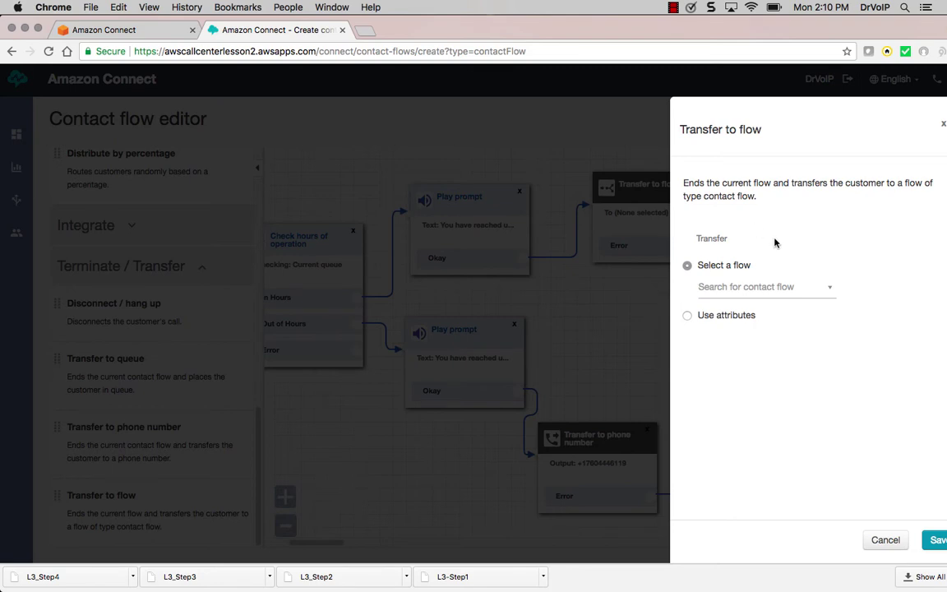
left_click(780, 290)
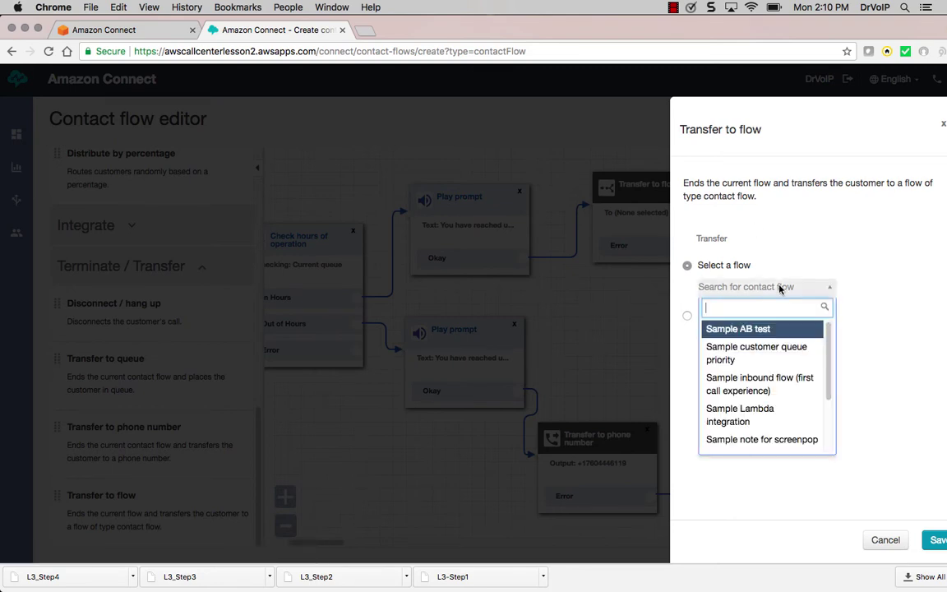
left_click_drag(829, 352, 832, 442)
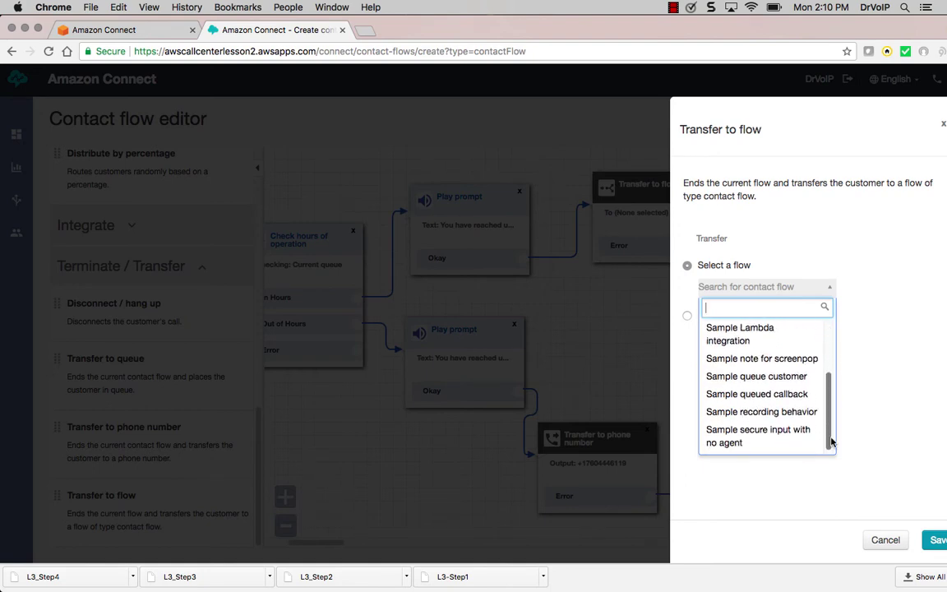
left_click_drag(829, 398, 828, 335)
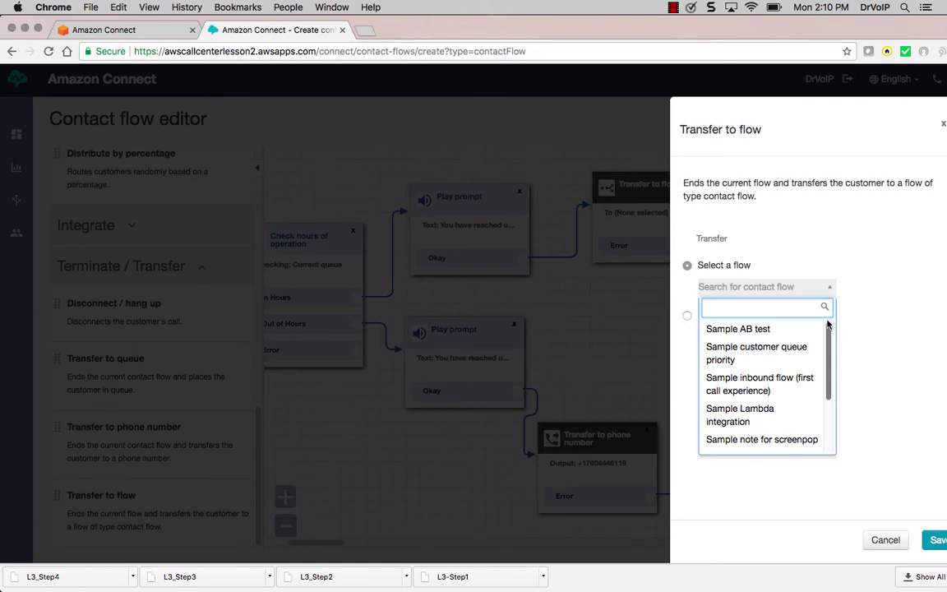
left_click(781, 391)
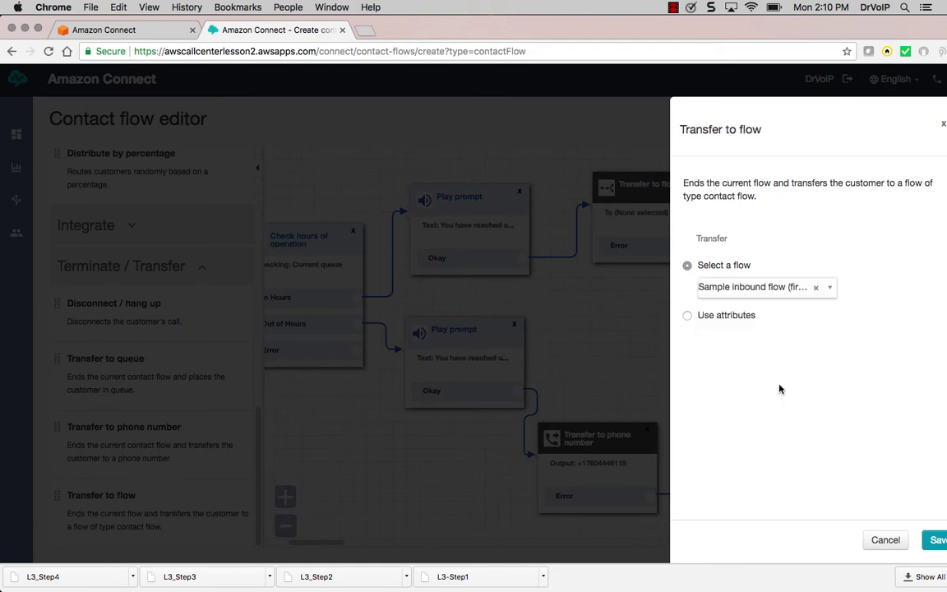
left_click(936, 543)
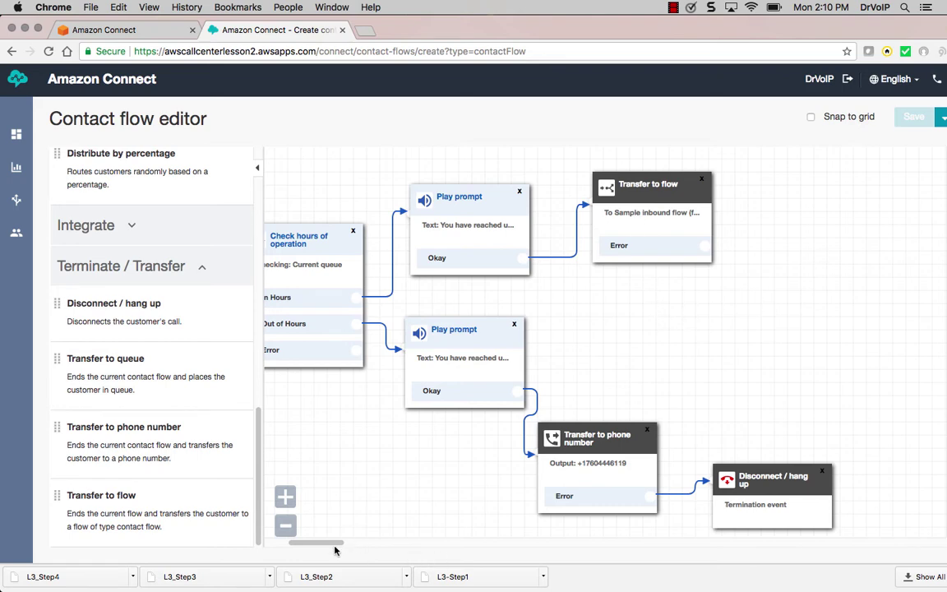
Draw a connection from the transfer block's error output toward Disconnect / hang up
left_click_drag(297, 544, 256, 535)
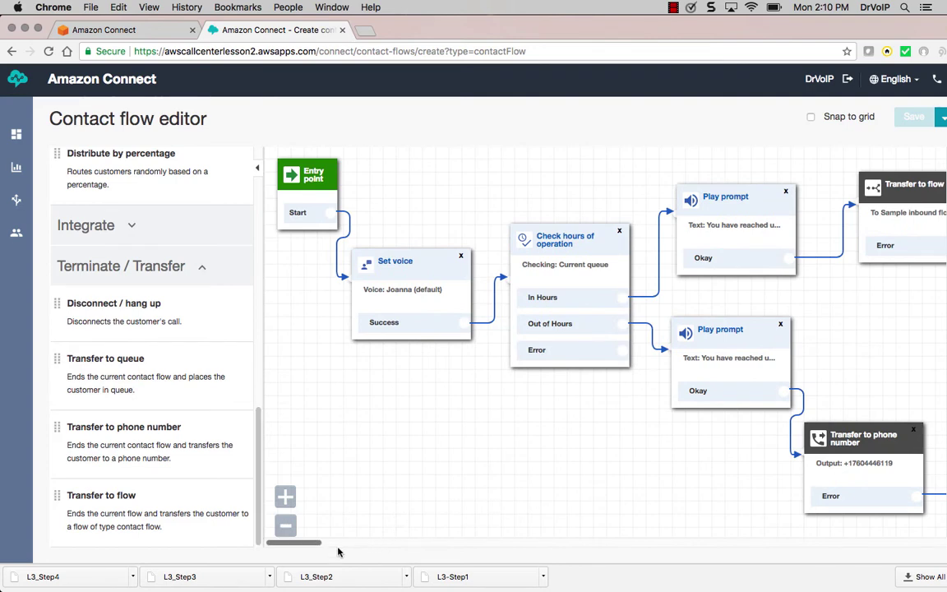
left_click_drag(309, 544, 349, 544)
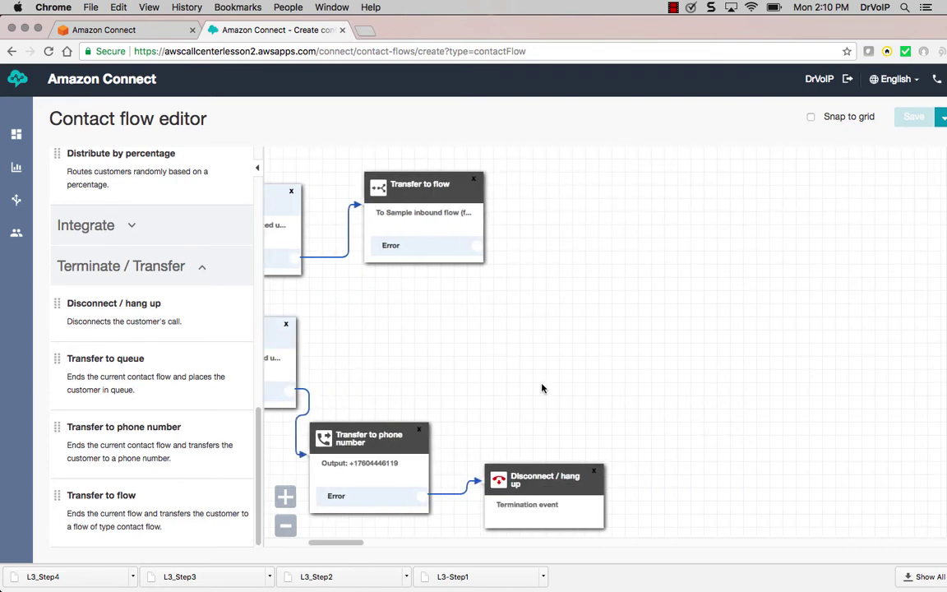
left_click_drag(479, 246, 512, 363)
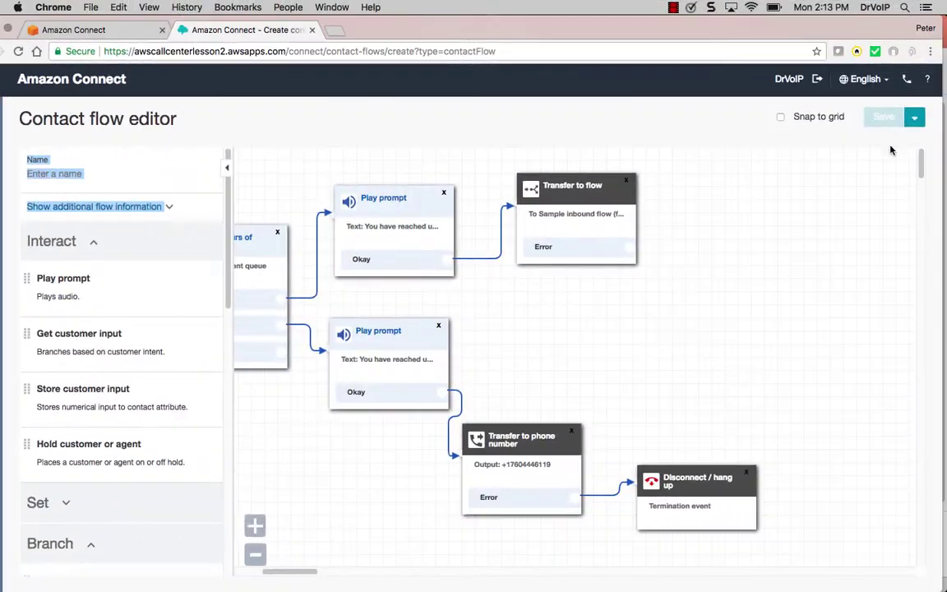
left_click(915, 123)
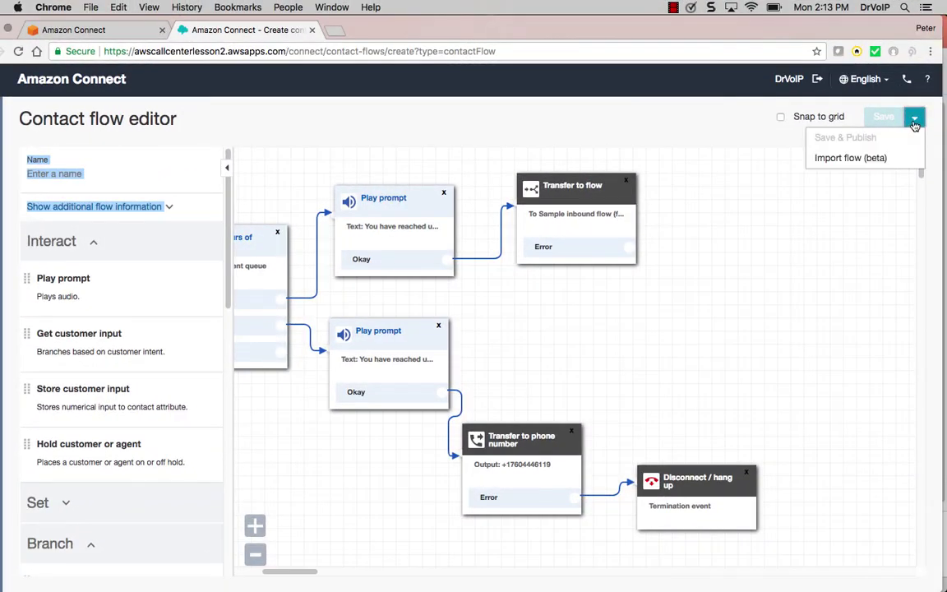
left_click(914, 123)
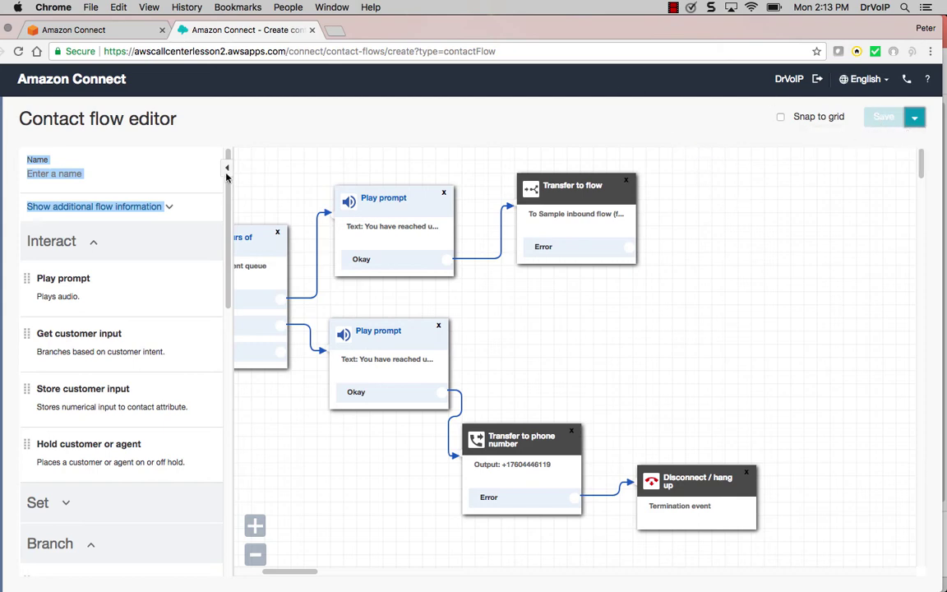
Name the contact flow 'Step-1'
left_click(151, 170)
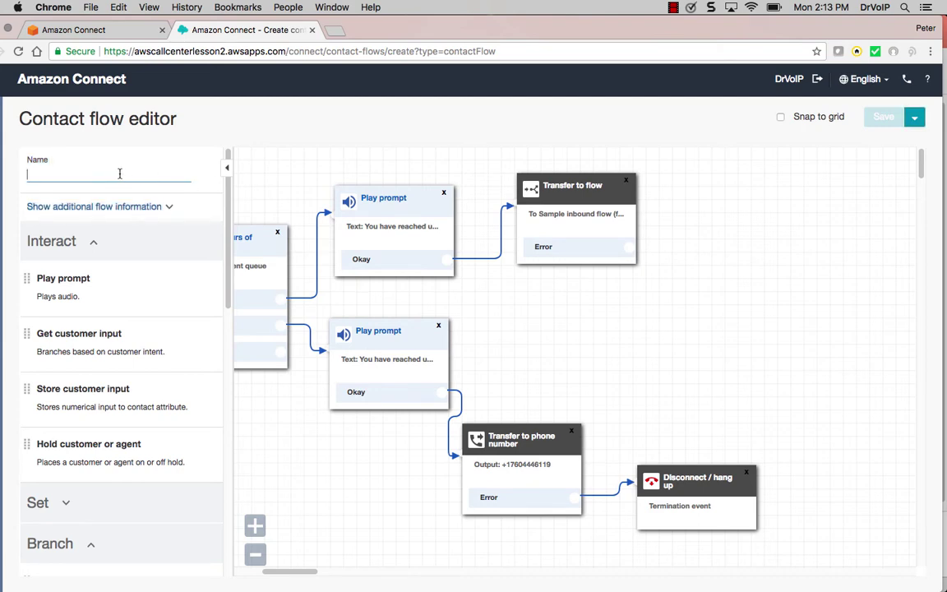
type("Step-1")
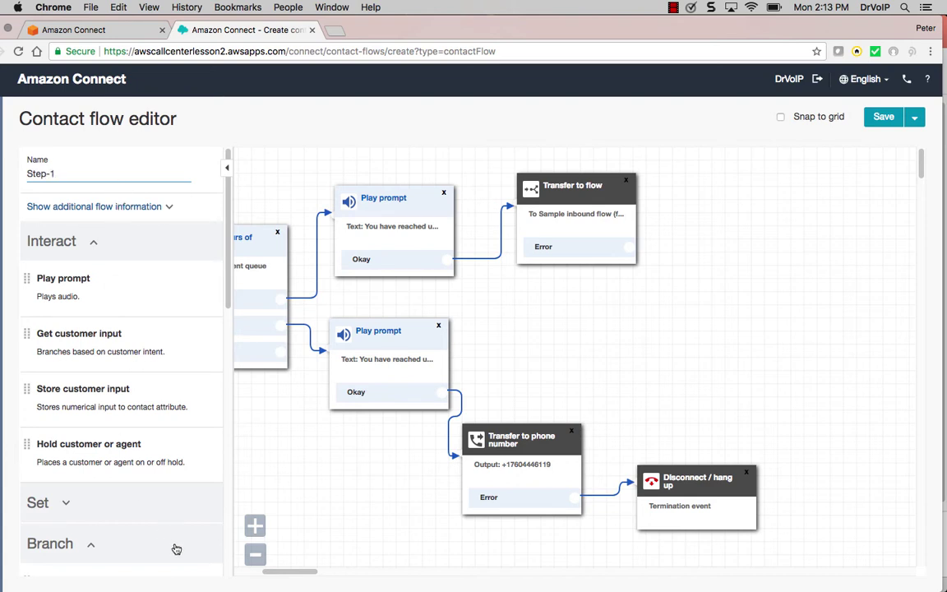
left_click_drag(288, 573, 247, 573)
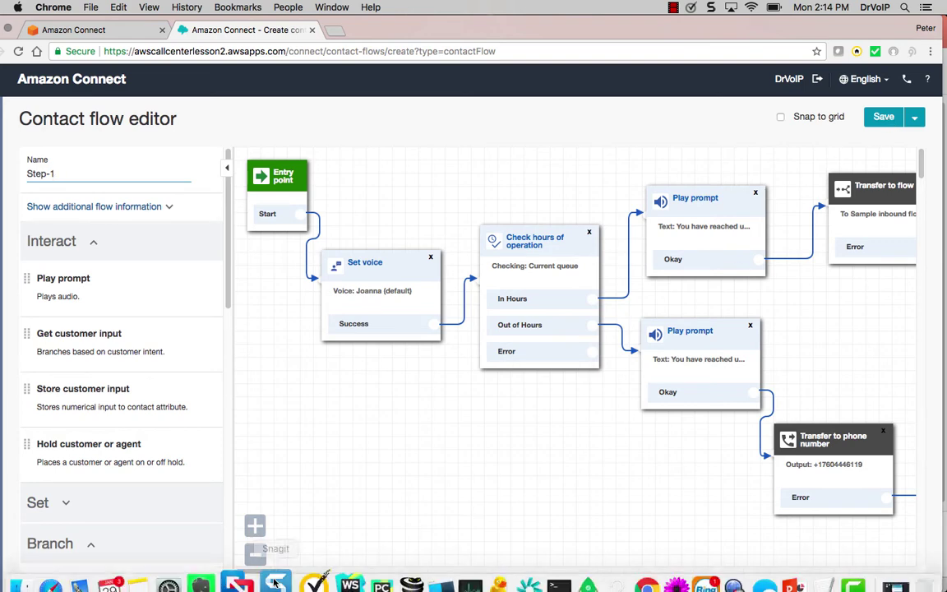
left_click_drag(270, 571, 300, 569)
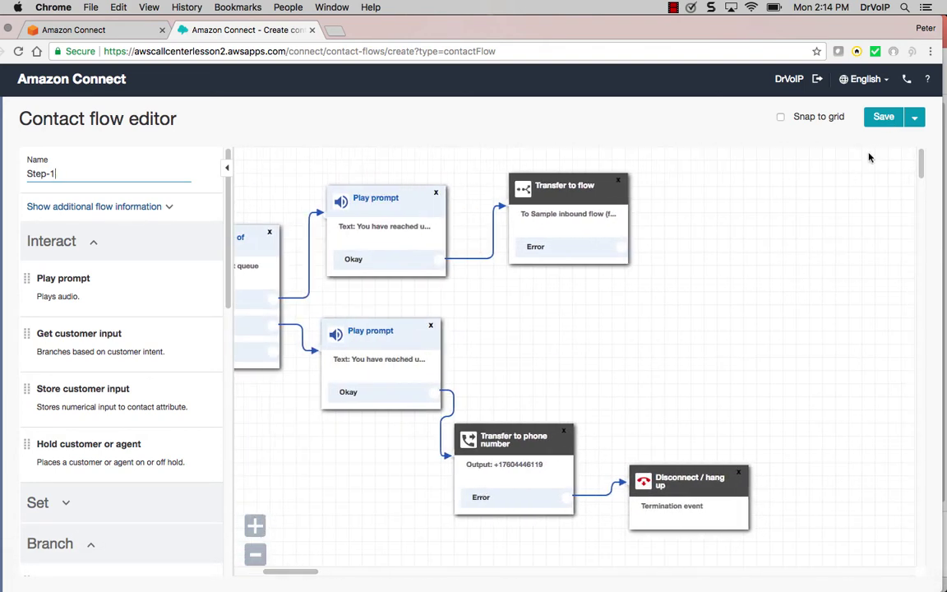
Save & Publish the Step-1 flow, then open the flagged Check hours of operation block
left_click(915, 120)
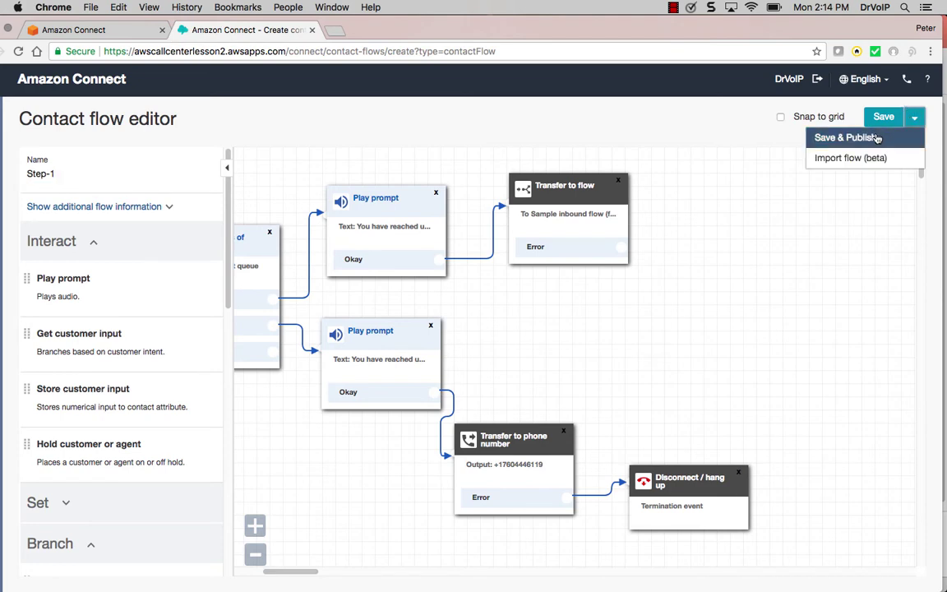
left_click(875, 137)
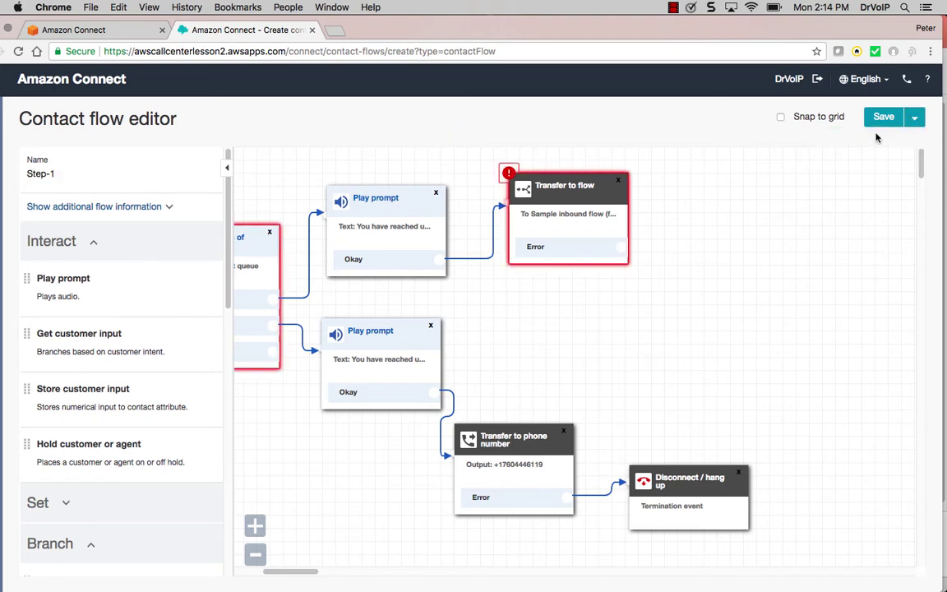
left_click_drag(304, 573, 284, 574)
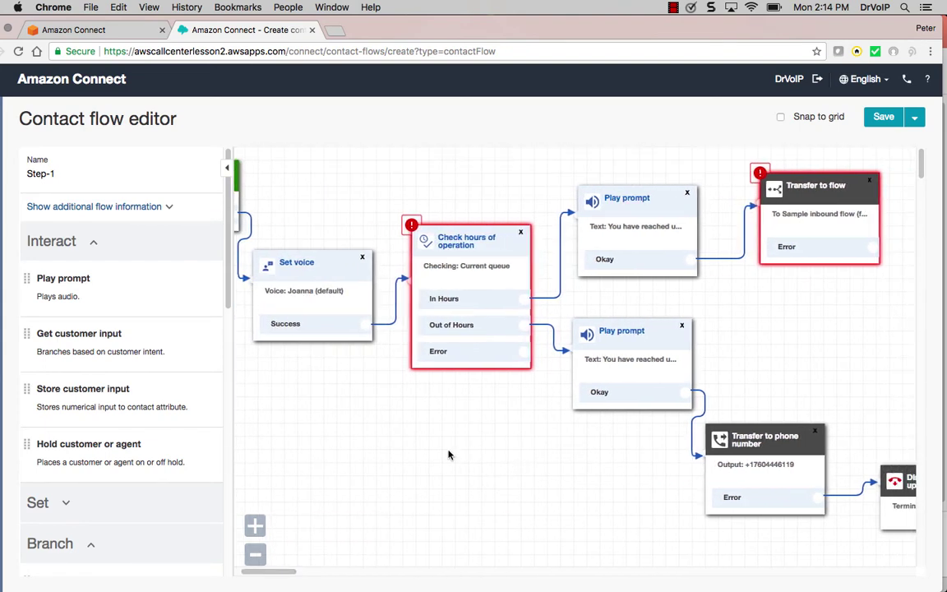
left_click(461, 245)
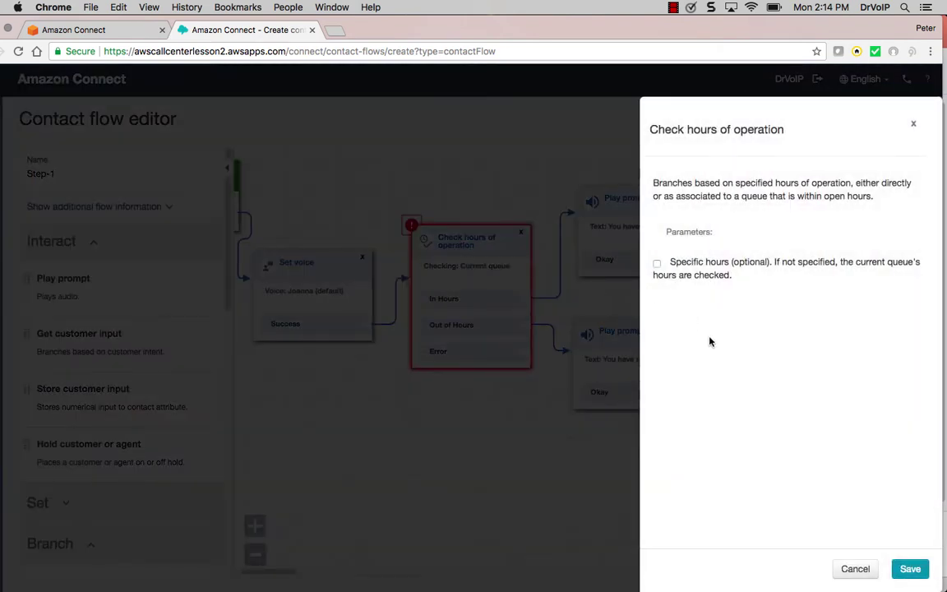
Switch the hours check to specific hours using Company Main Greeting Hours, and save
left_click(657, 263)
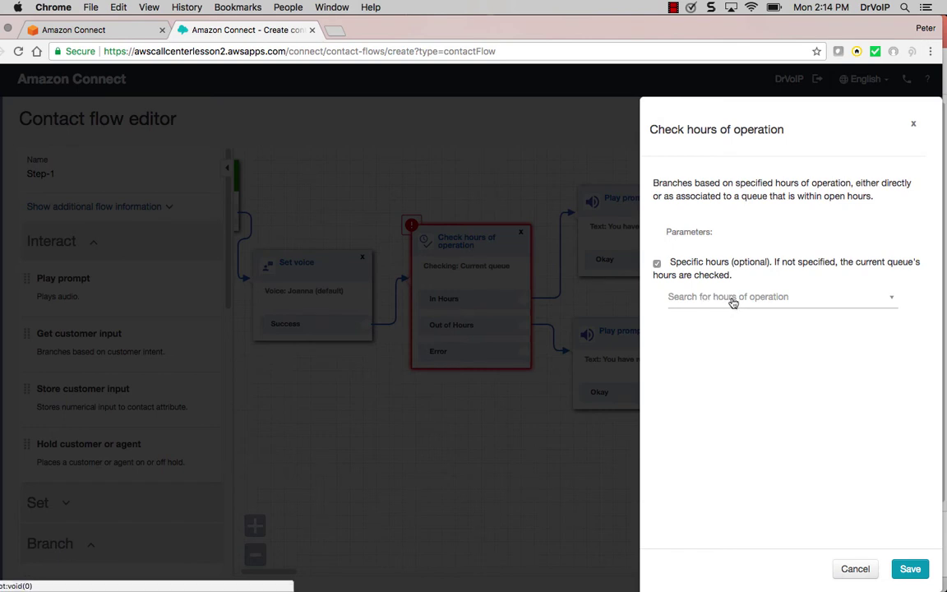
left_click(733, 301)
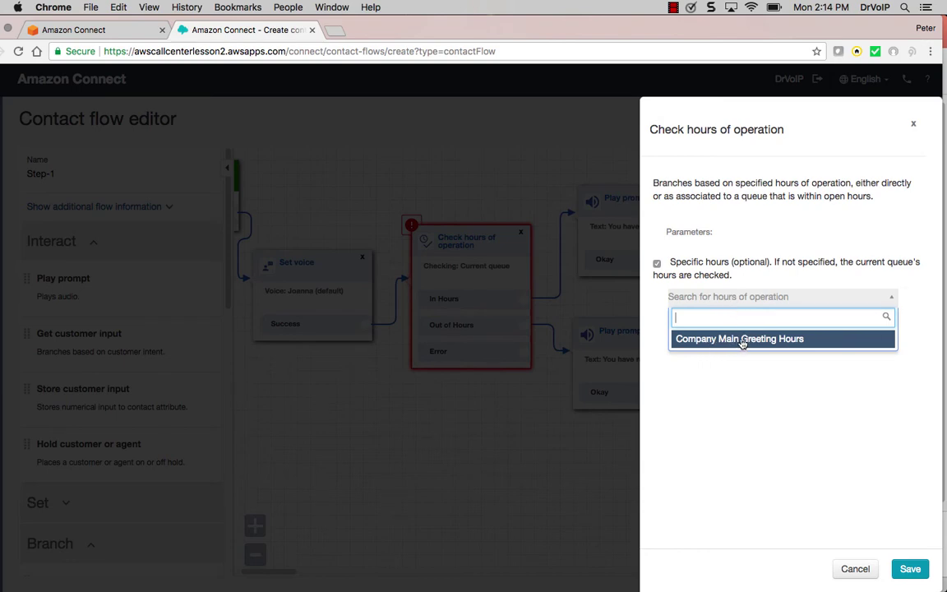
left_click(743, 340)
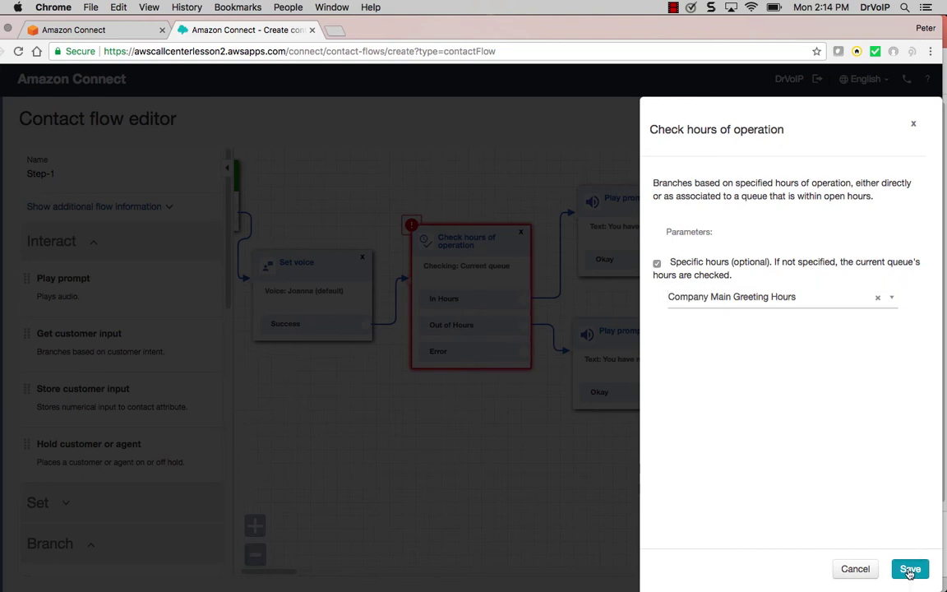
left_click(910, 569)
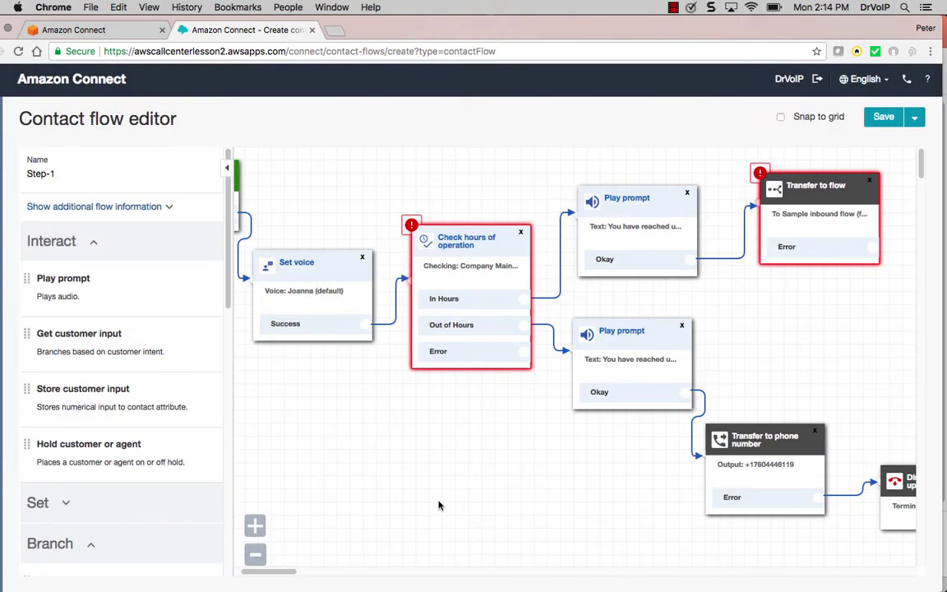
Route Transfer to flow's Error output to Disconnect / hang up, then Save & Publish Step-1
left_click_drag(272, 573, 296, 572)
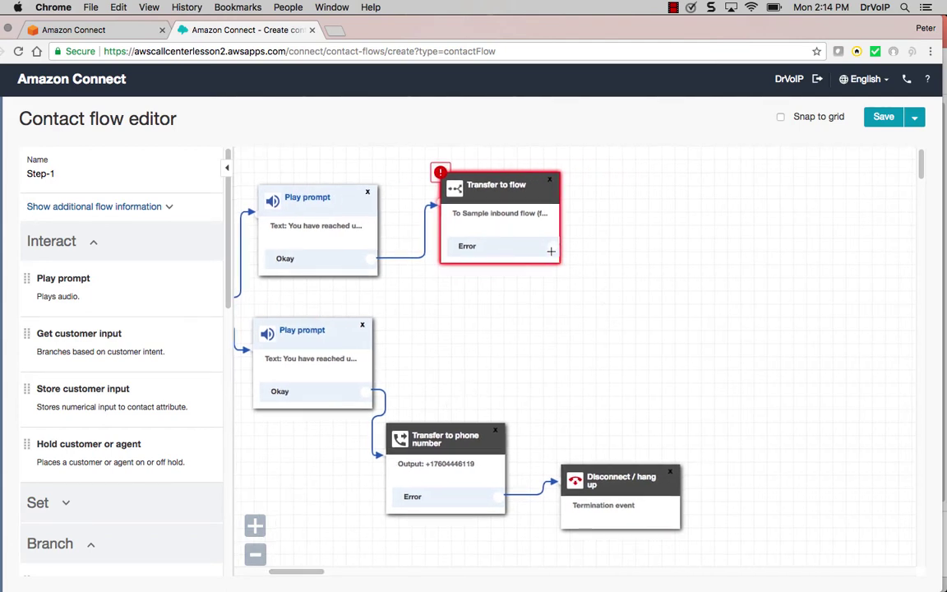
left_click(440, 175)
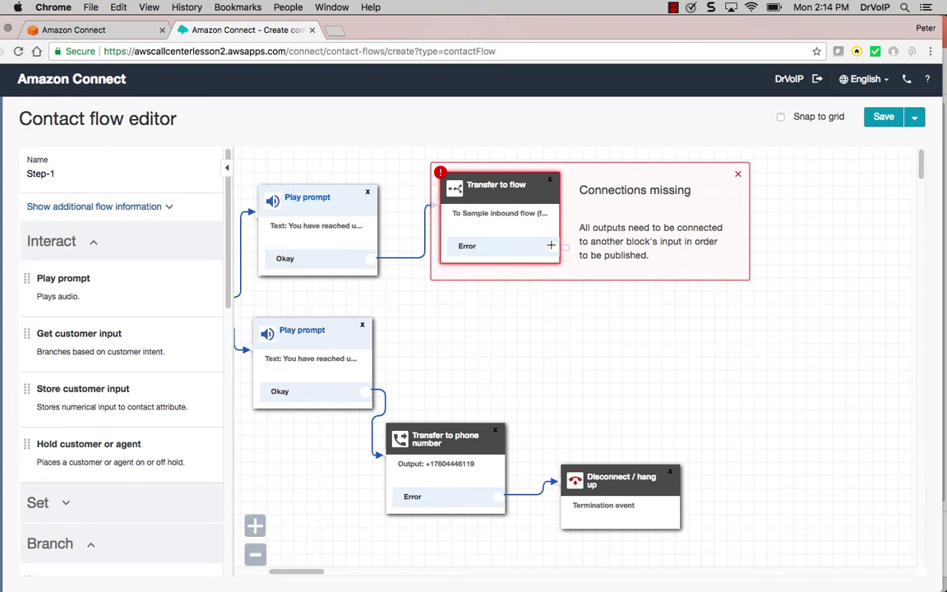
left_click(738, 173)
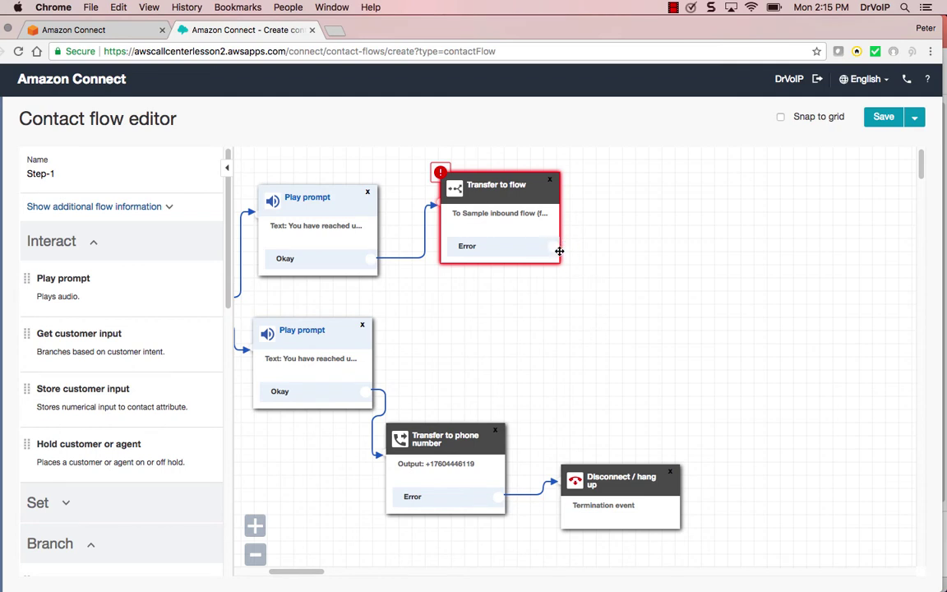
left_click_drag(553, 247, 564, 467)
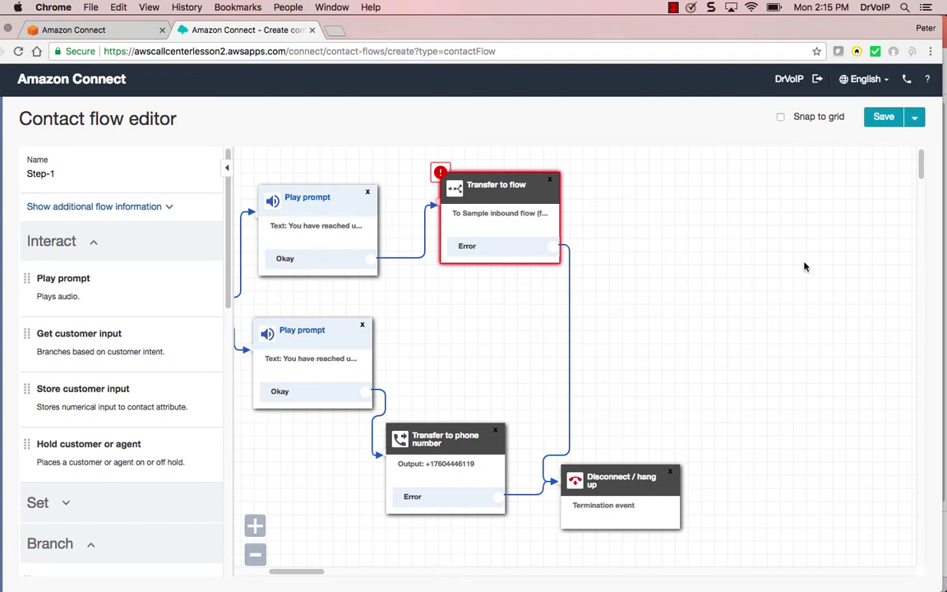
left_click(914, 118)
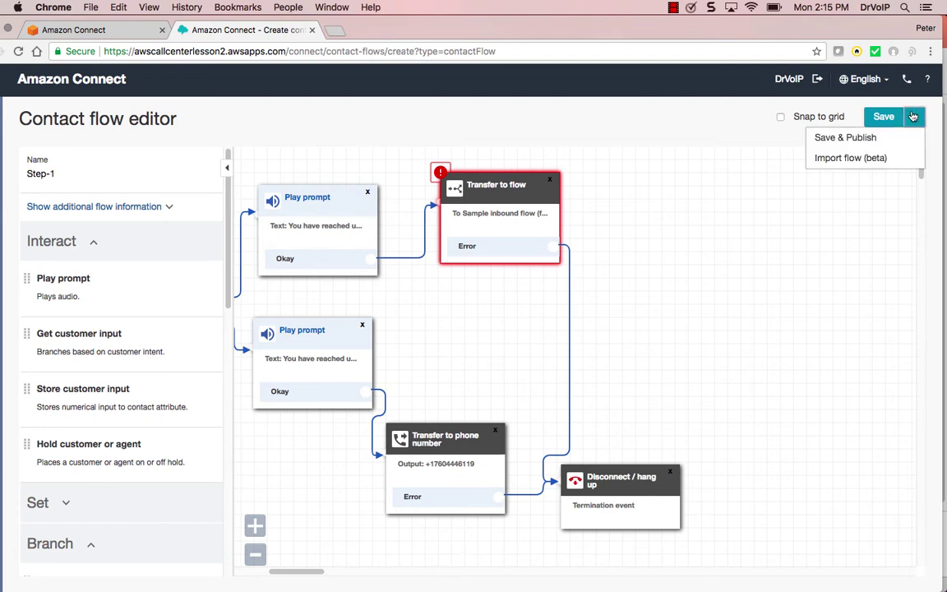
left_click(872, 138)
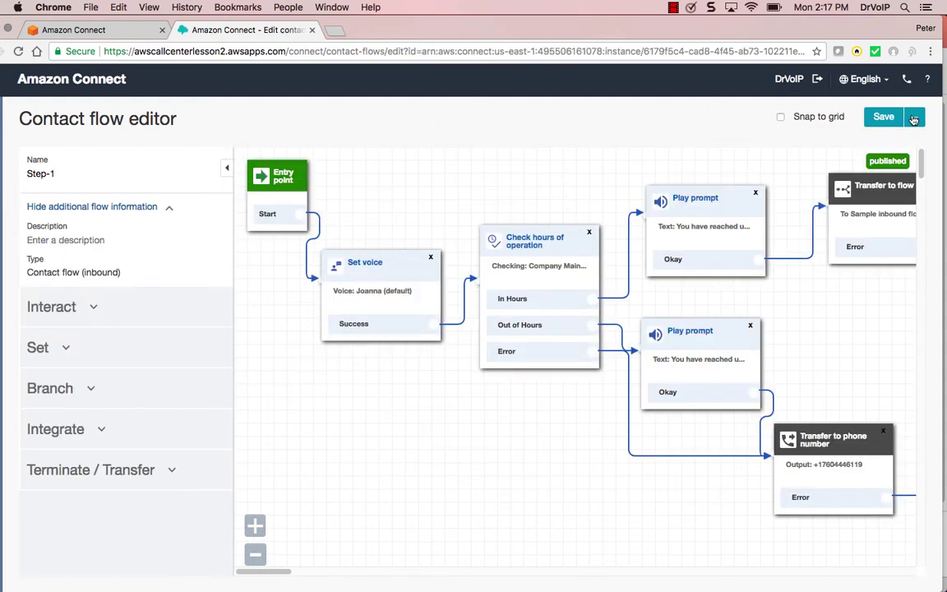
Enter 'Check for Open or Closed' as the Step-1 flow description
left_click(913, 120)
left_click(845, 137)
left_click(118, 208)
left_click(99, 204)
left_click(83, 240)
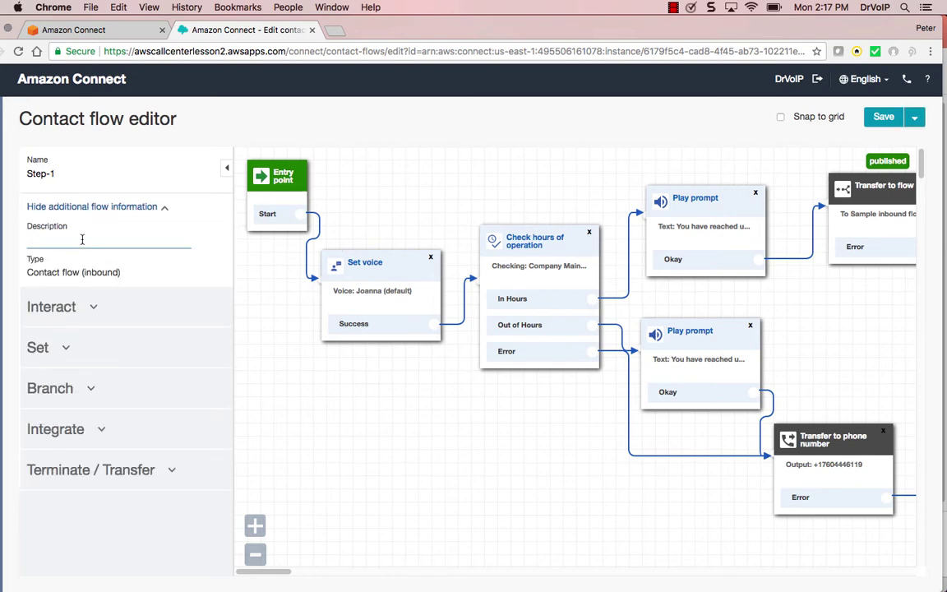
type("Check for Open or Closed")
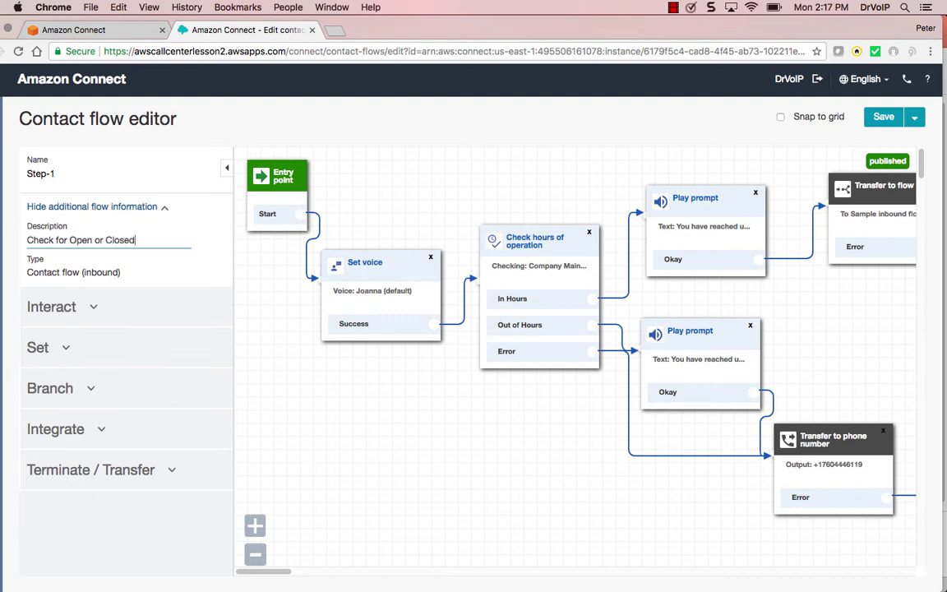
Save the Step-1 flow, then publish it over the previous version
left_click(883, 117)
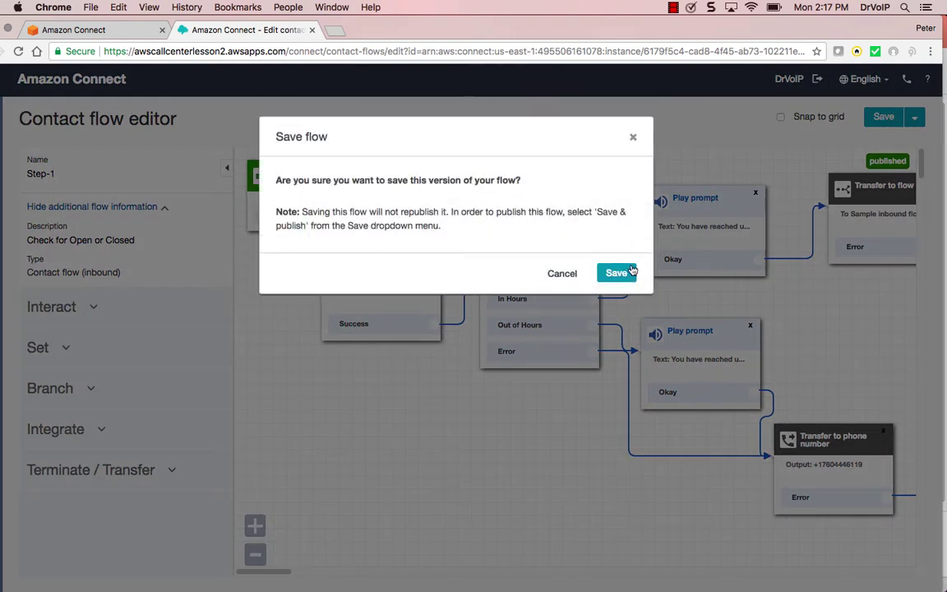
left_click(620, 278)
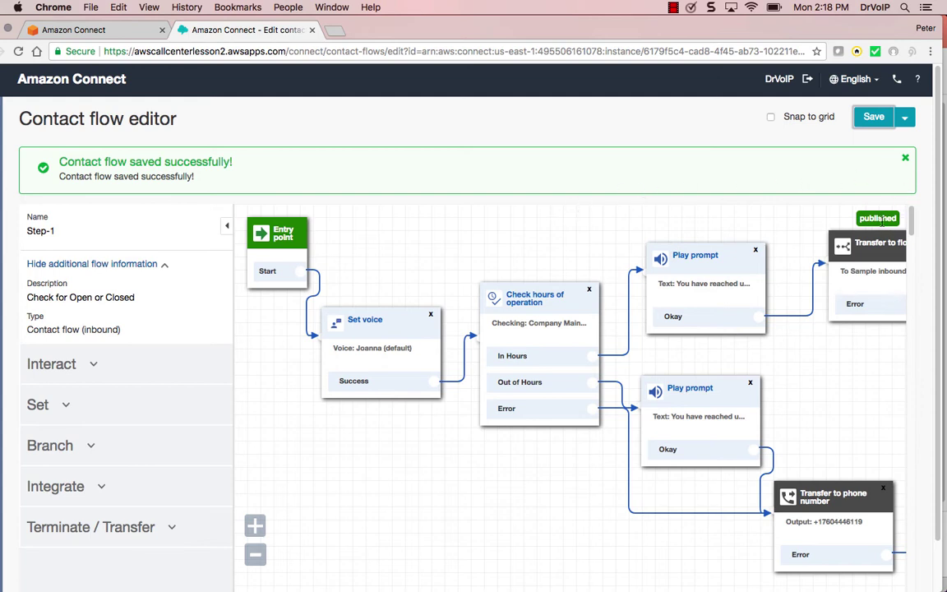
left_click(906, 120)
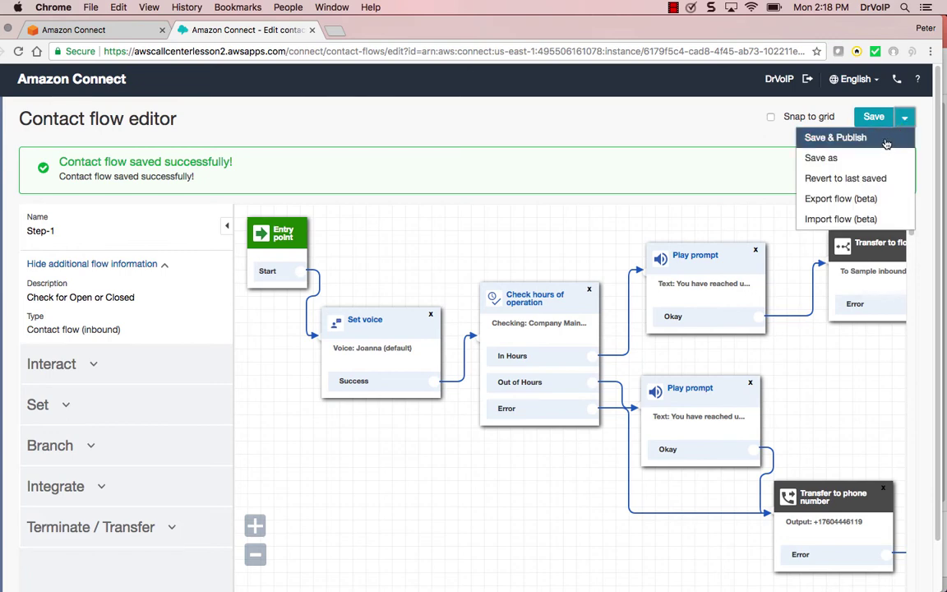
left_click(836, 138)
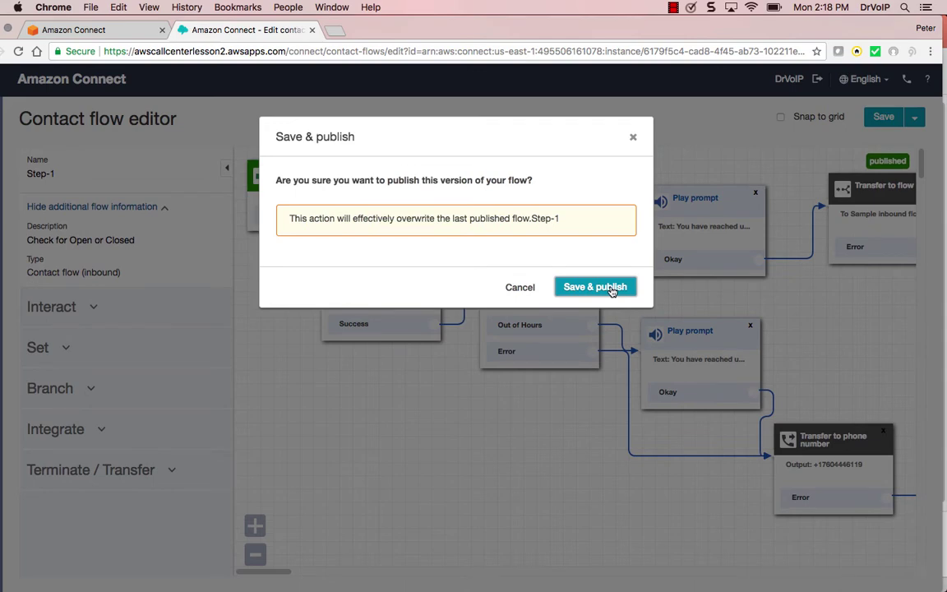
left_click(595, 287)
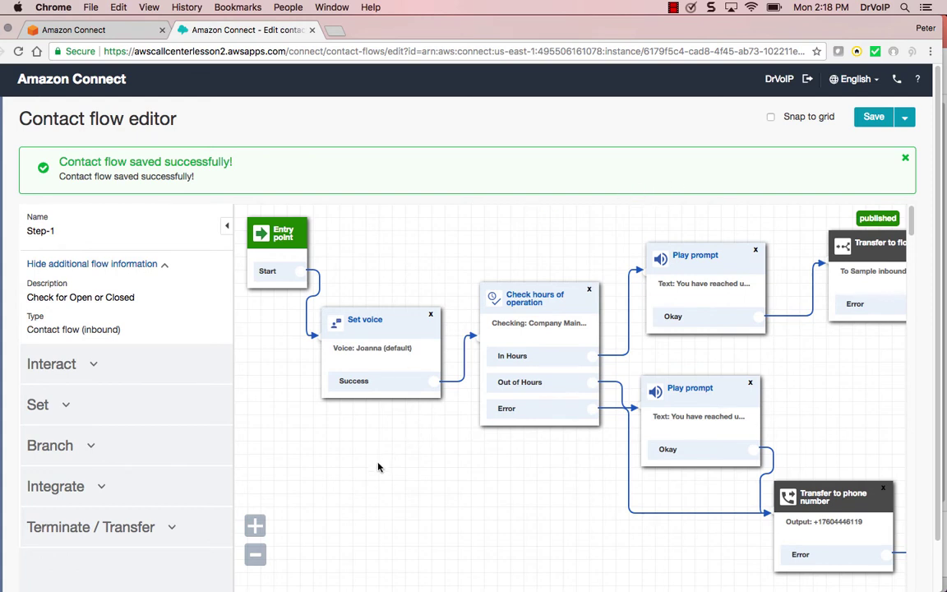
Leave the flow editor for the Contact flows list, then highlight the Create queues instructions
mouse_move(2, 170)
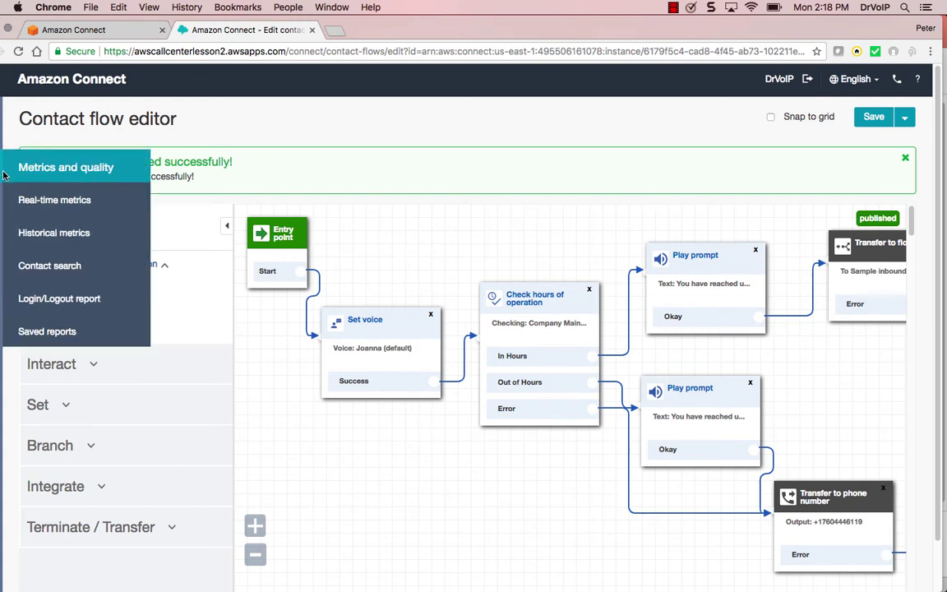
mouse_move(2, 204)
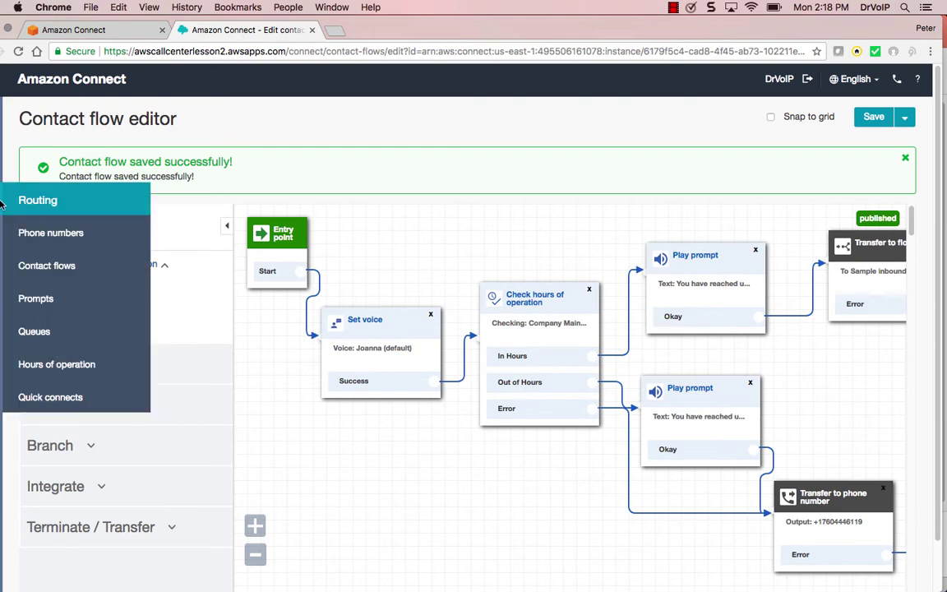
left_click(47, 268)
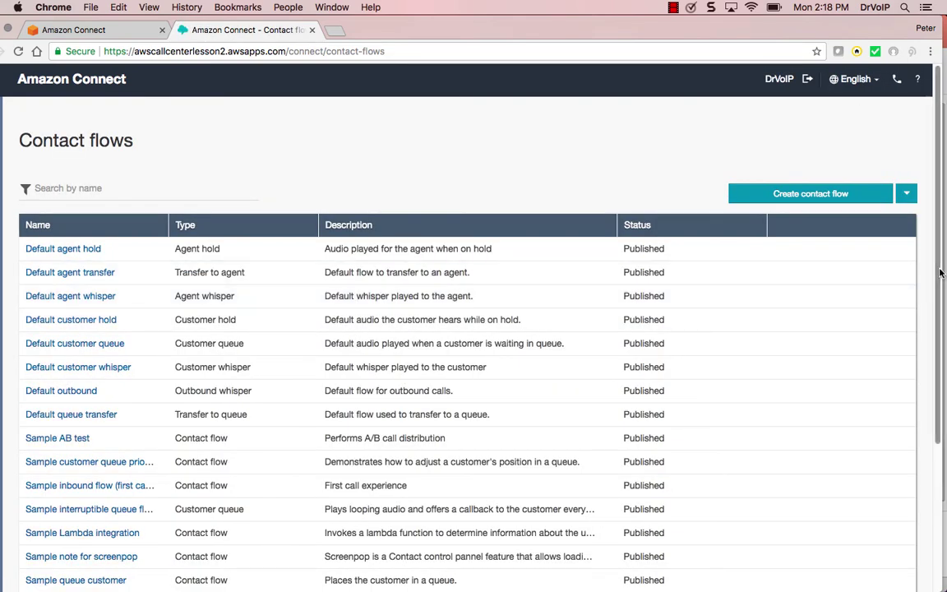
scroll(938, 272, "down", 5)
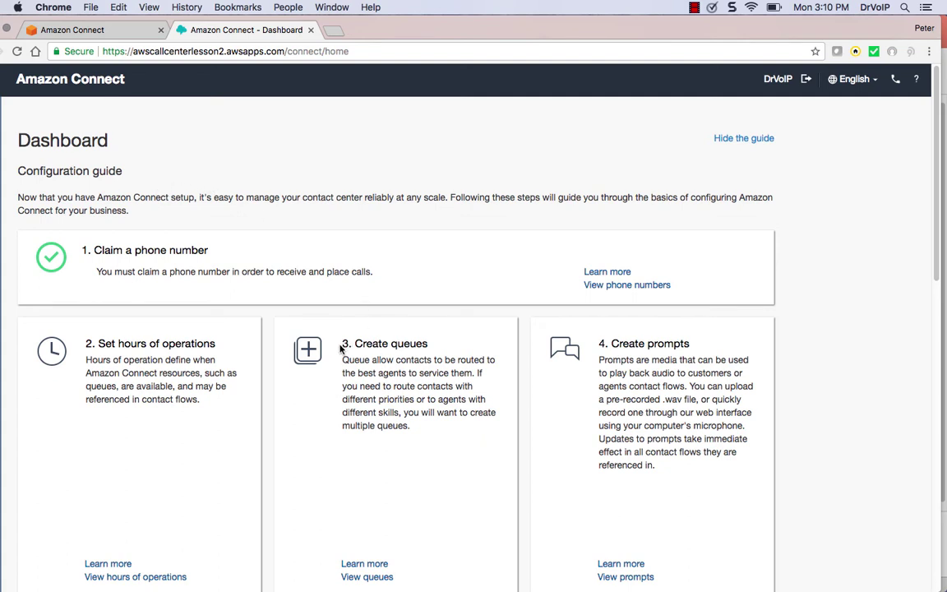
mouse_move(342, 345)
left_mouse_down()
mouse_move(396, 345)
mouse_move(347, 343)
left_mouse_up()
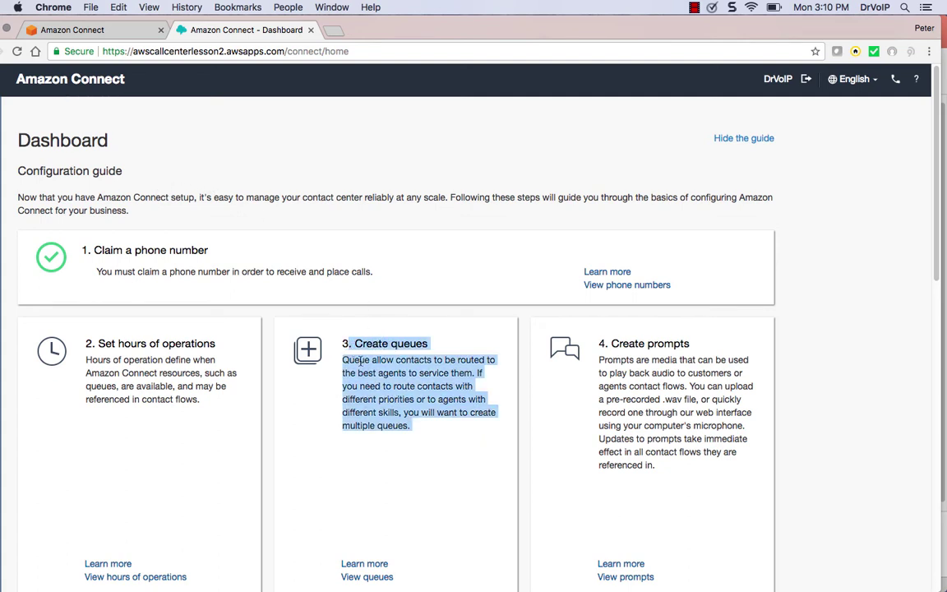
left_click(394, 404)
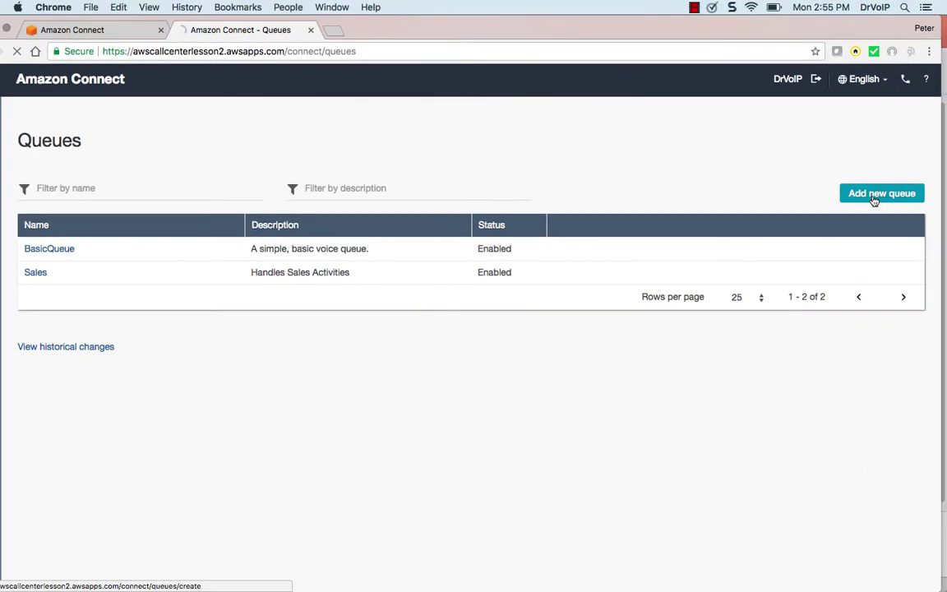
Start a new queue named Support, correcting its description to 'Technical Support'
left_click(874, 198)
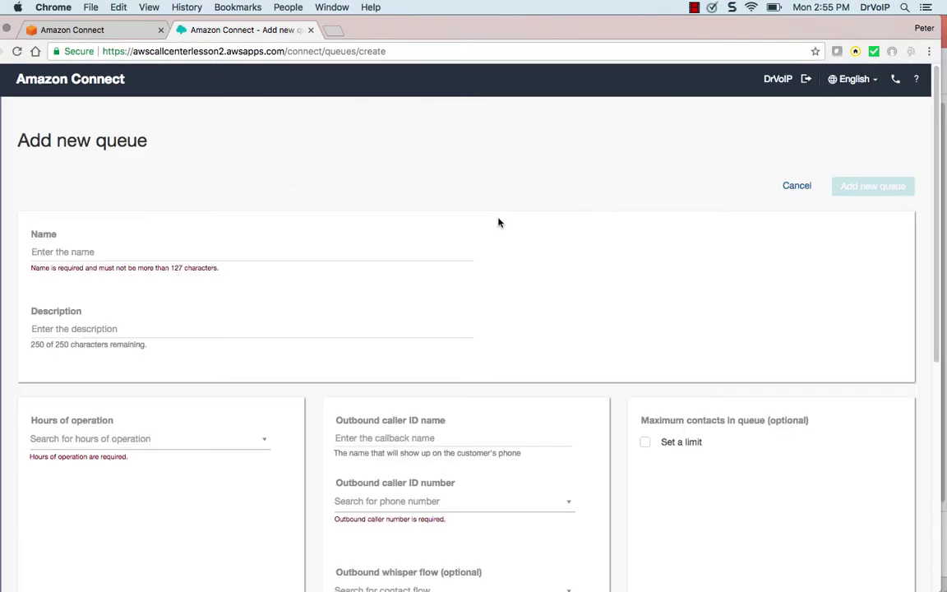
left_click(84, 251)
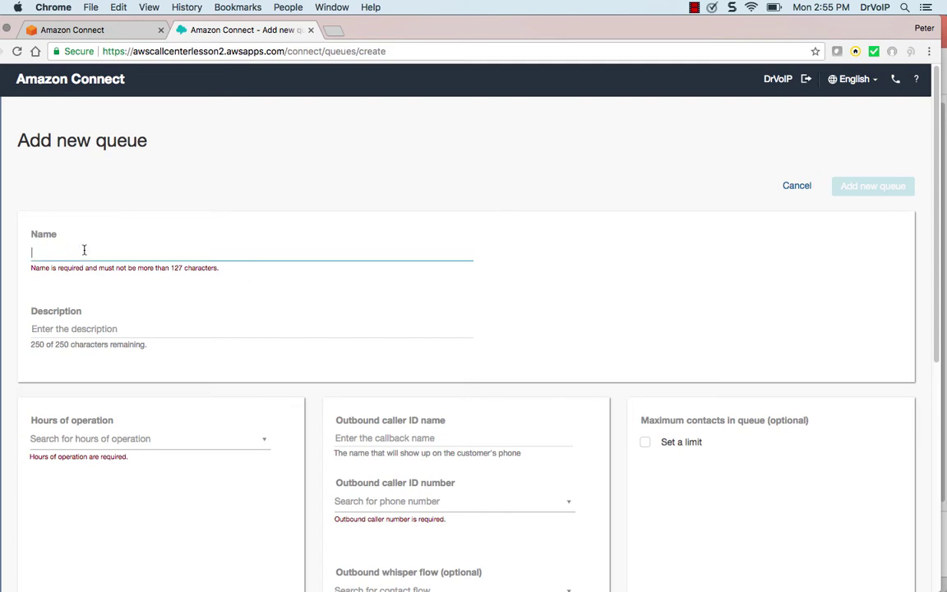
type("Support")
left_click(74, 305)
type("Technicazl Supp")
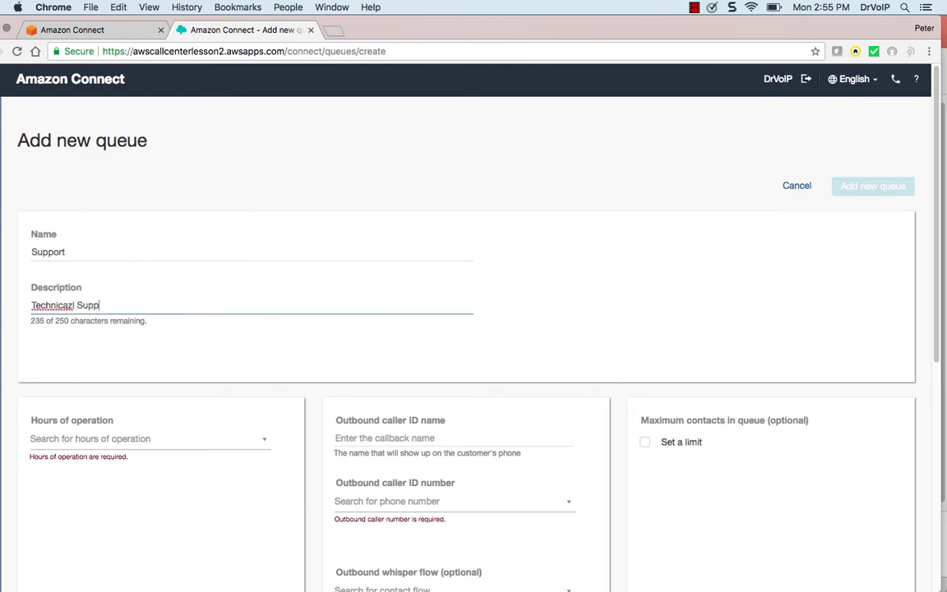
right_click(54, 305)
left_click(91, 312)
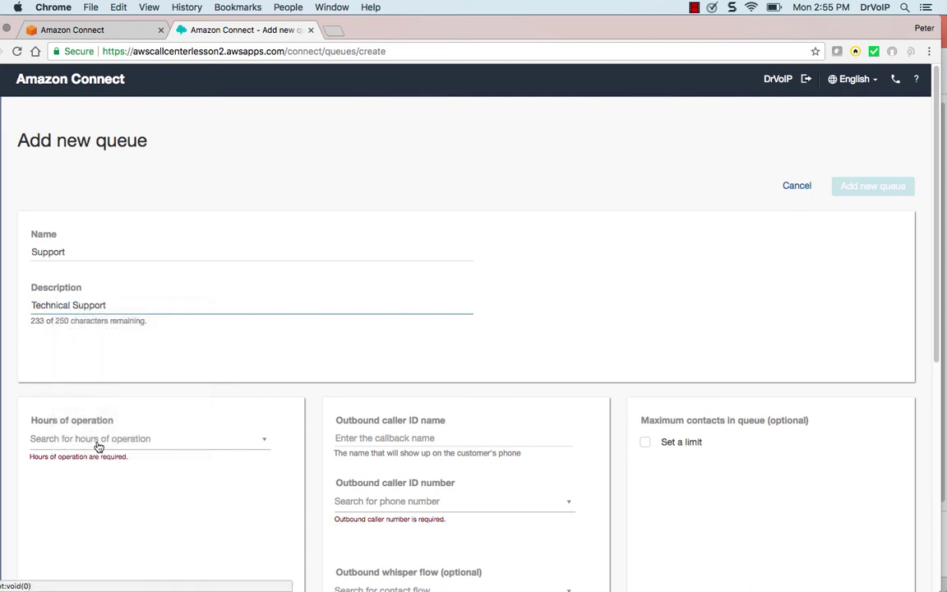
Use Company Main Greeting Hours, the instance phone number and Default outbound whisper, then save the queue
left_click(97, 444)
left_click(111, 482)
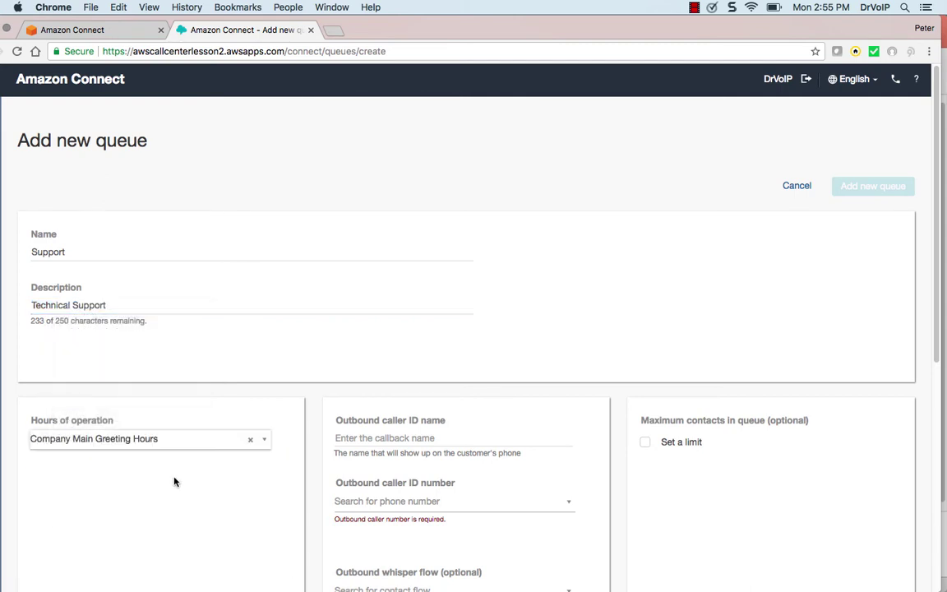
left_click(399, 503)
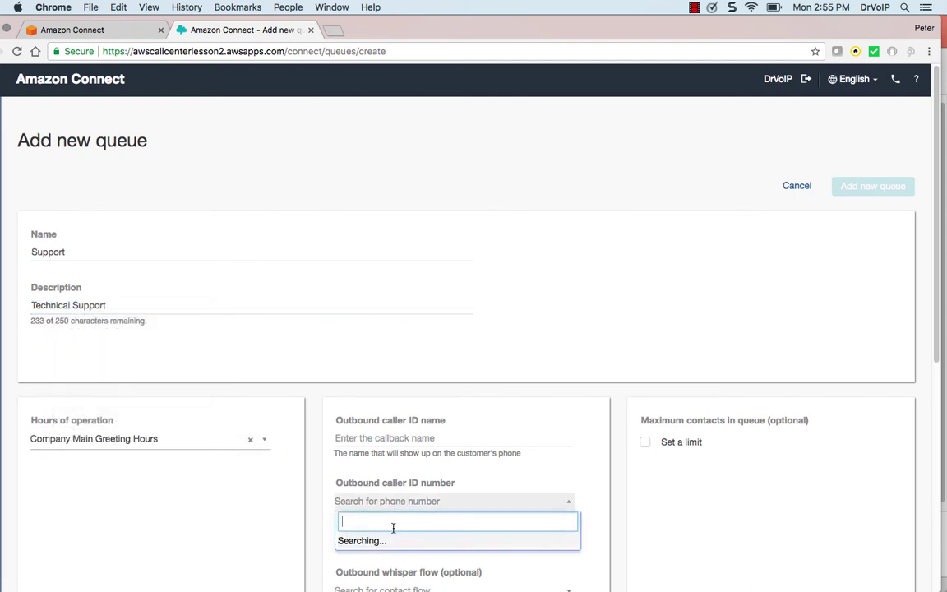
left_click(394, 543)
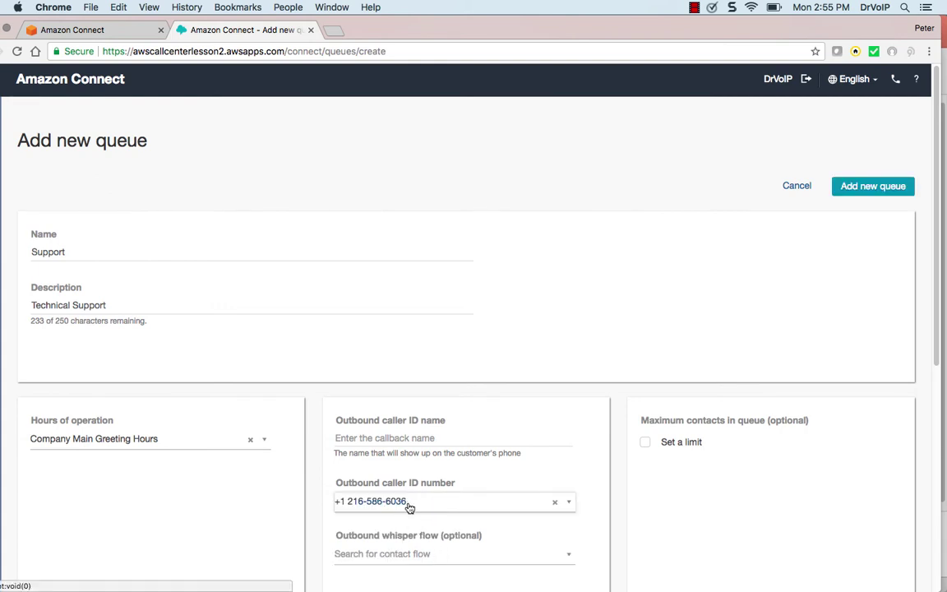
left_click(438, 556)
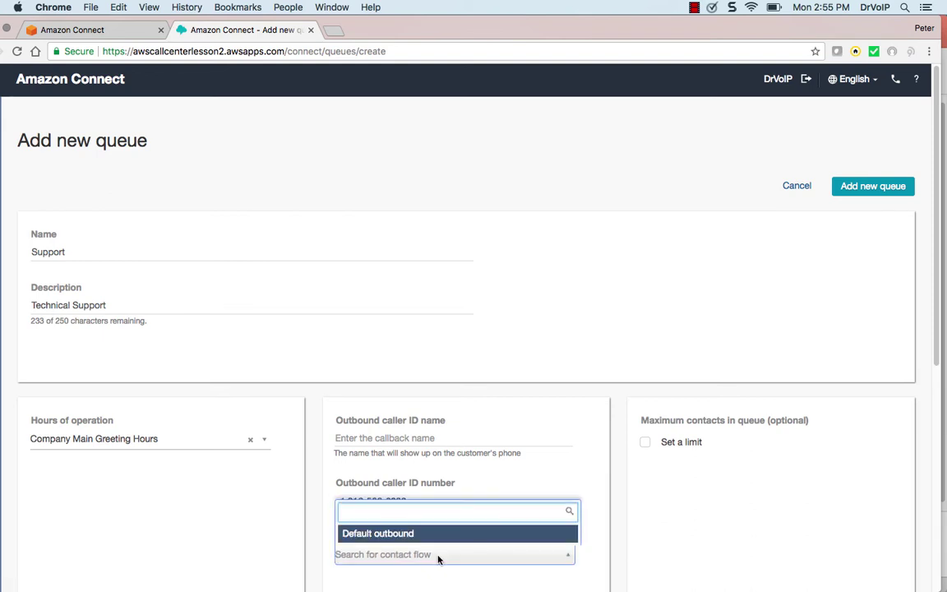
left_click(413, 535)
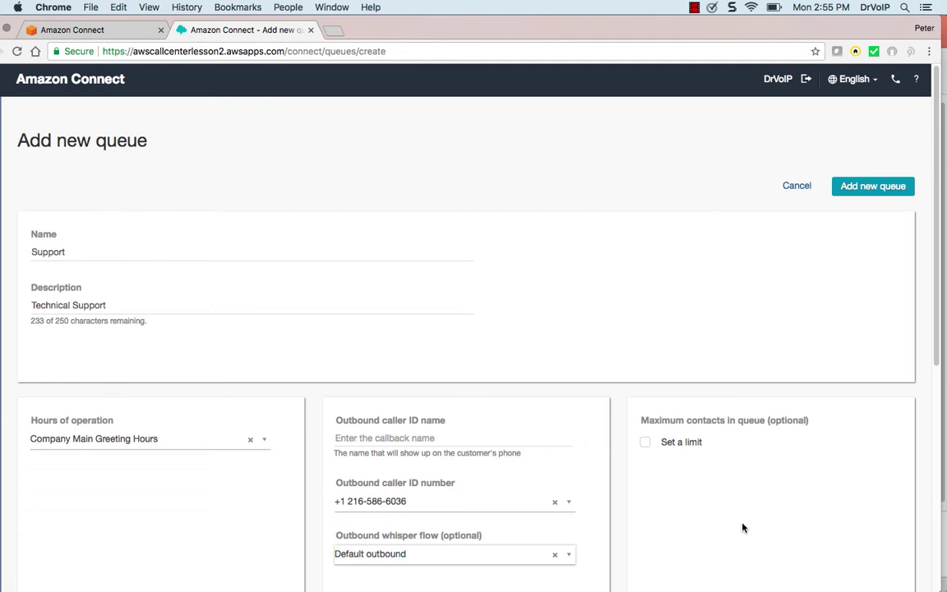
left_click(866, 188)
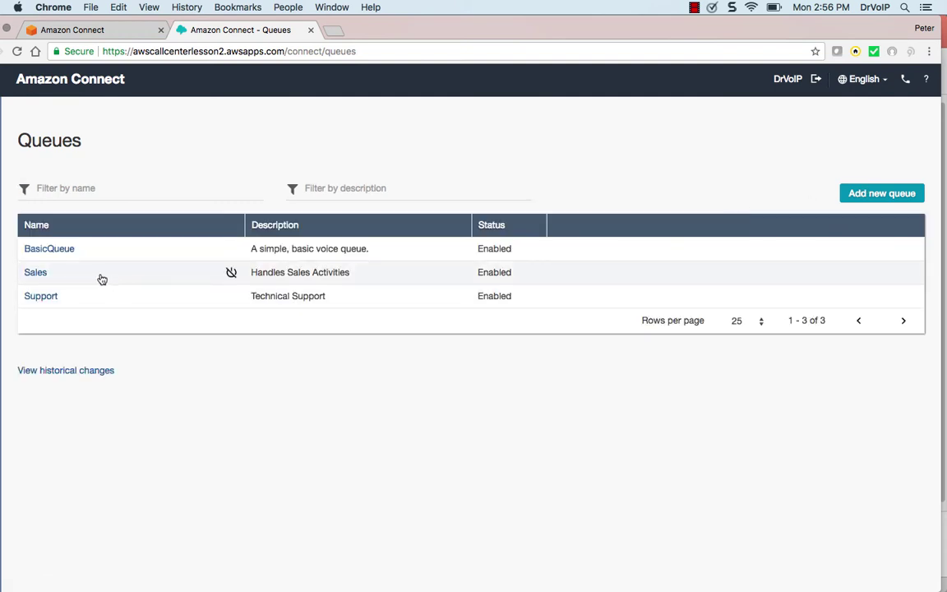
Start a new queue named Ticket Status with description 'Databasse Link'
left_click(873, 192)
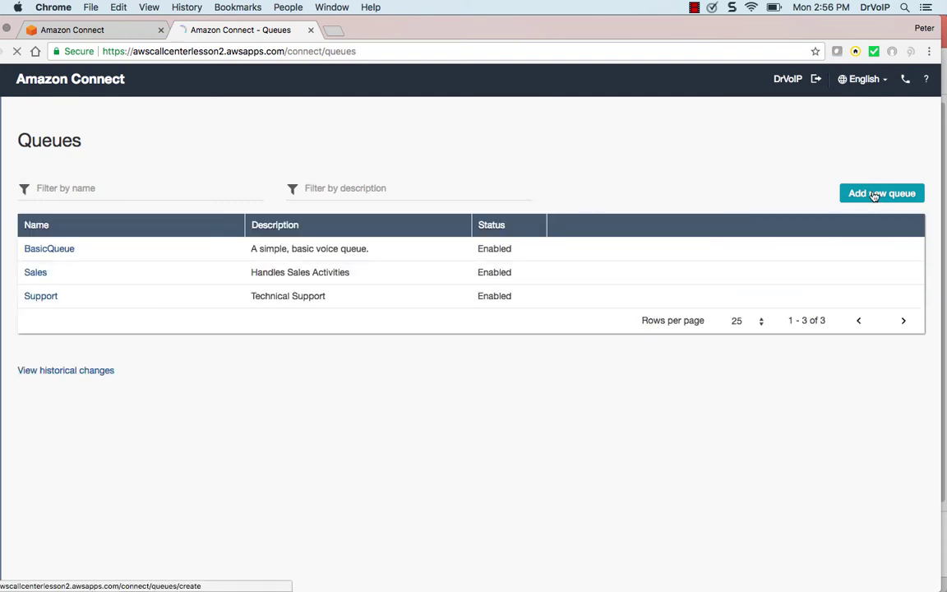
left_click(98, 251)
type("Ticket Status")
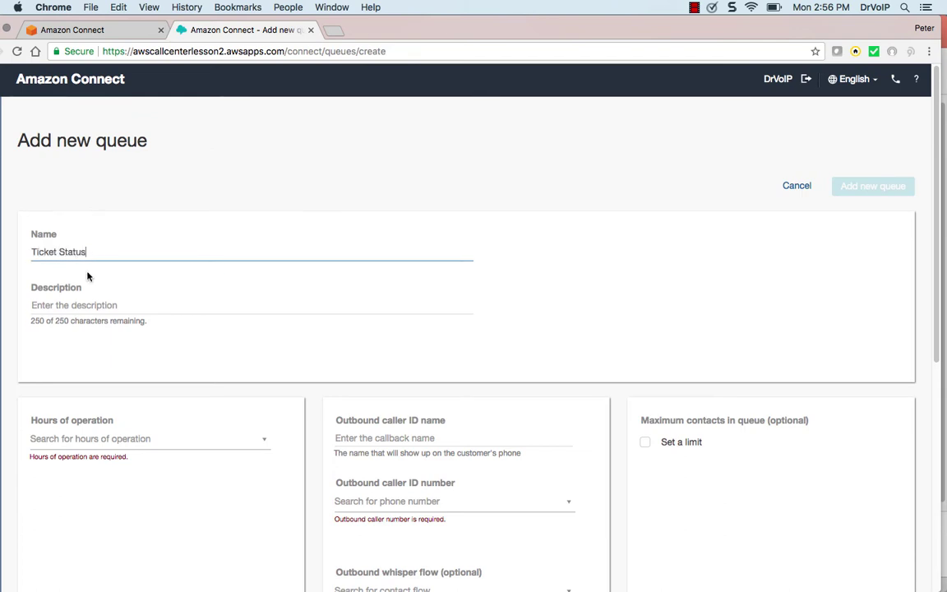
left_click(63, 301)
type("Dat")
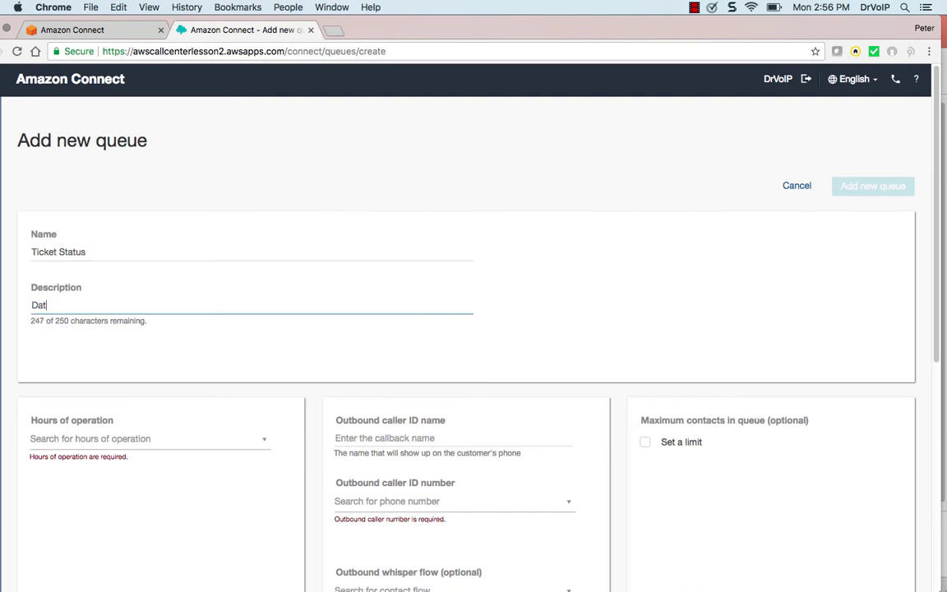
type("abasse LInk")
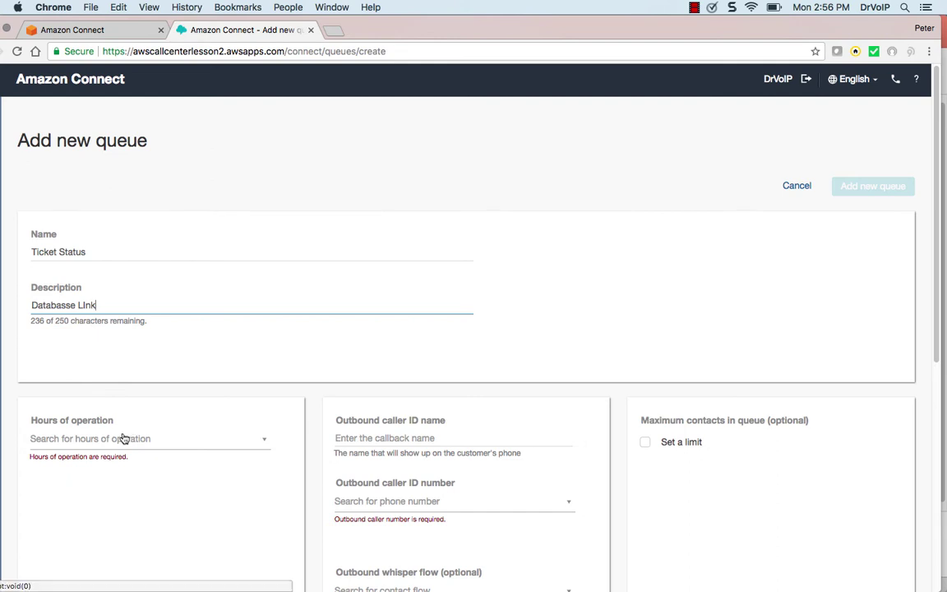
Use Company Main Greeting Hours, the instance phone number and Default outbound whisper, then save the queue
left_click(121, 441)
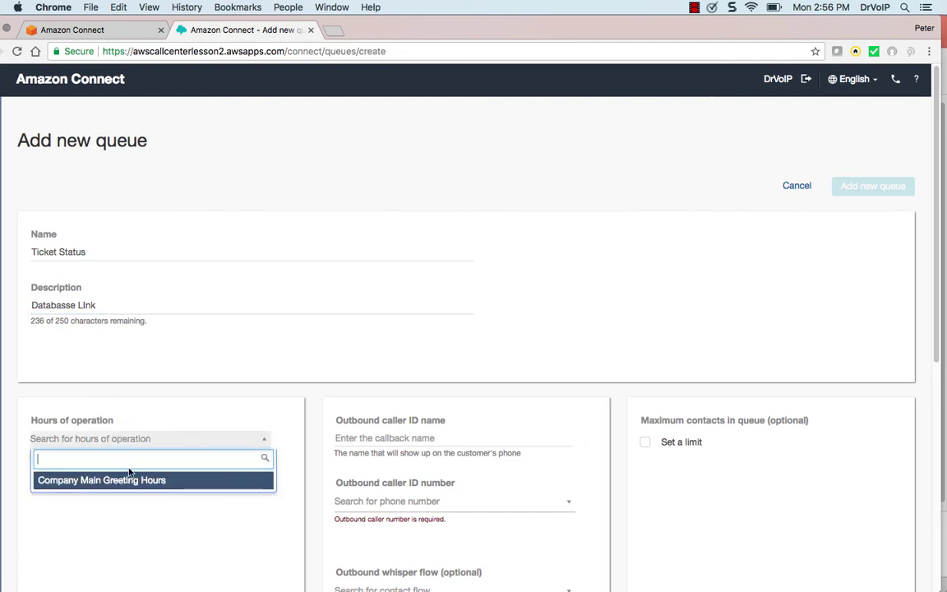
left_click(134, 485)
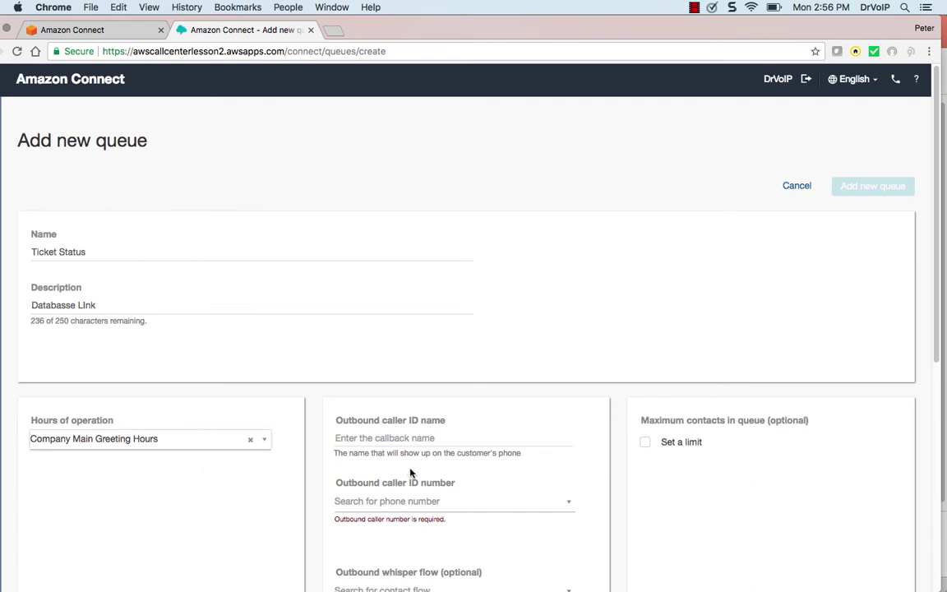
left_click(387, 502)
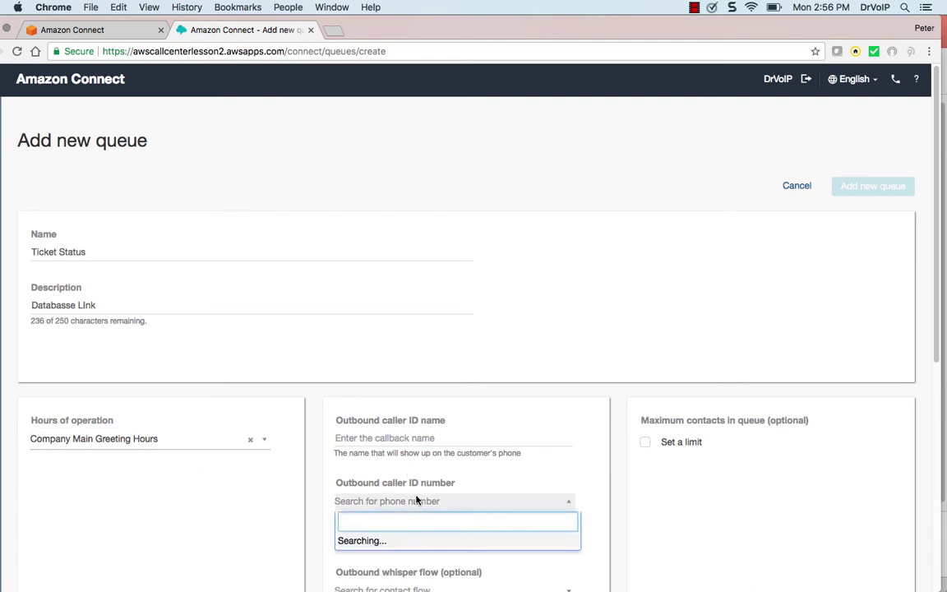
left_click(418, 543)
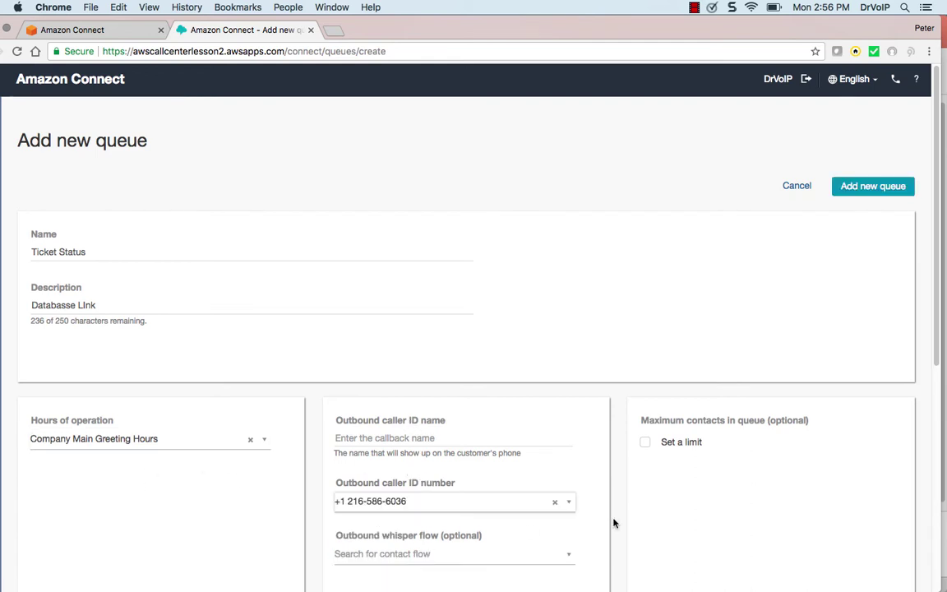
left_click(568, 558)
left_click(474, 542)
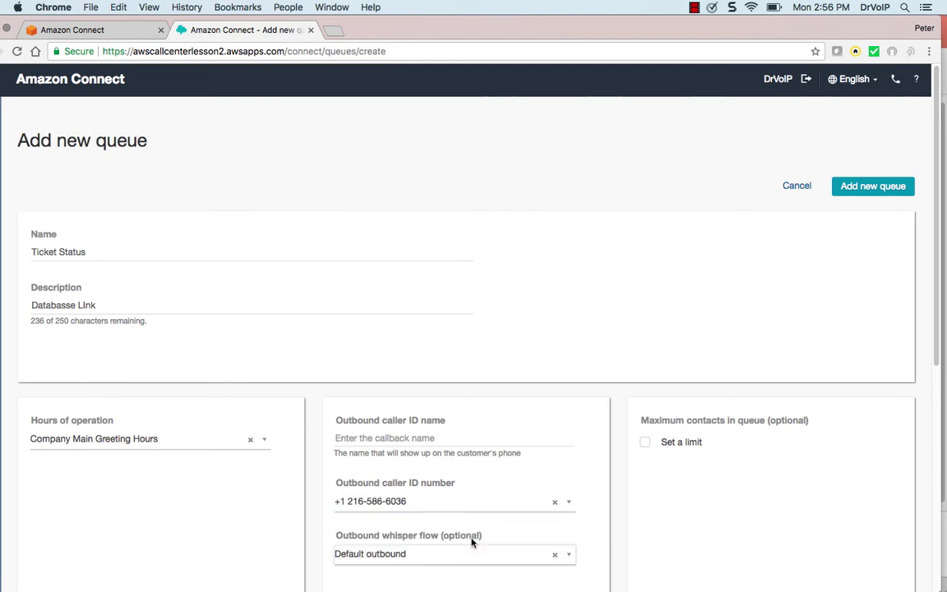
left_click(873, 187)
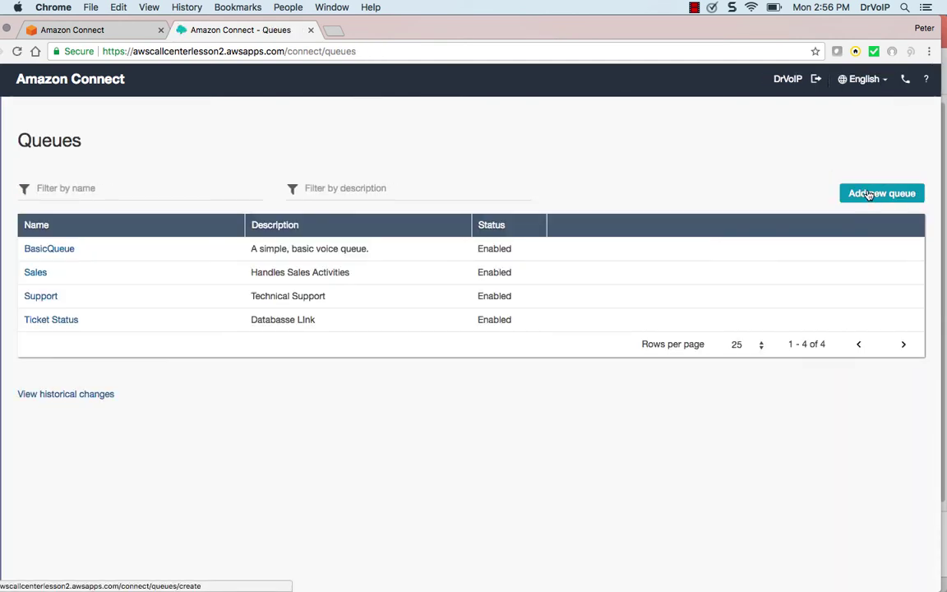
Start a new queue named Call Back with description 'Win Back Team'
left_click(869, 194)
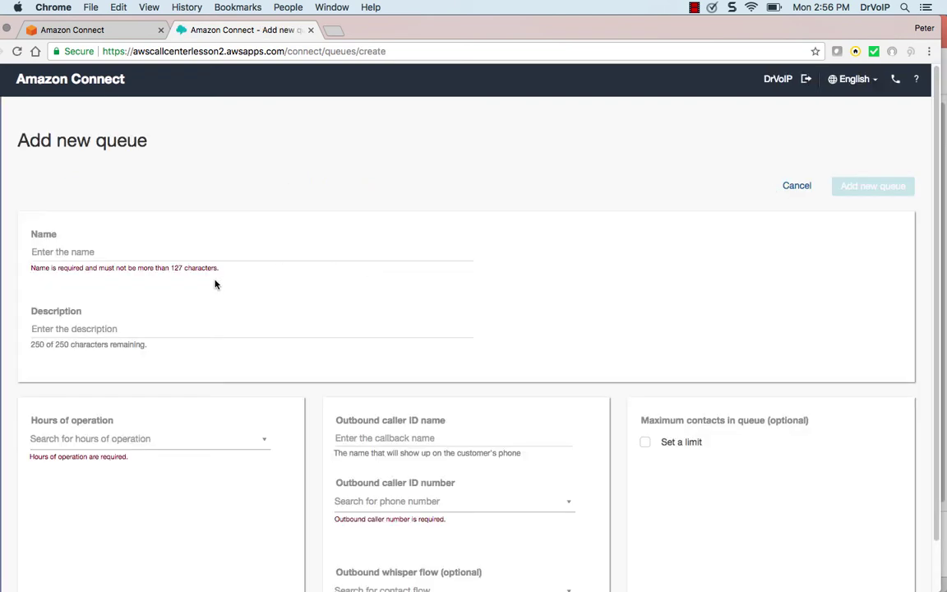
left_click(76, 252)
type("Call B")
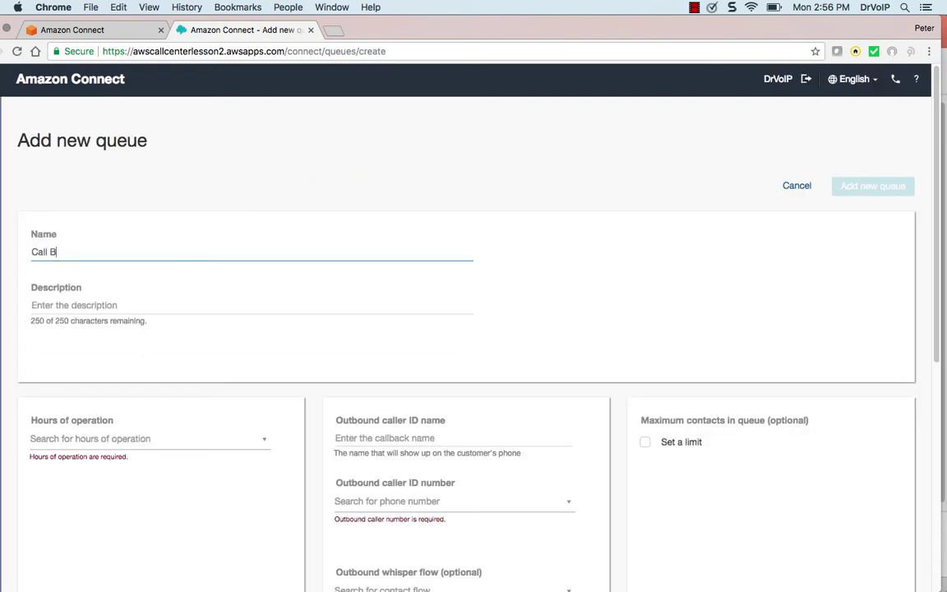
type("ack")
left_click(49, 305)
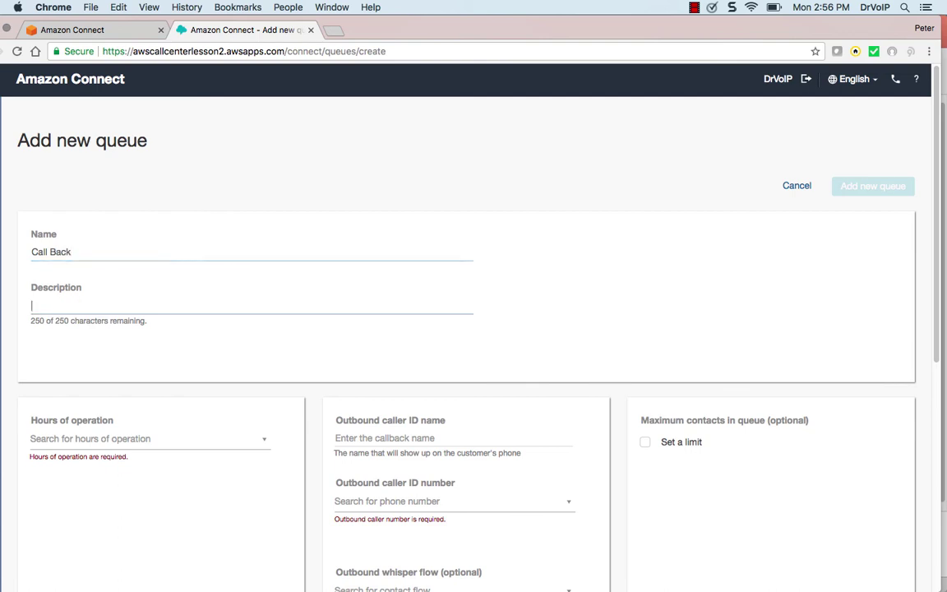
type("Win Back Team")
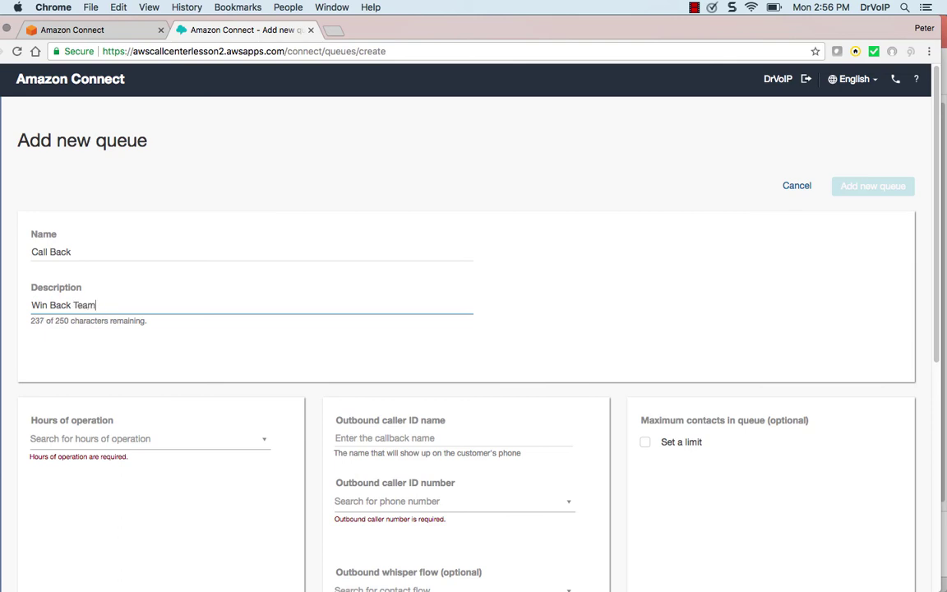
Use Company Main Greeting Hours, the instance phone number and Default outbound whisper, then save the queue
left_click(132, 438)
left_click(136, 485)
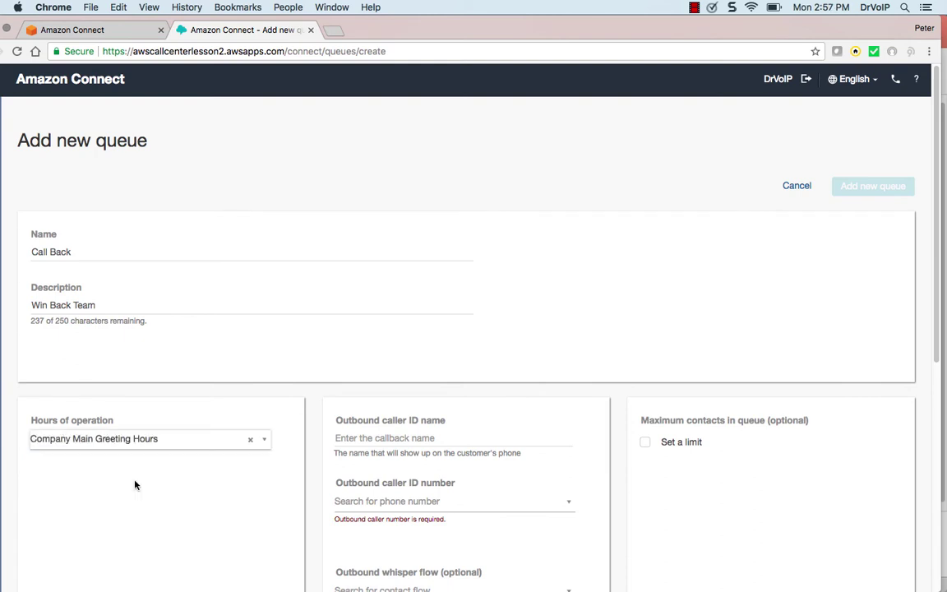
left_click(449, 502)
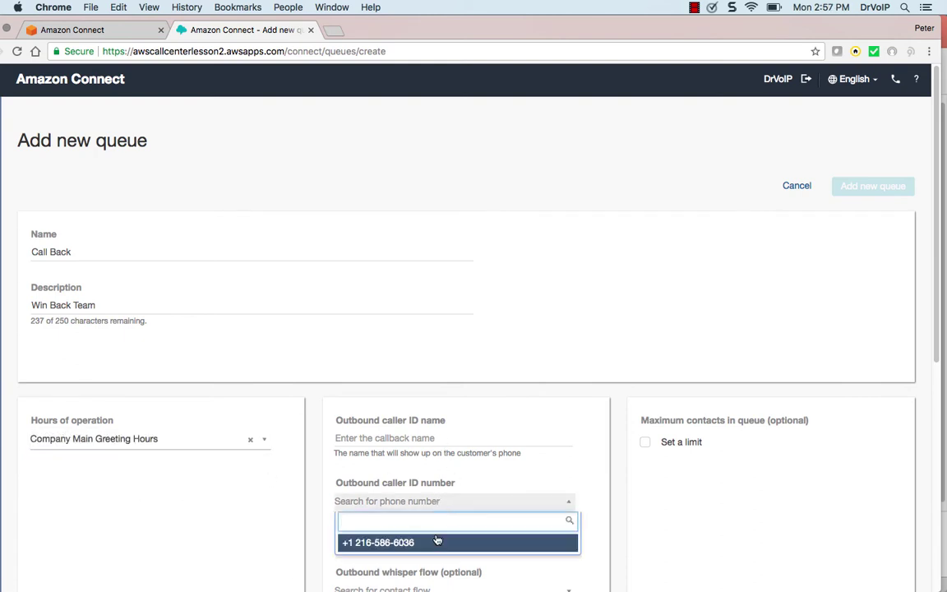
left_click(436, 543)
left_click(440, 554)
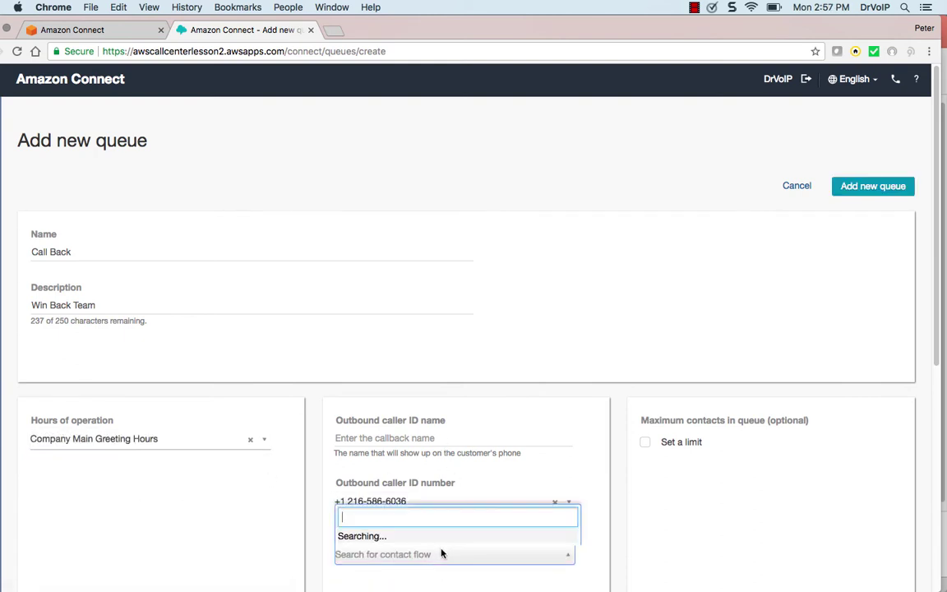
left_click(400, 534)
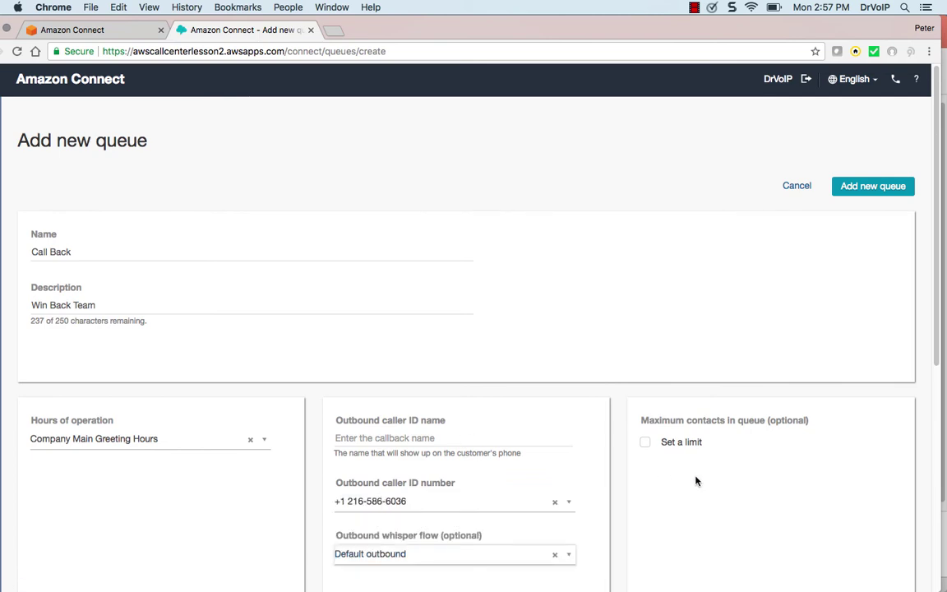
left_click(873, 187)
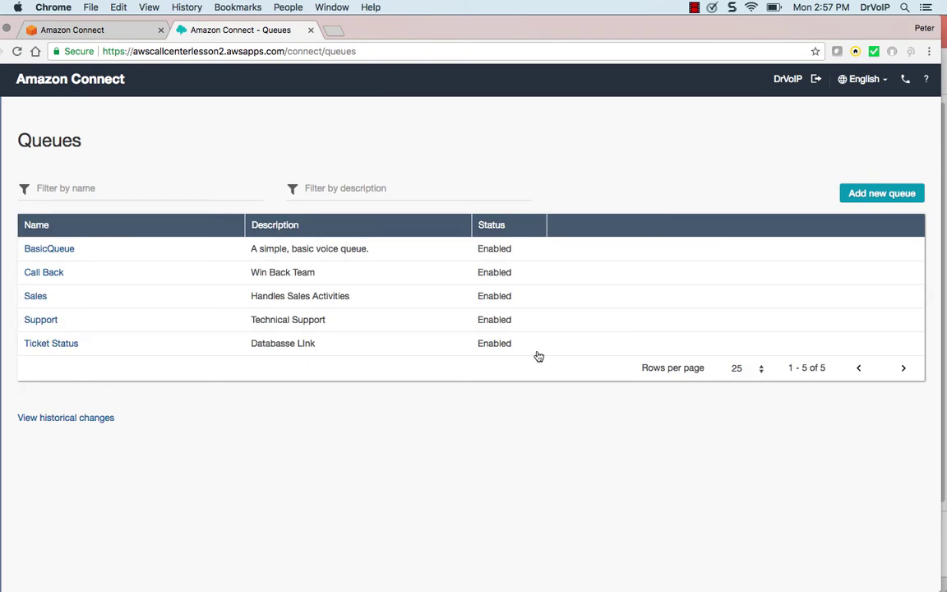
left_click(694, 7)
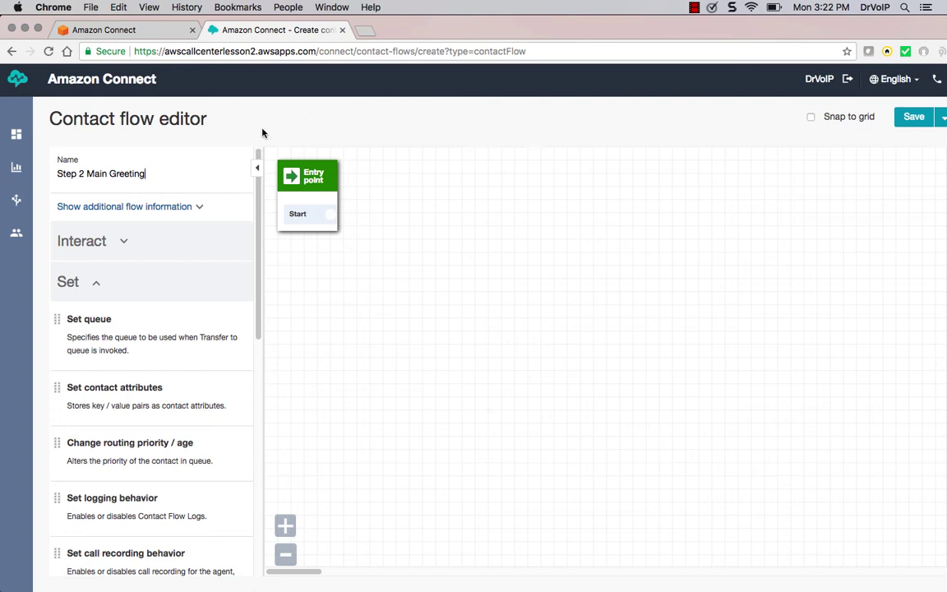
Give the Step 2 Main Greeting flow the description 'After on hours check'
left_click(189, 171)
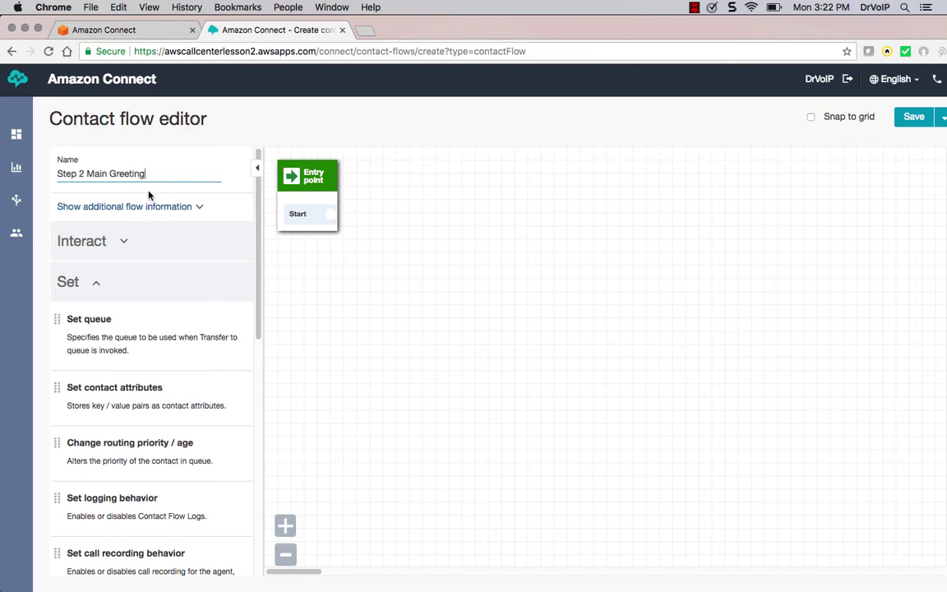
left_click(183, 209)
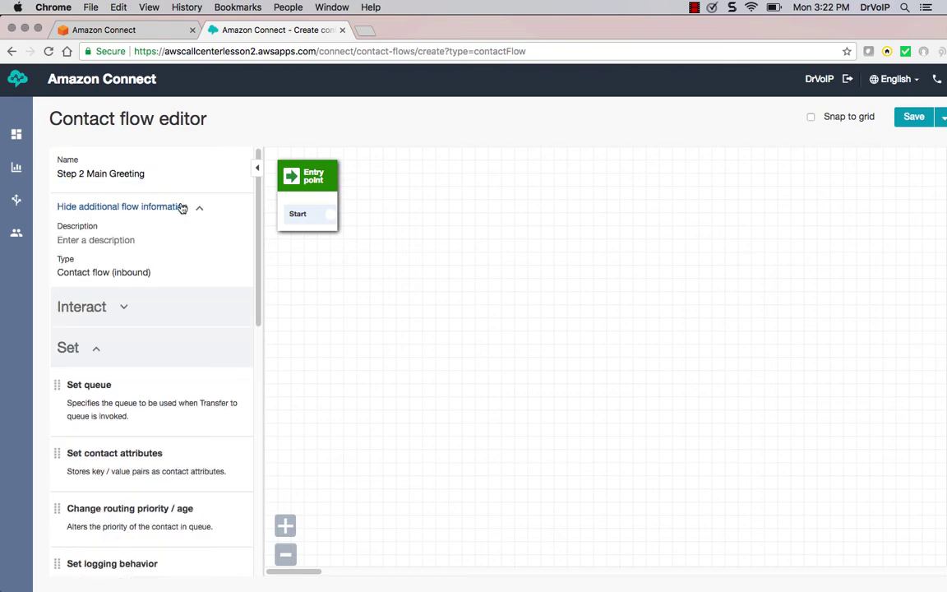
left_click(132, 238)
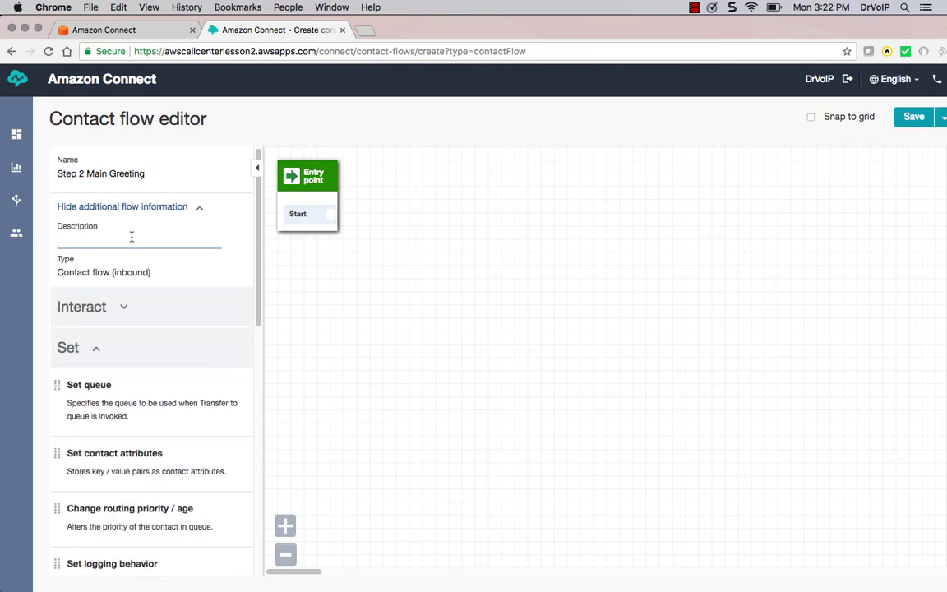
type("After on hours check!")
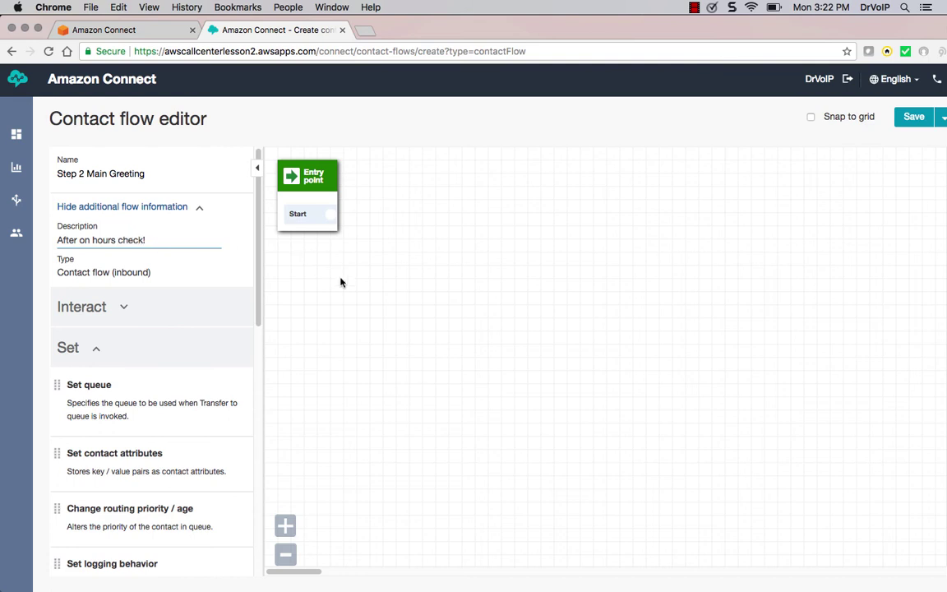
Add a Set voice block, delete it, and add a Set call recording behavior block instead
left_click_drag(260, 313, 271, 525)
left_click_drag(180, 493, 371, 238)
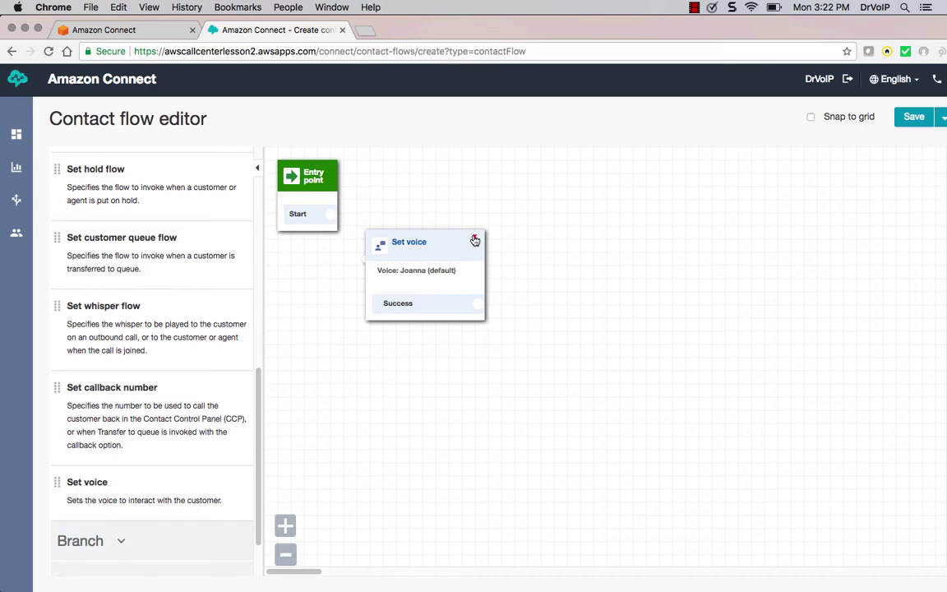
left_click(476, 240)
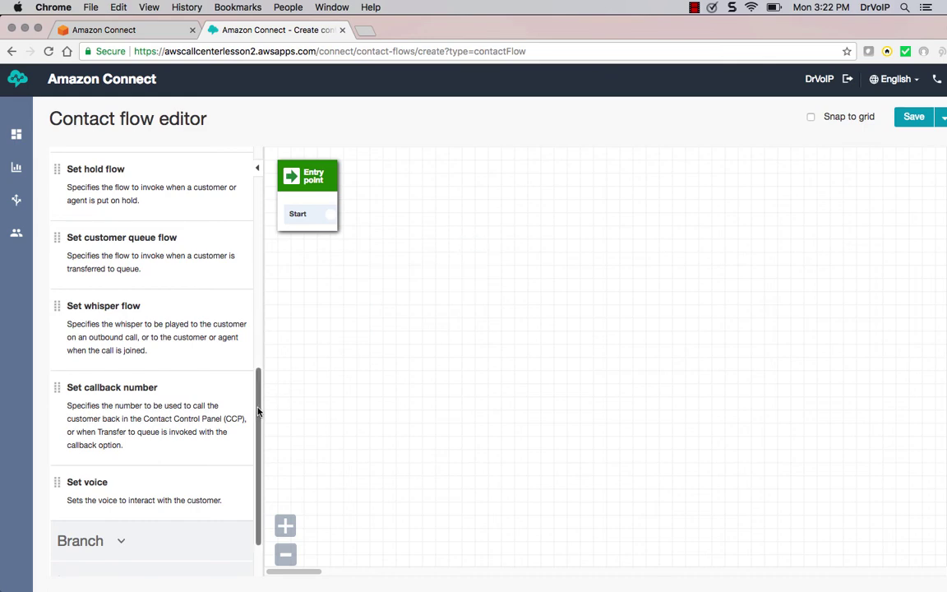
left_click_drag(259, 412, 255, 296)
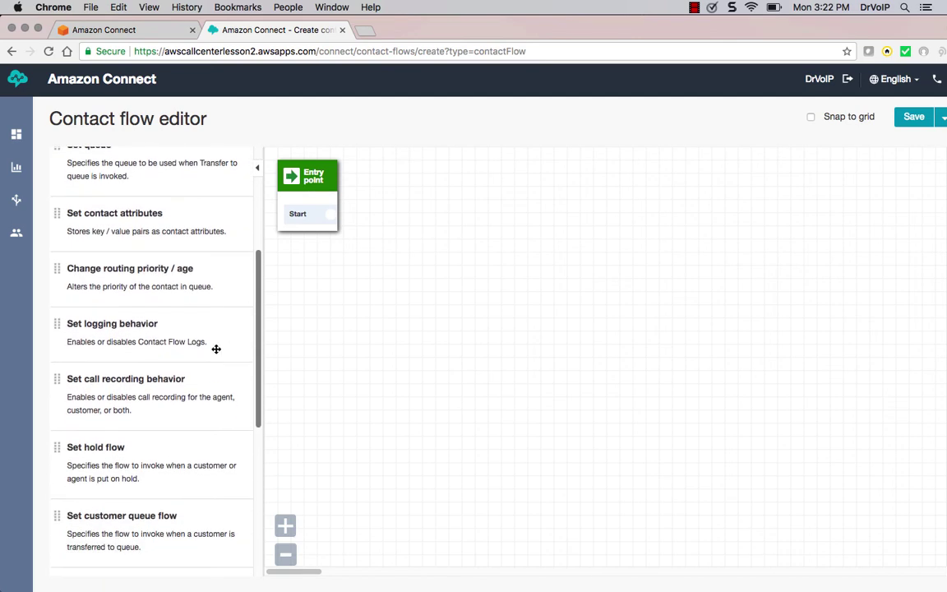
left_click_drag(170, 398, 400, 241)
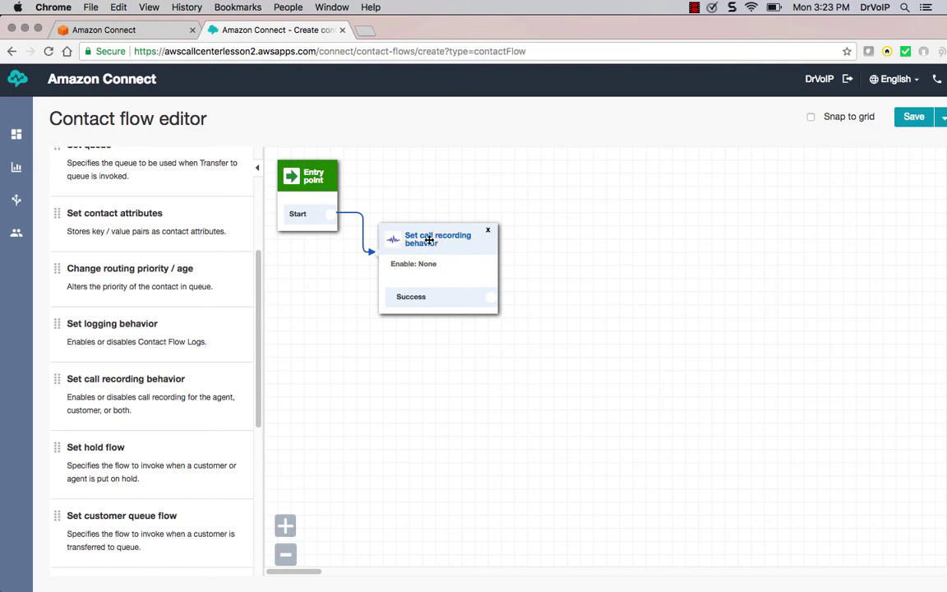
Enable call recording for both Agent and Customer and save the block
left_click(425, 241)
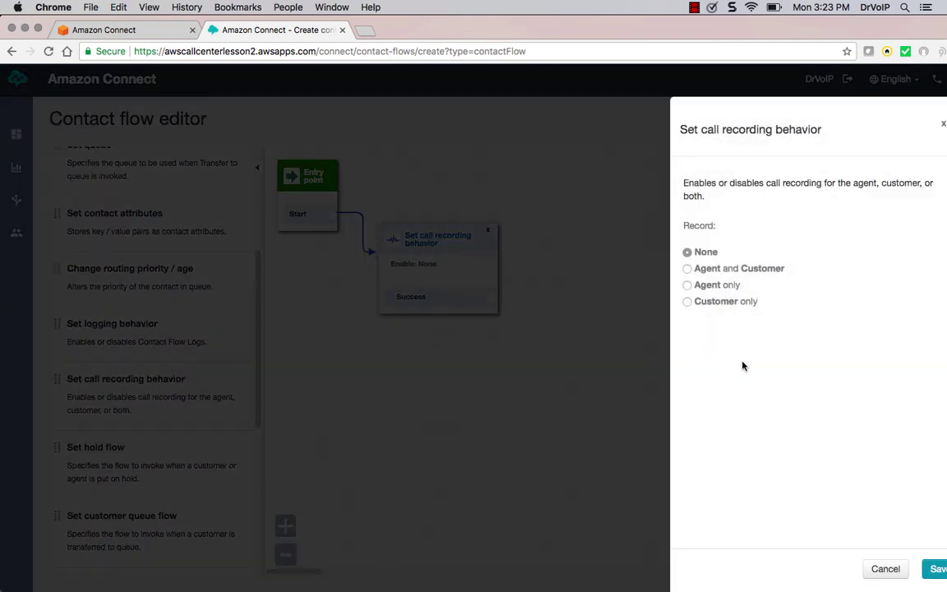
left_click(687, 271)
left_click(934, 572)
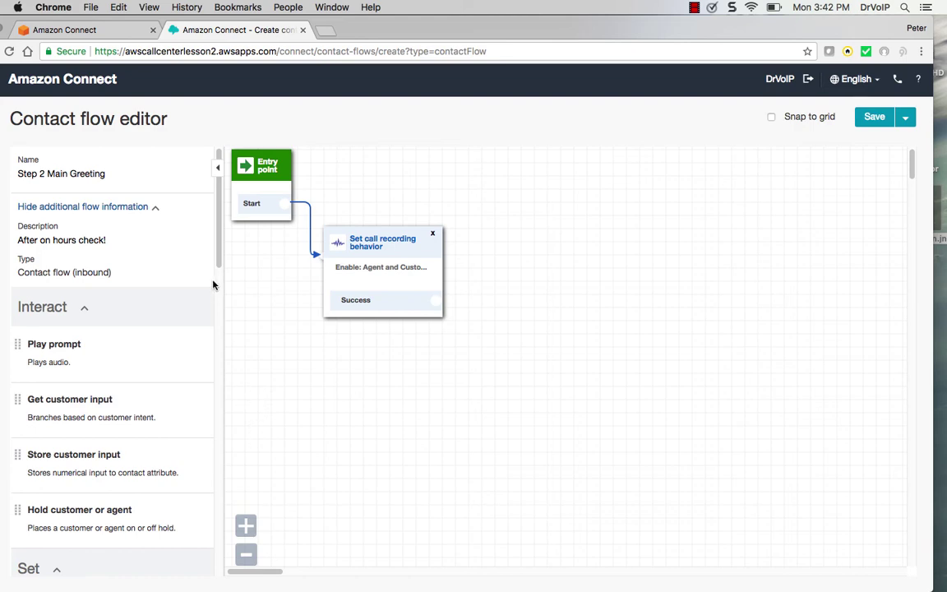
Drag a Get customer input block from the Interact group onto the canvas
scroll(219, 256, "down", 1)
left_click_drag(220, 255, 220, 264)
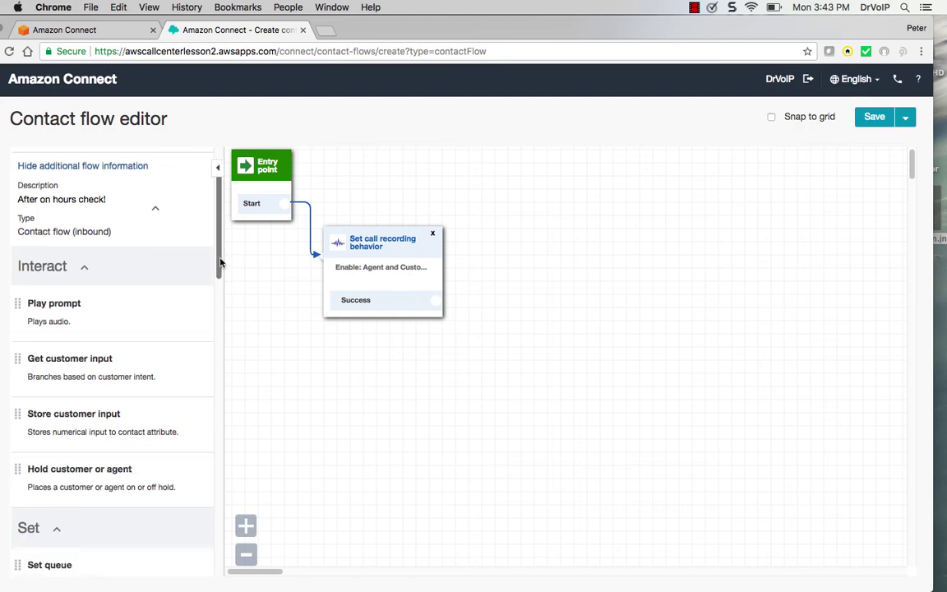
left_click_drag(121, 370, 491, 307)
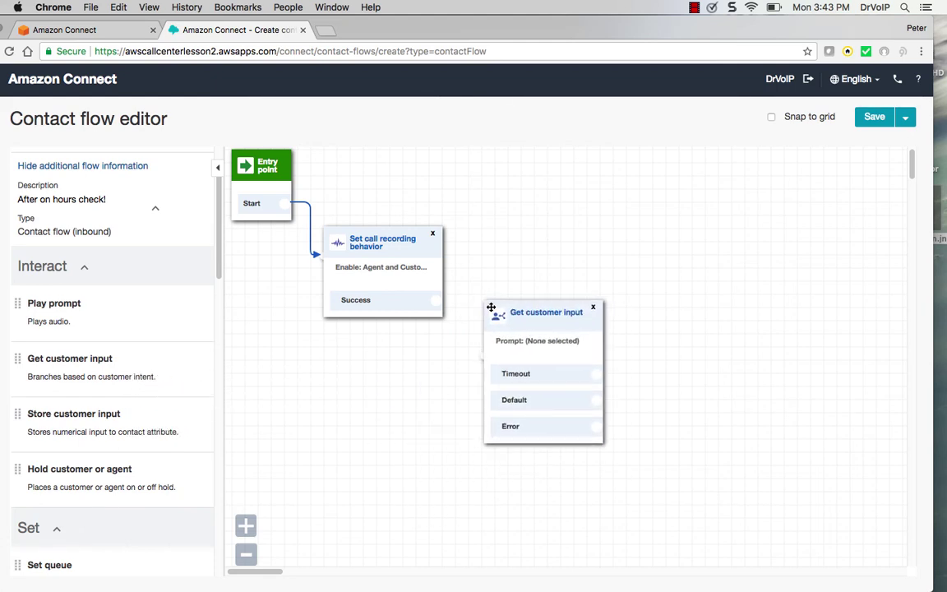
Set the Get customer input text-to-speech prompt to '1 for sales, dial 2 for support and 3 for ticket status'
left_click(491, 307)
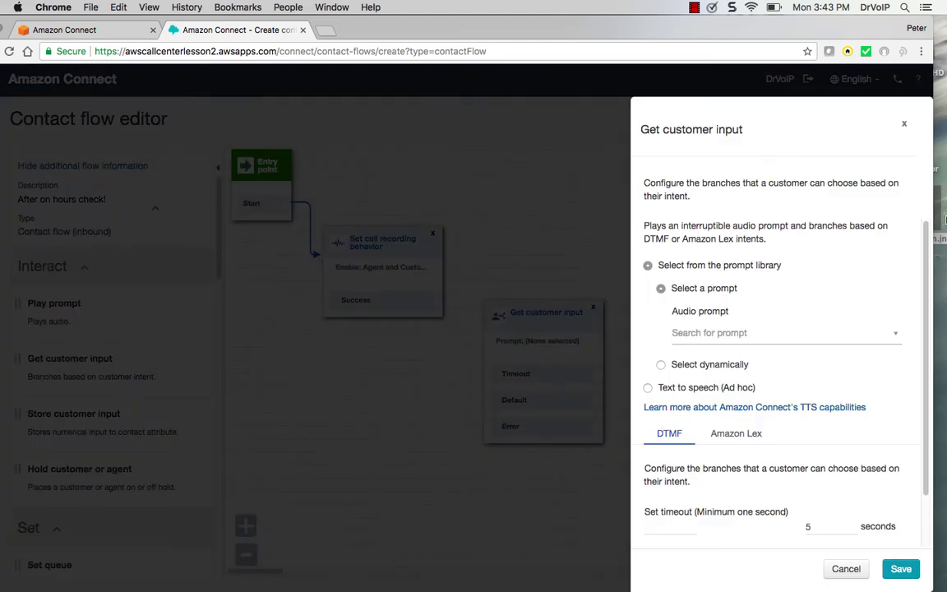
left_click(649, 389)
left_click(697, 352)
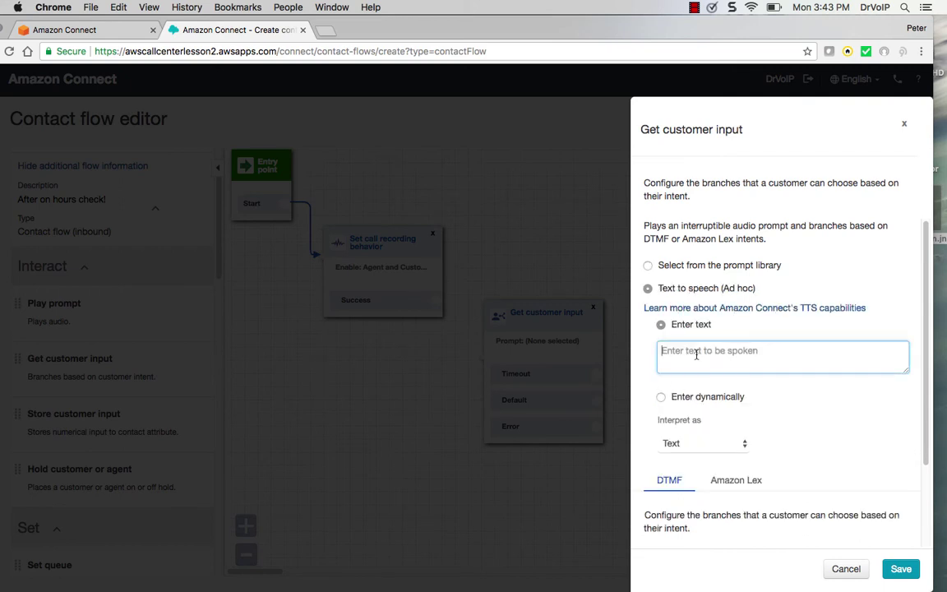
type("1 for sales, dial 2 for support and 3")
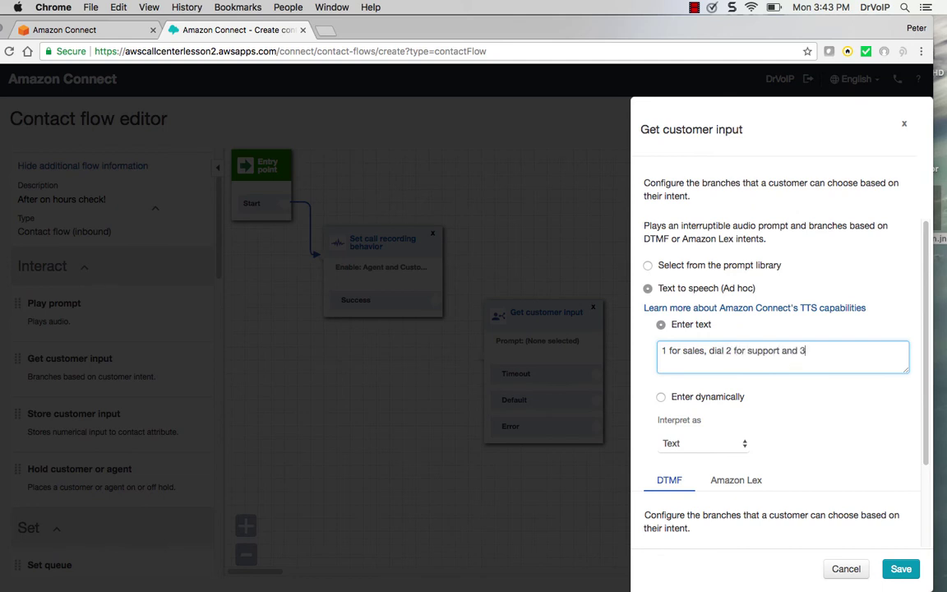
type(" for ticket status.")
left_click_drag(925, 349, 927, 506)
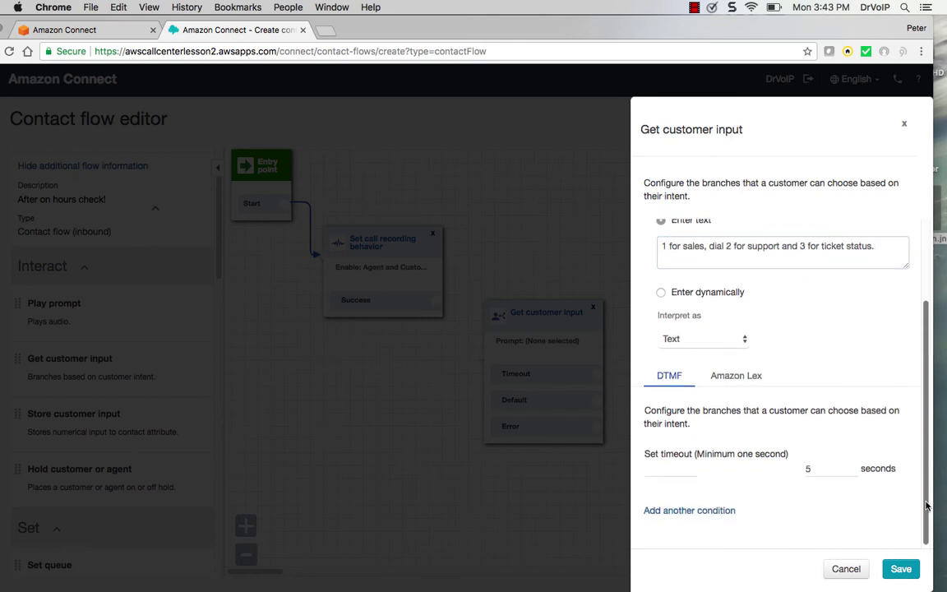
left_click(902, 570)
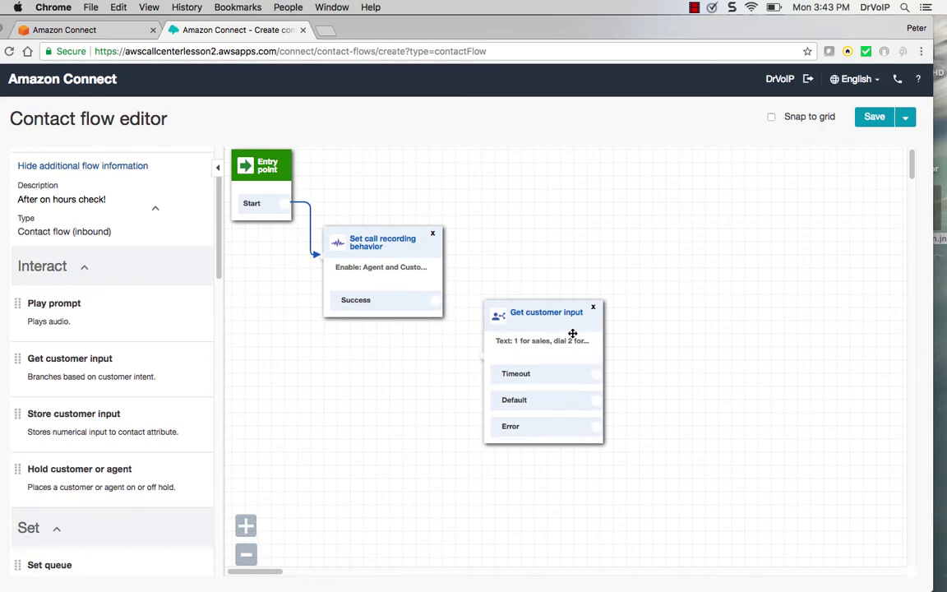
Link the recording block's Success to Get customer input and reopen its settings
left_click_drag(563, 321, 555, 308)
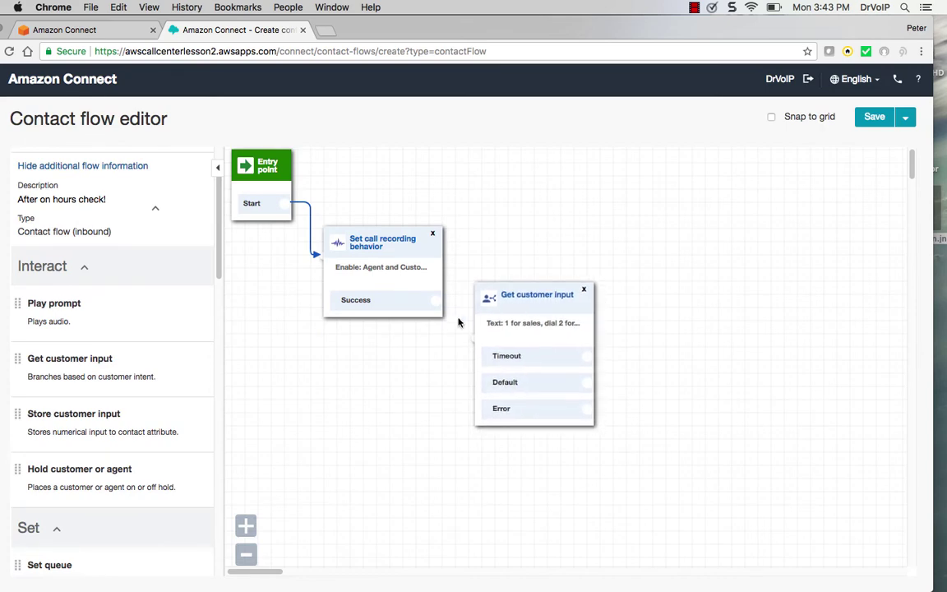
left_click_drag(436, 300, 463, 331)
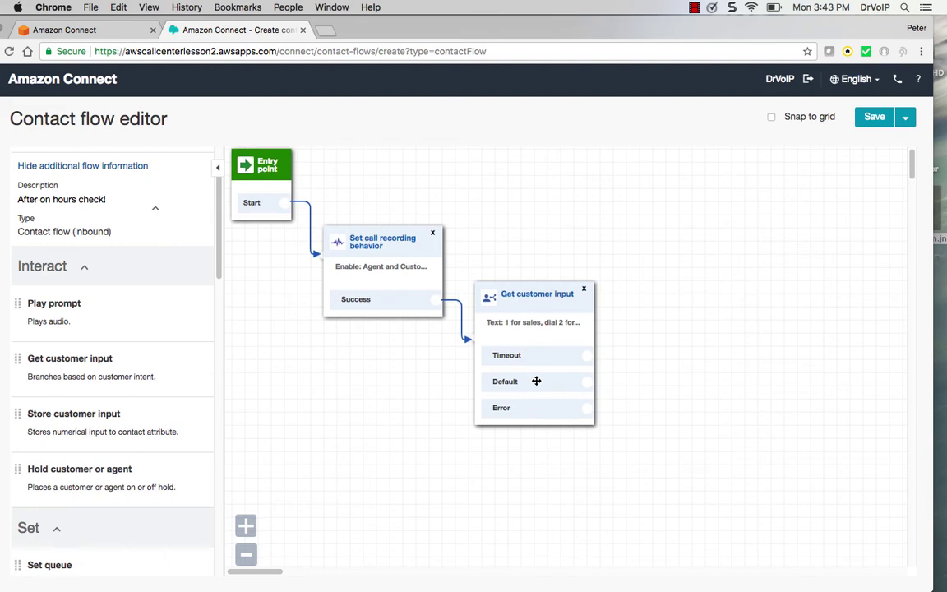
left_click(540, 301)
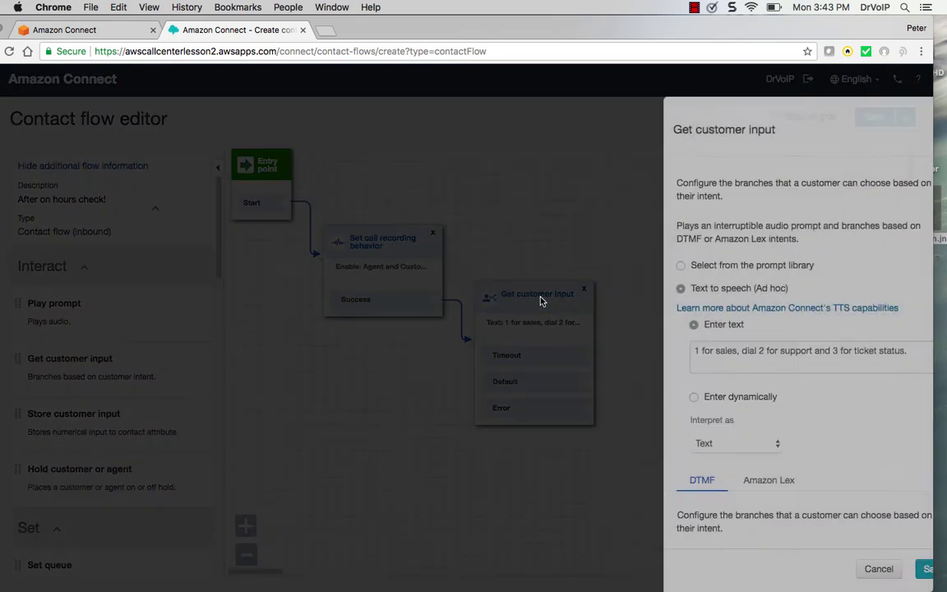
scroll(925, 469, "down", 1)
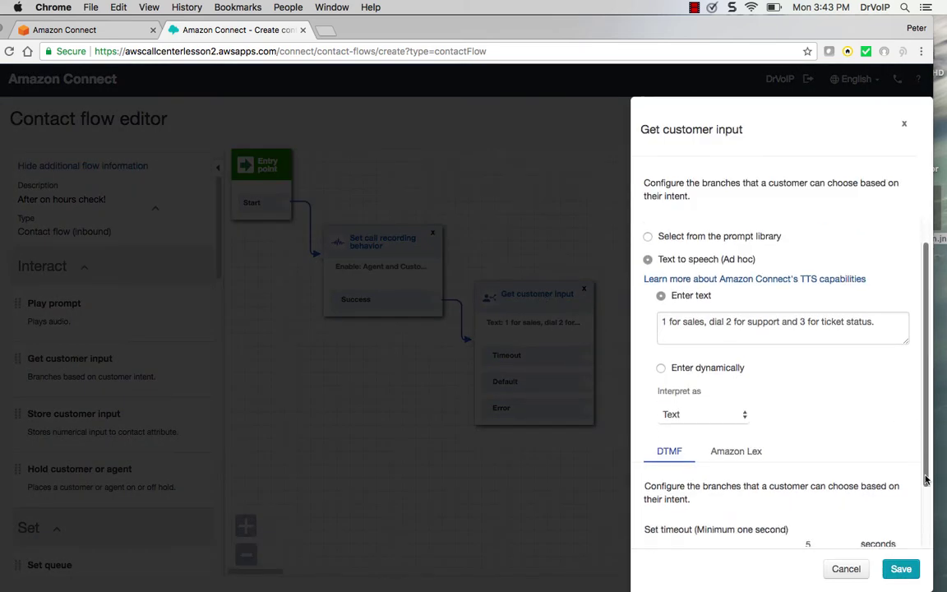
scroll(925, 468, "down", 3)
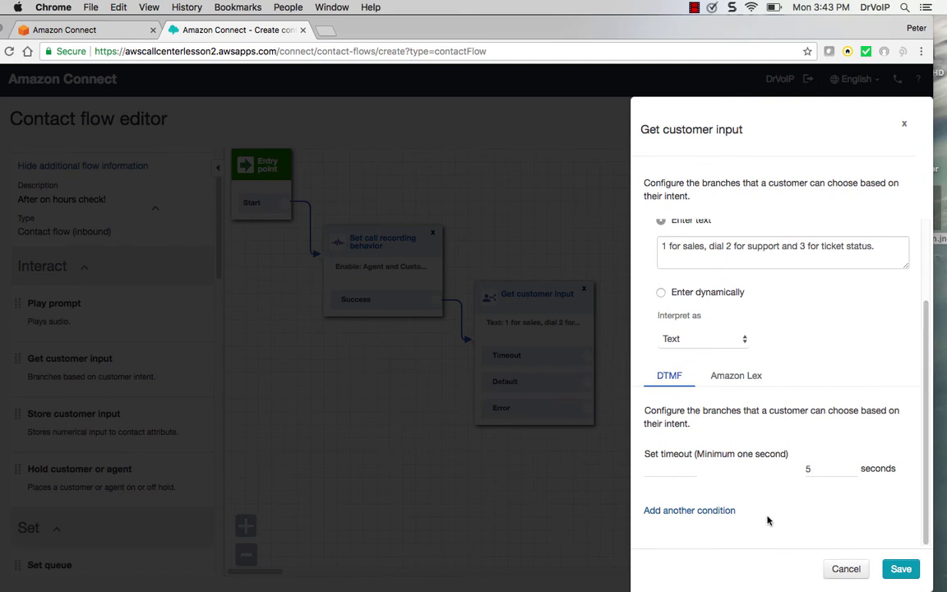
Add keypress conditions 1, 2 and 3, save, and reopen the block
left_click(700, 512)
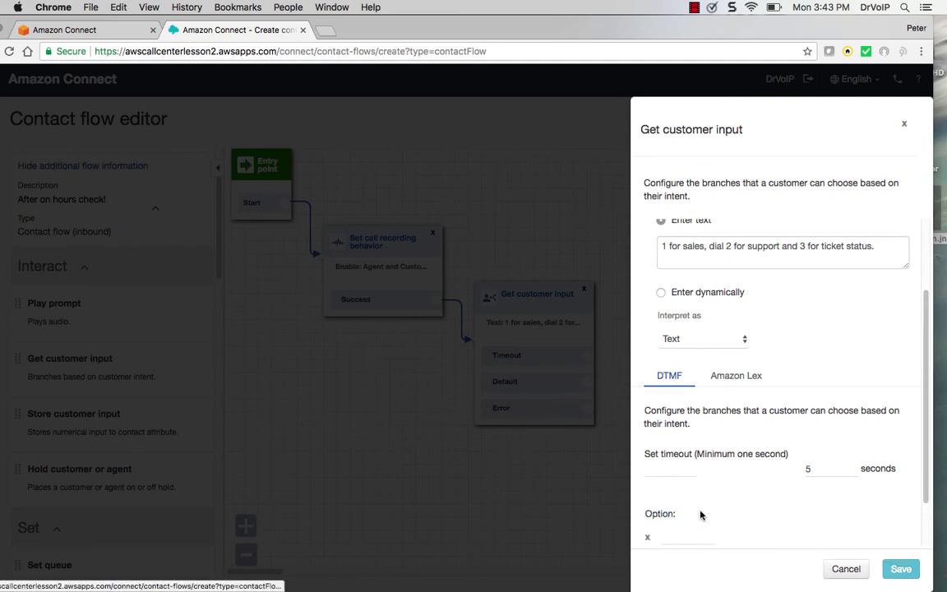
left_click(668, 535)
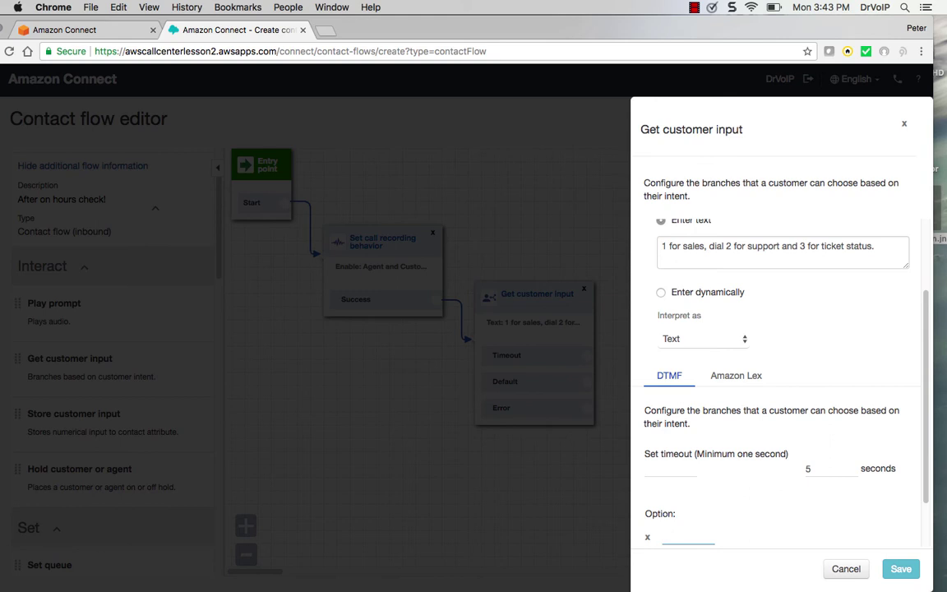
type("1")
left_click_drag(924, 492, 930, 545)
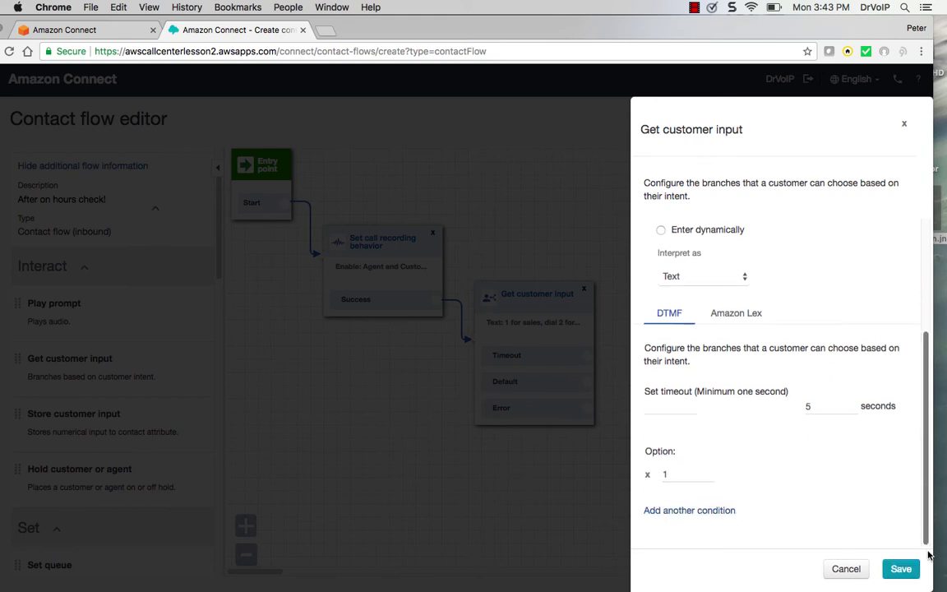
left_click(683, 510)
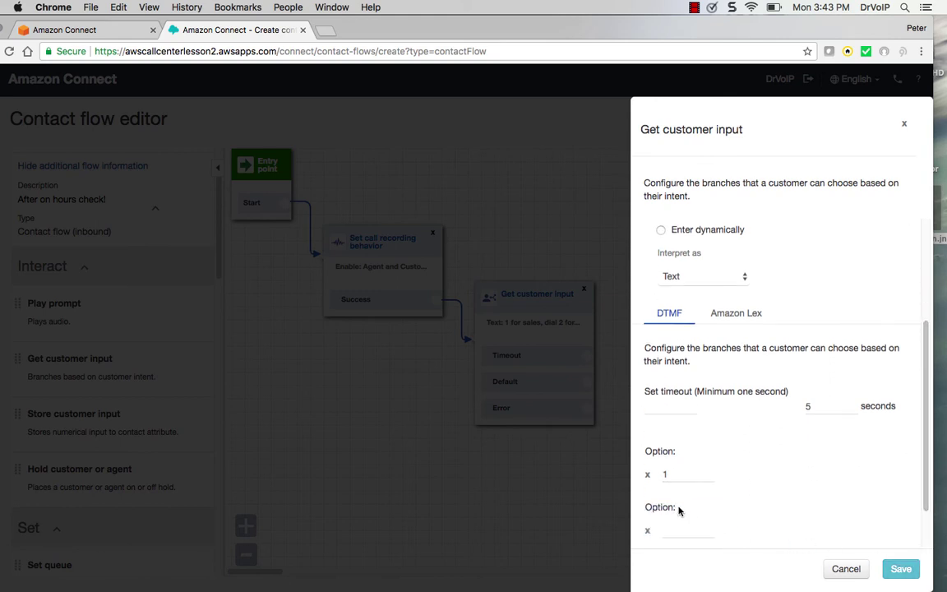
left_click(681, 525)
type("2")
left_click_drag(923, 486, 892, 552)
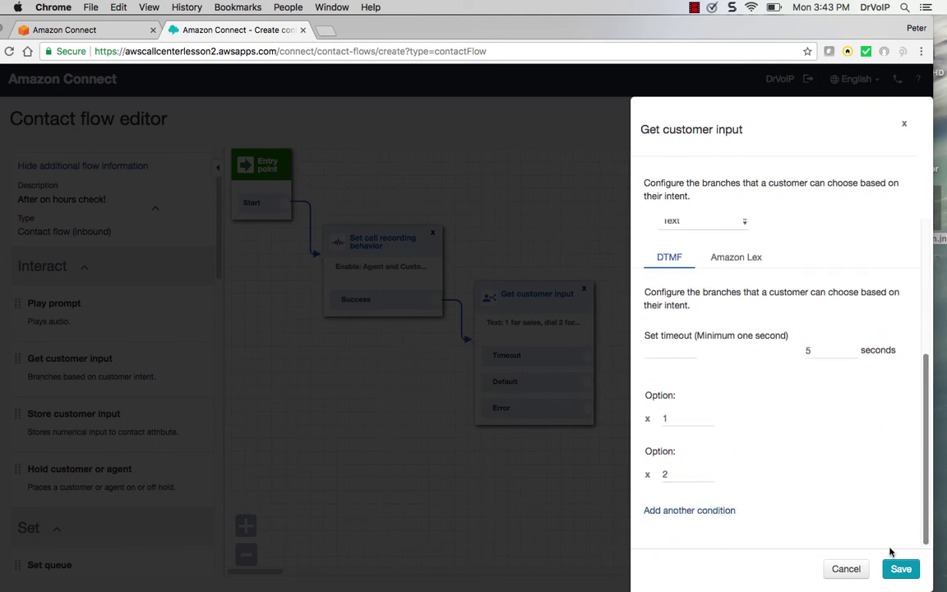
left_click(682, 511)
left_click(673, 526)
type("3")
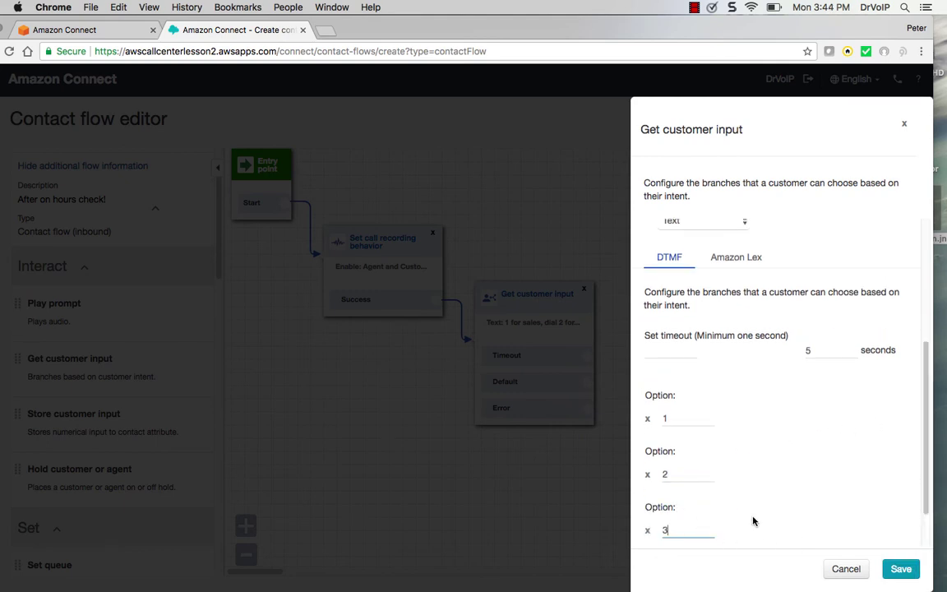
left_click(902, 569)
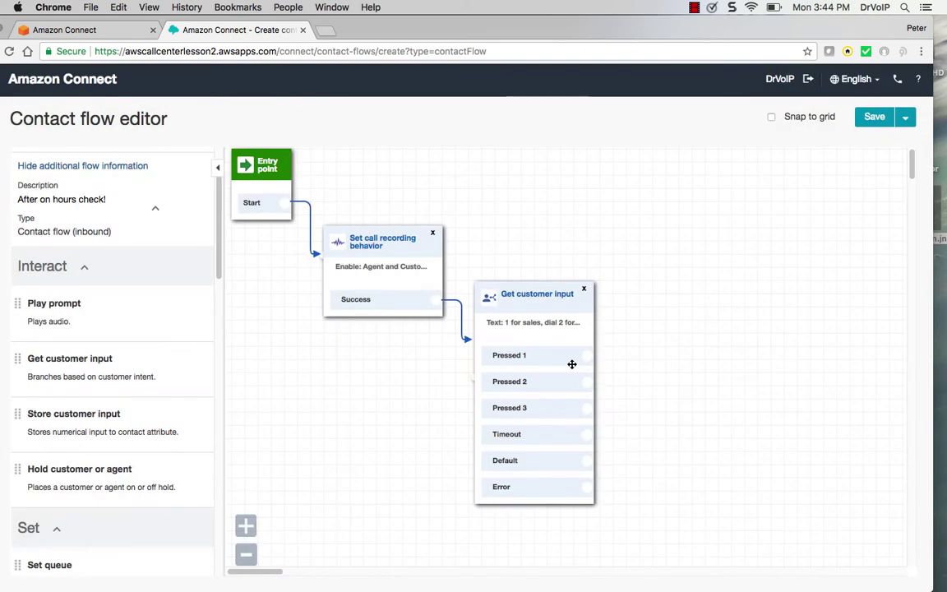
left_click(555, 297)
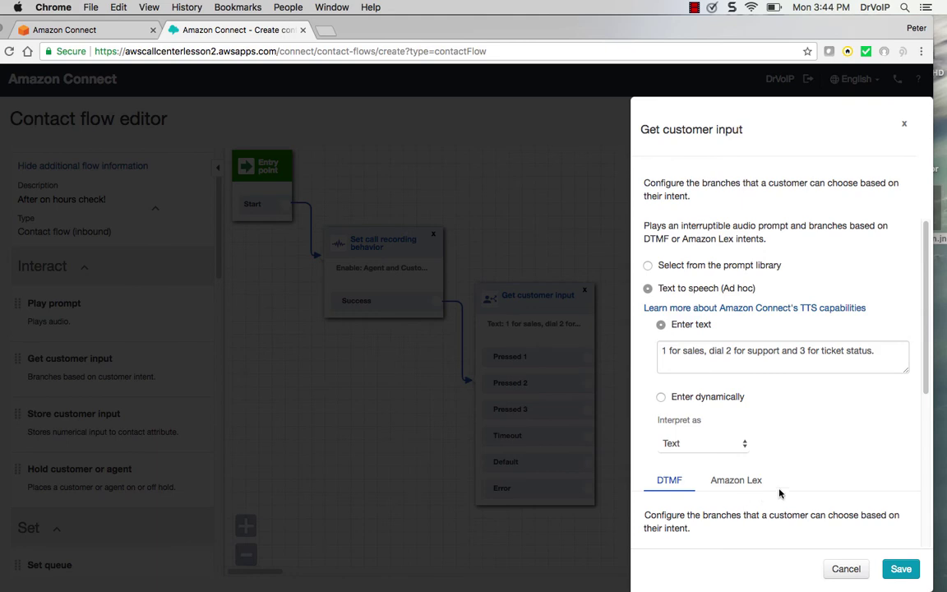
Close the Get customer input properties panel to return to the flow canvas
left_click(904, 127)
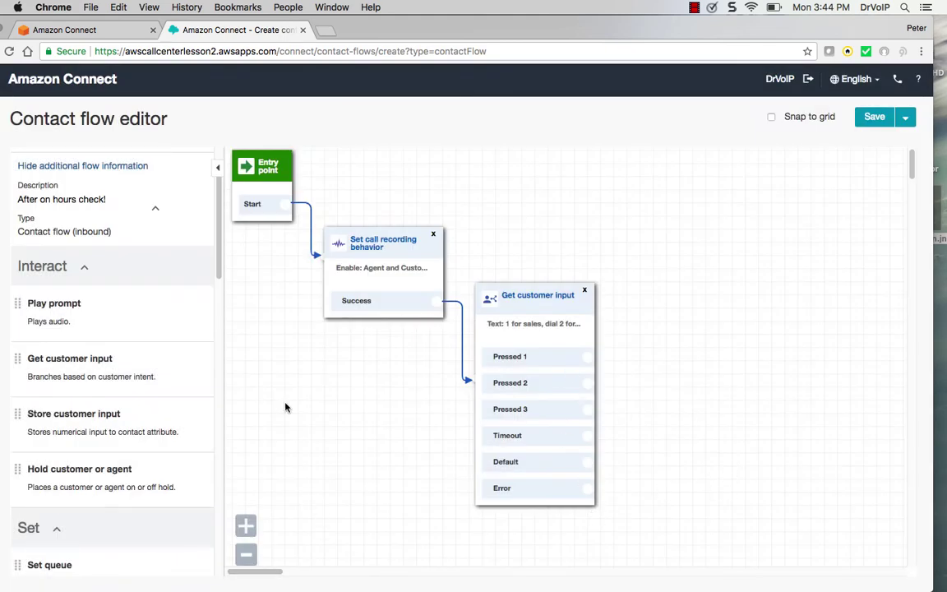
Add a Set queue block assigned to the Sales queue
left_click_drag(224, 279, 222, 344)
left_click_drag(137, 313, 635, 213)
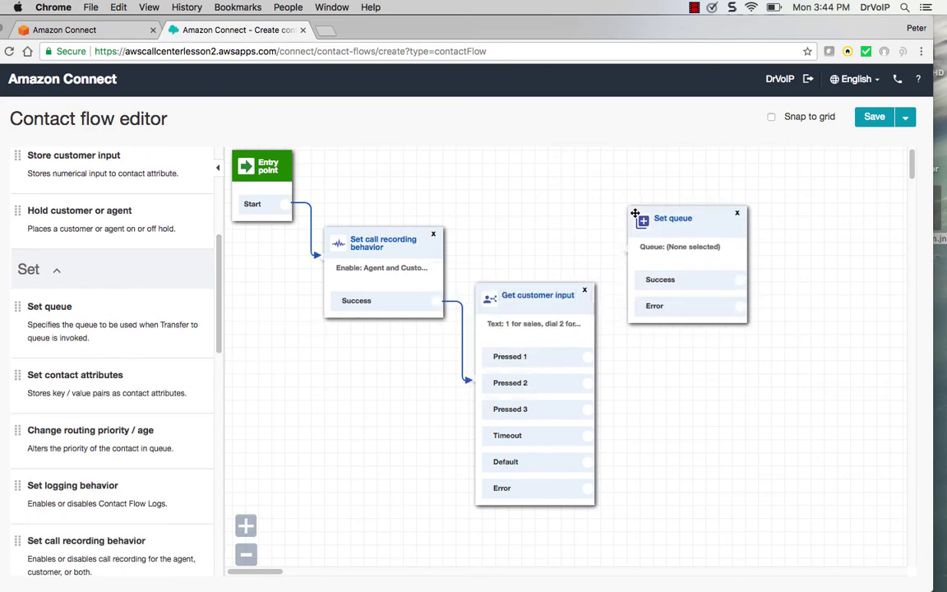
left_click(635, 214)
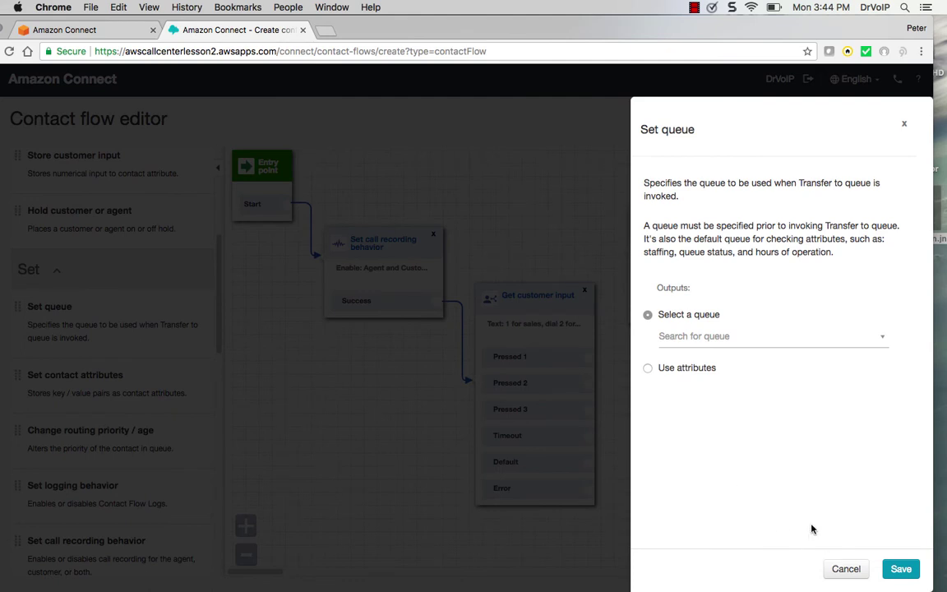
left_click(729, 337)
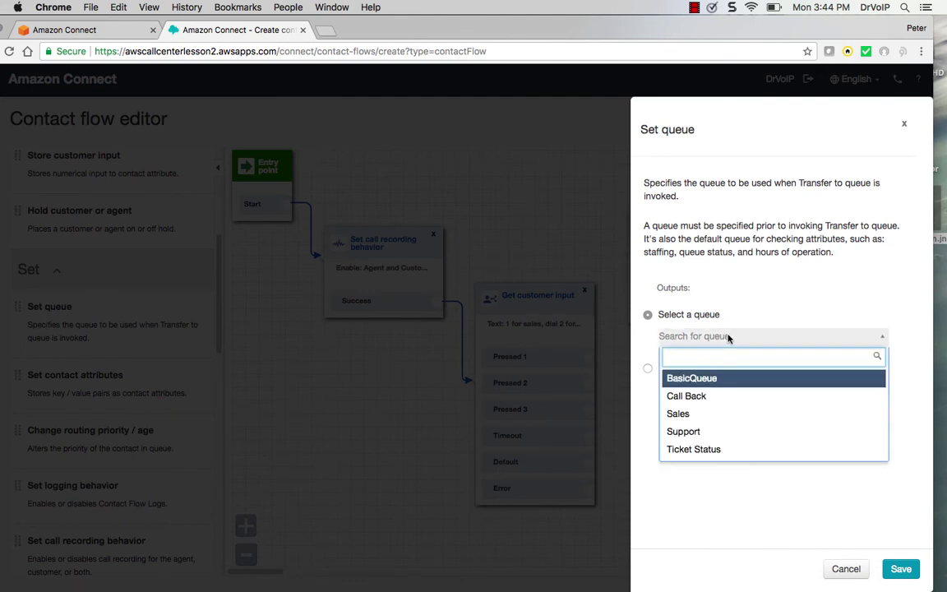
left_click(705, 422)
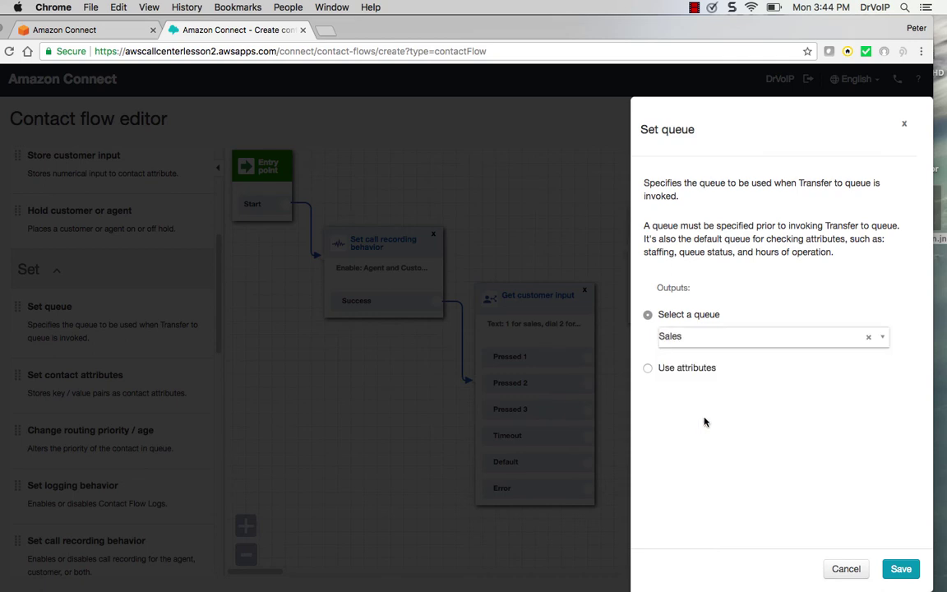
left_click(908, 571)
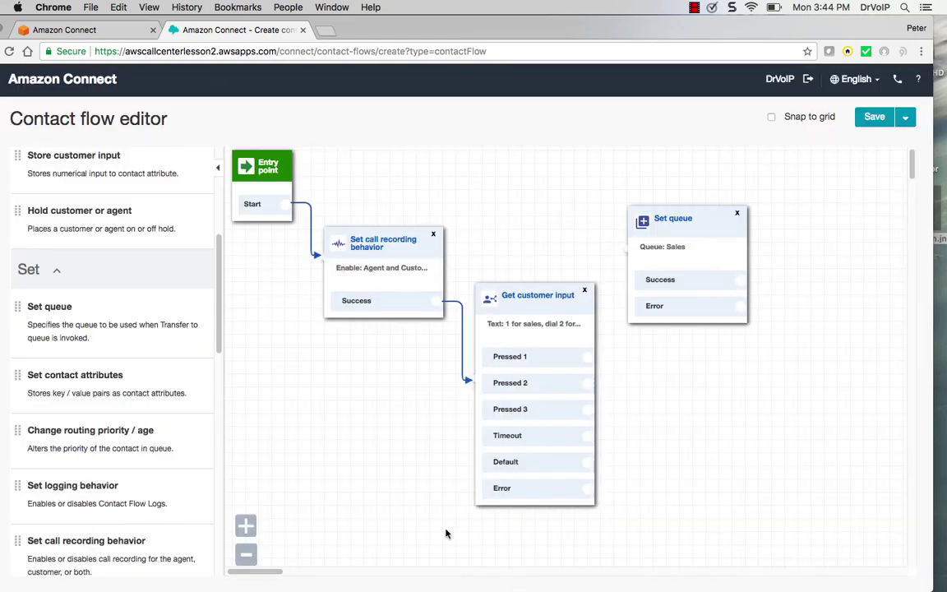
Add two more Set queue blocks and assign one to the Ticket Status queue
left_click_drag(116, 304, 705, 349)
left_click_drag(99, 306, 650, 503)
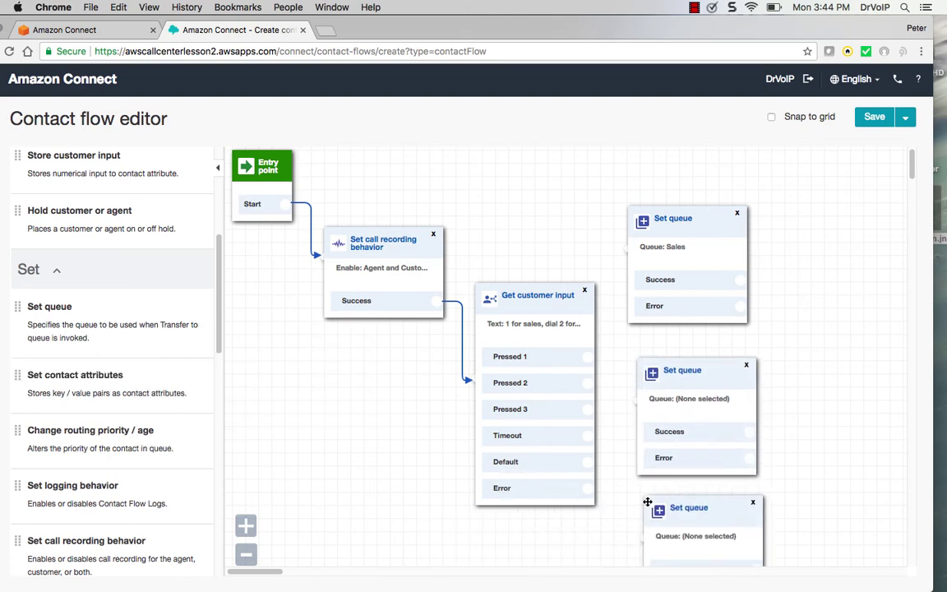
left_click(652, 503)
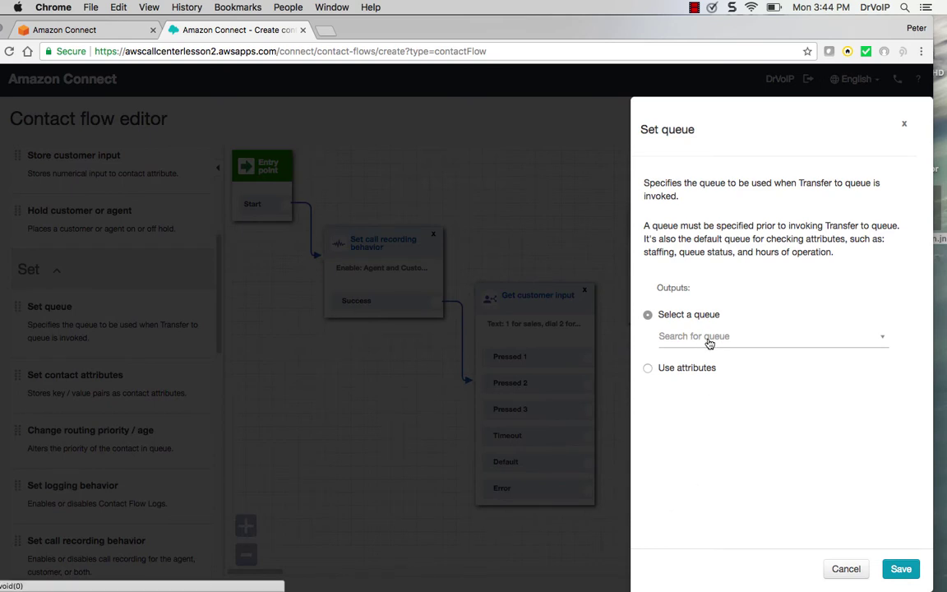
left_click(708, 337)
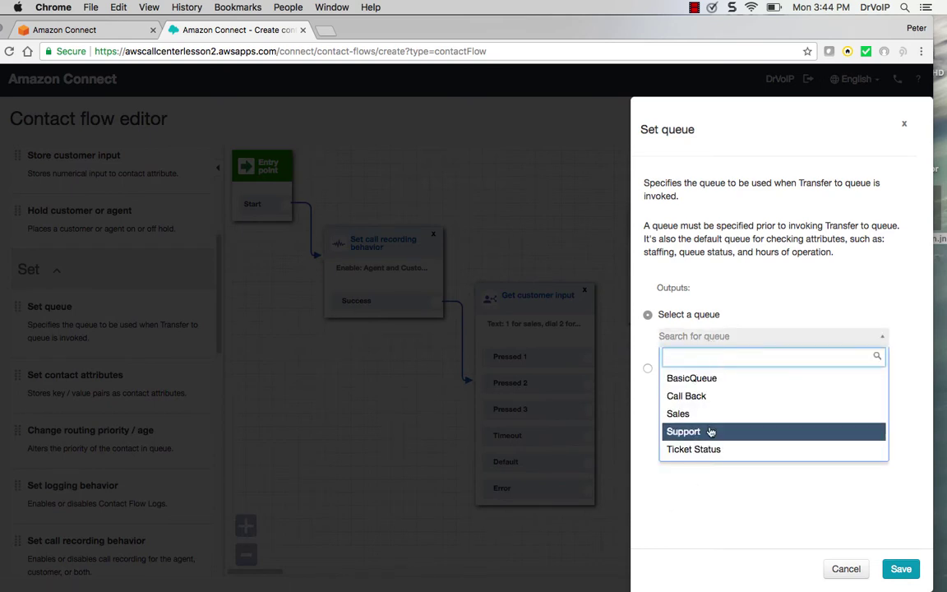
left_click(708, 449)
left_click(902, 570)
Assign the remaining Set queue block to Support and route Pressed 1 to Sales
left_click(709, 384)
left_click(691, 342)
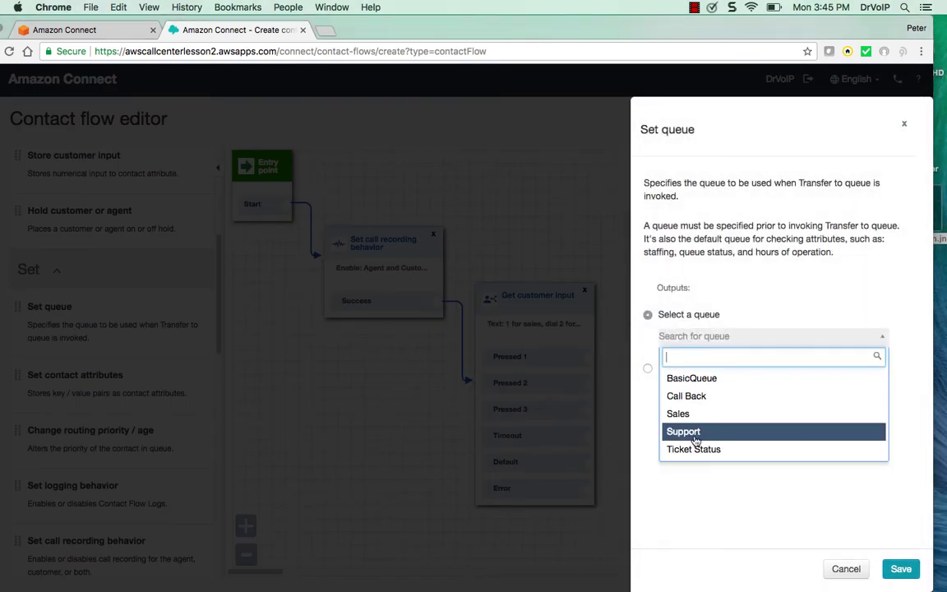
left_click(695, 434)
left_click(901, 569)
left_click_drag(586, 359, 658, 246)
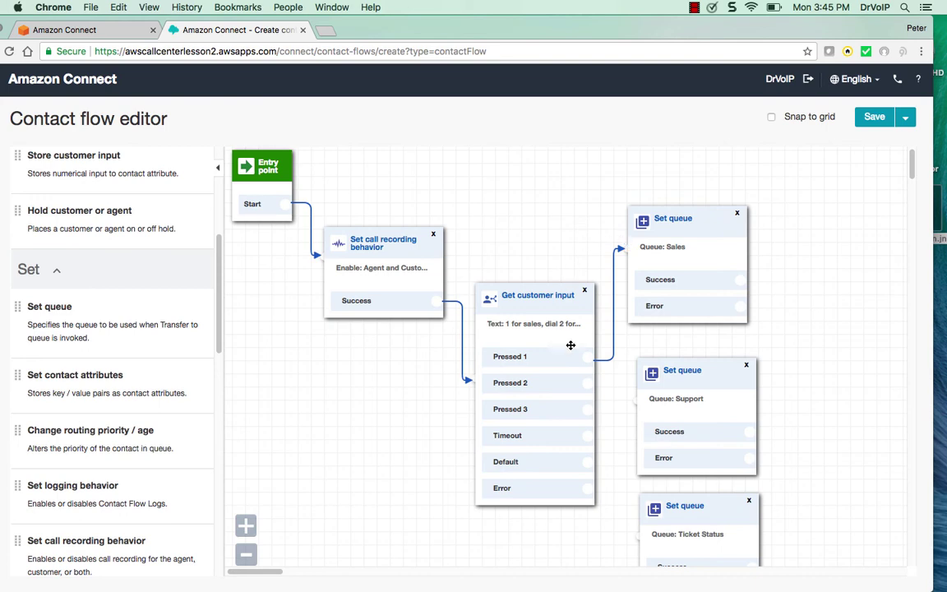
Route Pressed 2 to Support, delete the mistaken Pressed 3 link, and nudge Support up
left_click_drag(586, 383, 630, 503)
left_click(606, 412)
key("Delete")
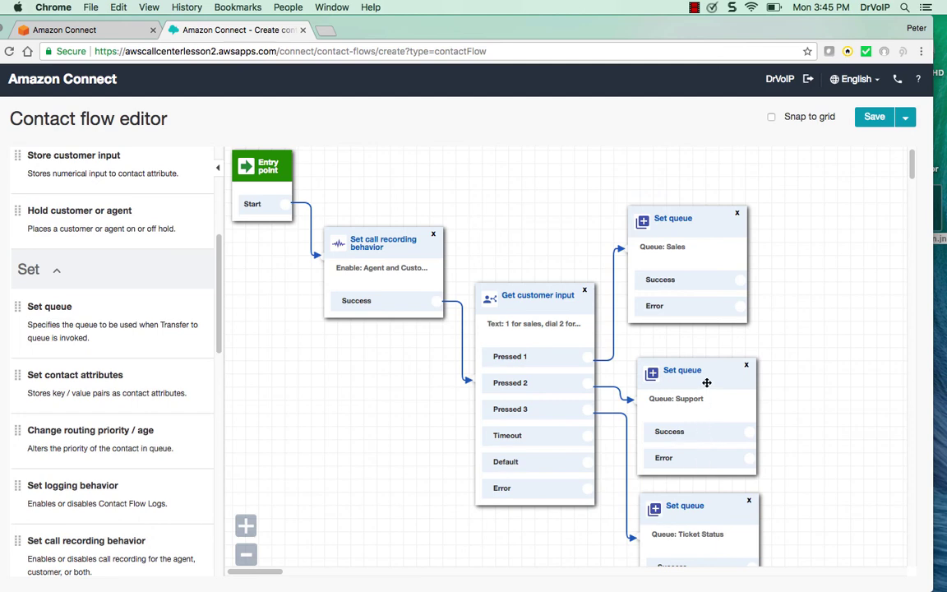
left_click_drag(706, 379, 705, 368)
Add a Transfer to queue block, remove it, and place a Transfer to flow block instead
scroll(576, 392, "right", 5)
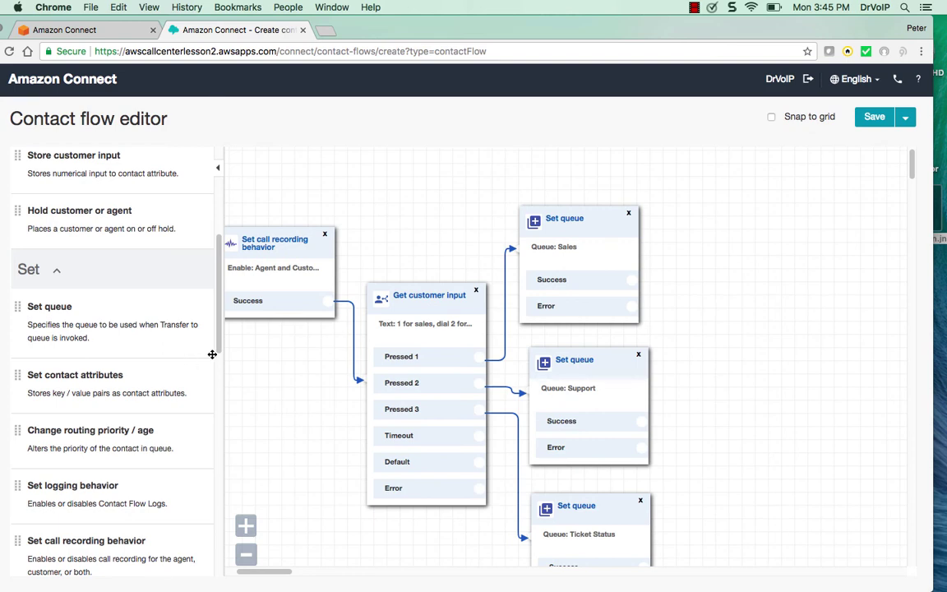
left_click_drag(218, 329, 209, 585)
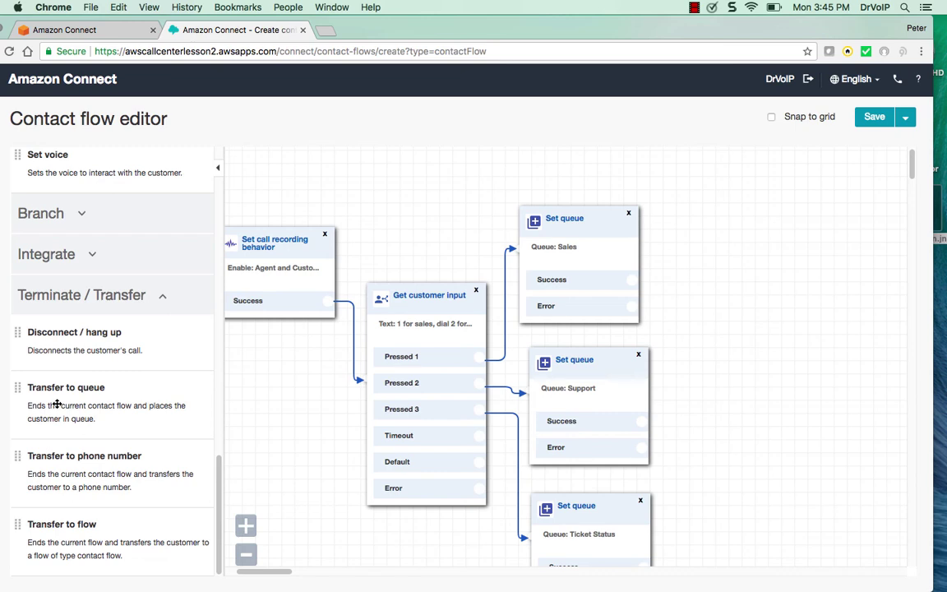
left_click_drag(56, 403, 752, 219)
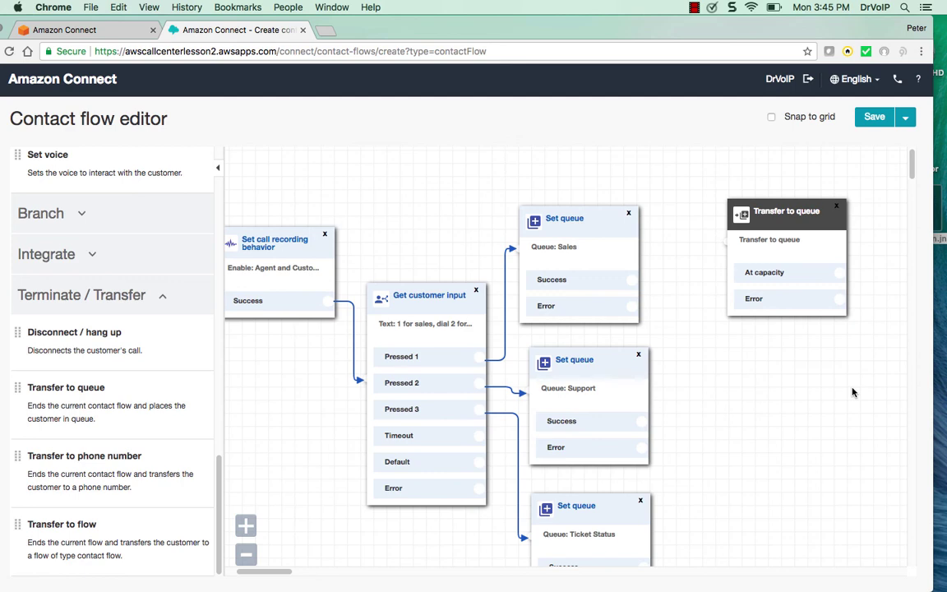
scroll(839, 206, "down", 1)
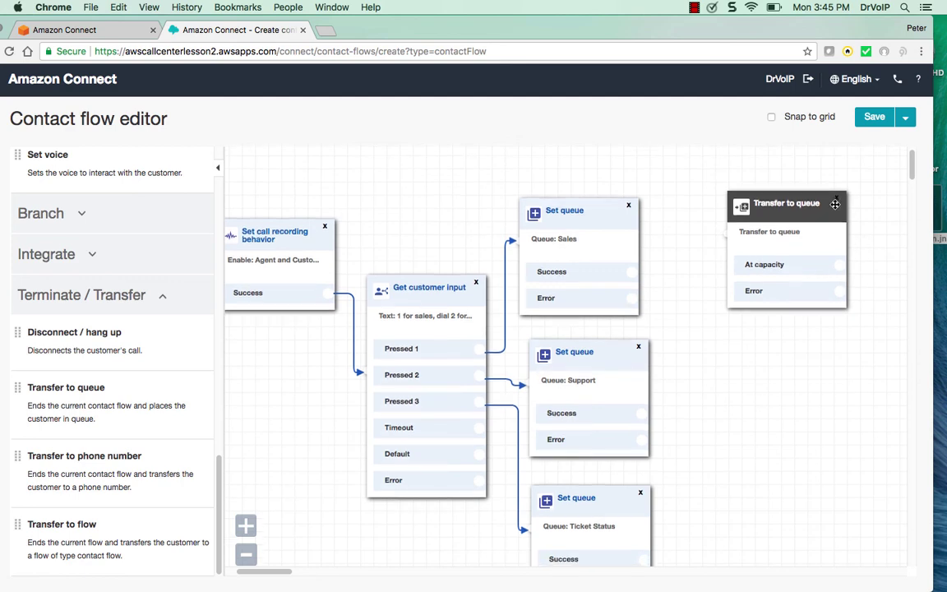
left_click(838, 202)
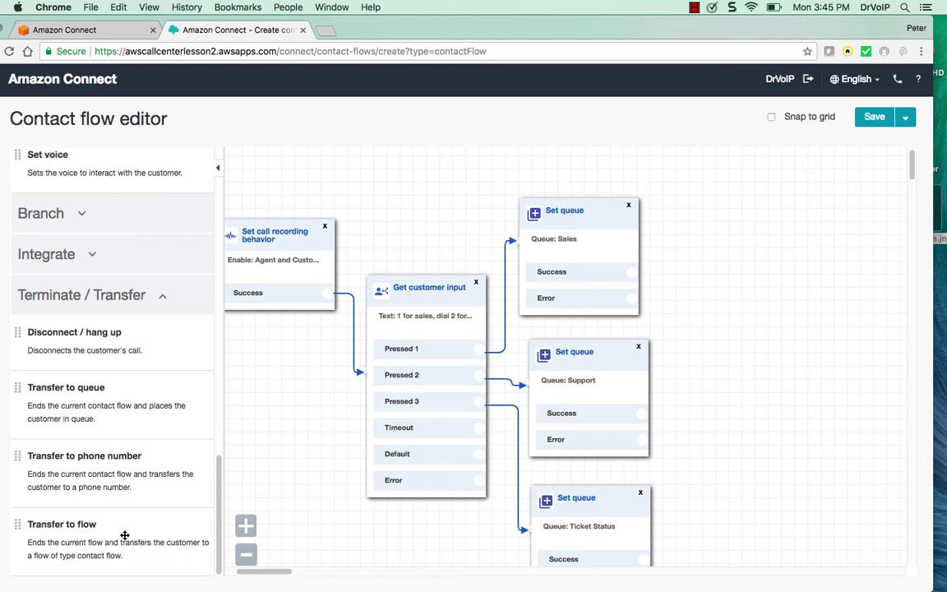
left_click_drag(124, 535, 722, 211)
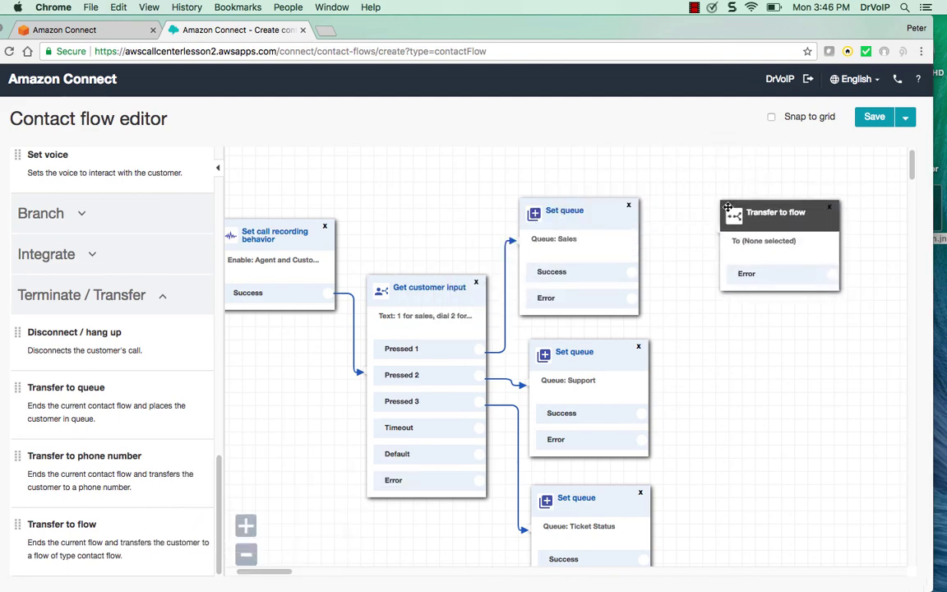
Connect the Sales, Support and Ticket Status Success outputs to Transfer to flow
left_click(727, 215)
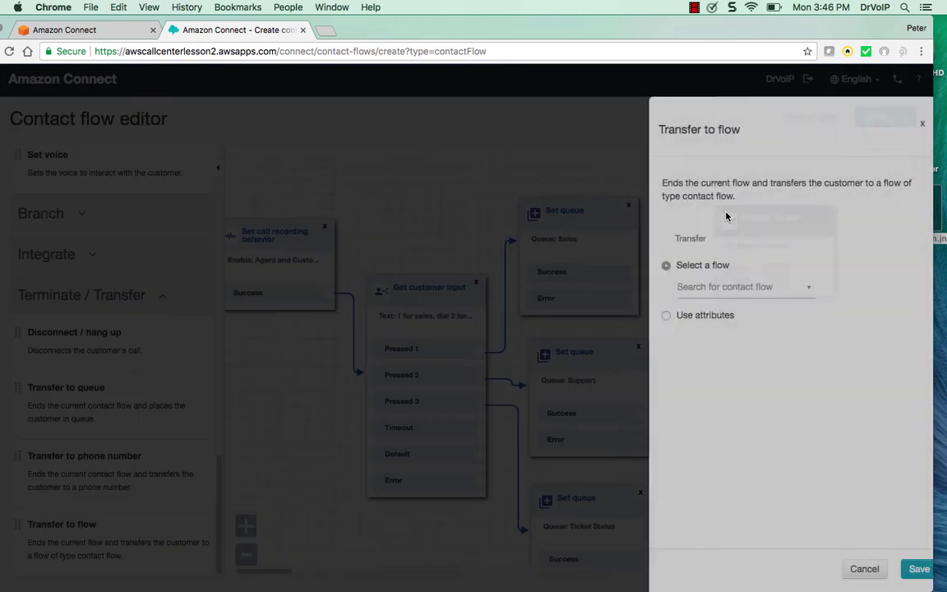
left_click(851, 570)
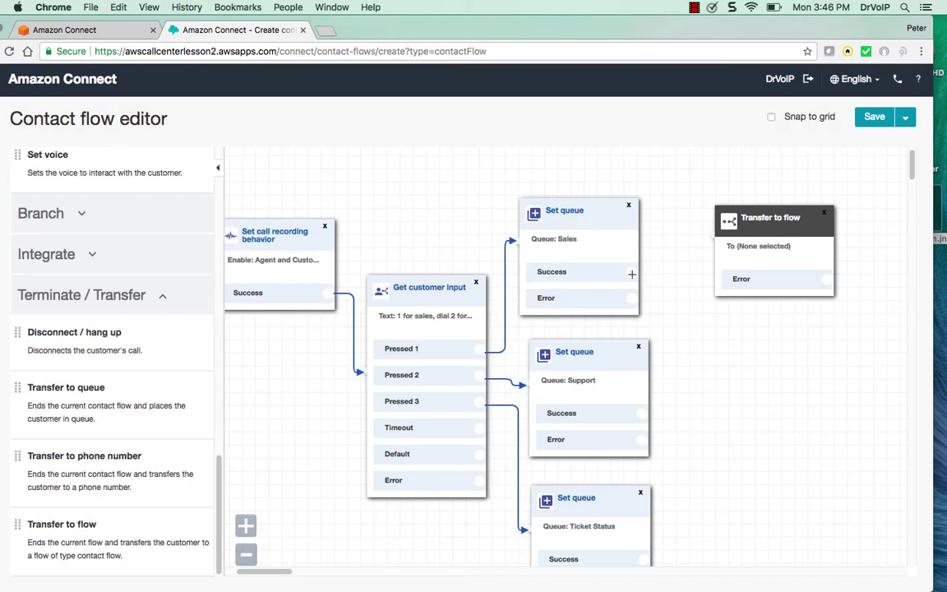
left_click_drag(632, 272, 699, 238)
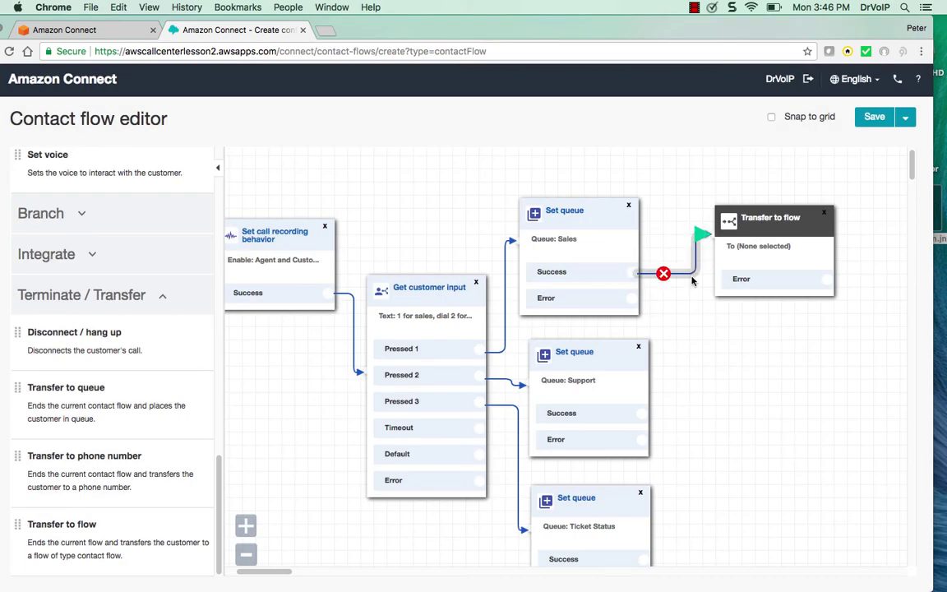
left_click_drag(642, 413, 699, 238)
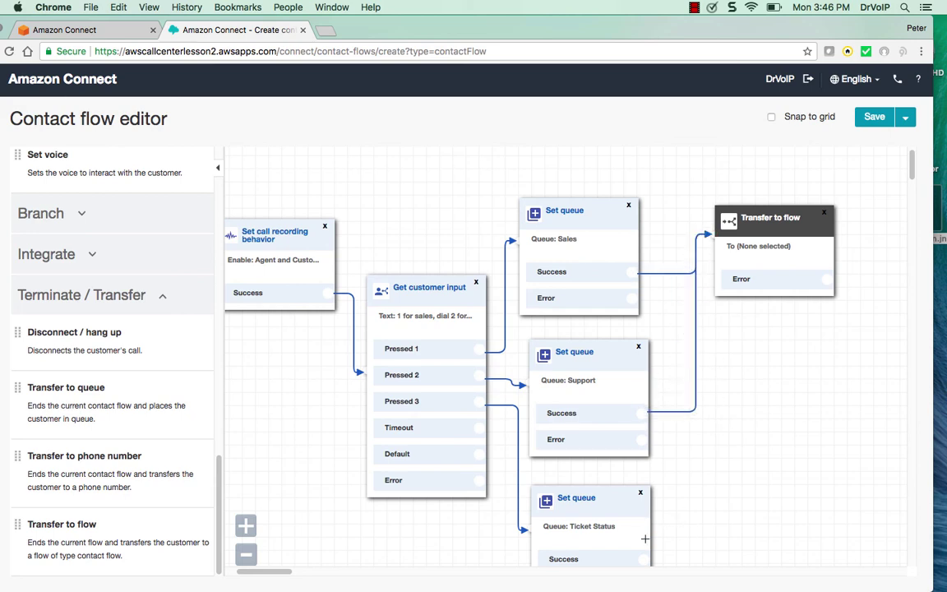
left_click_drag(644, 560, 701, 236)
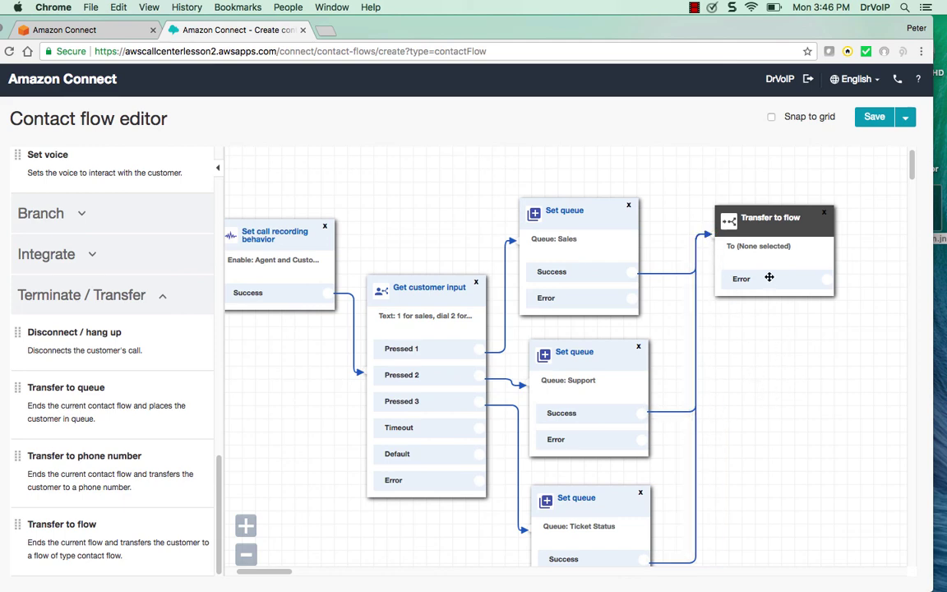
Set the Transfer to flow block to the Sample queue customer flow and save it
left_click(766, 224)
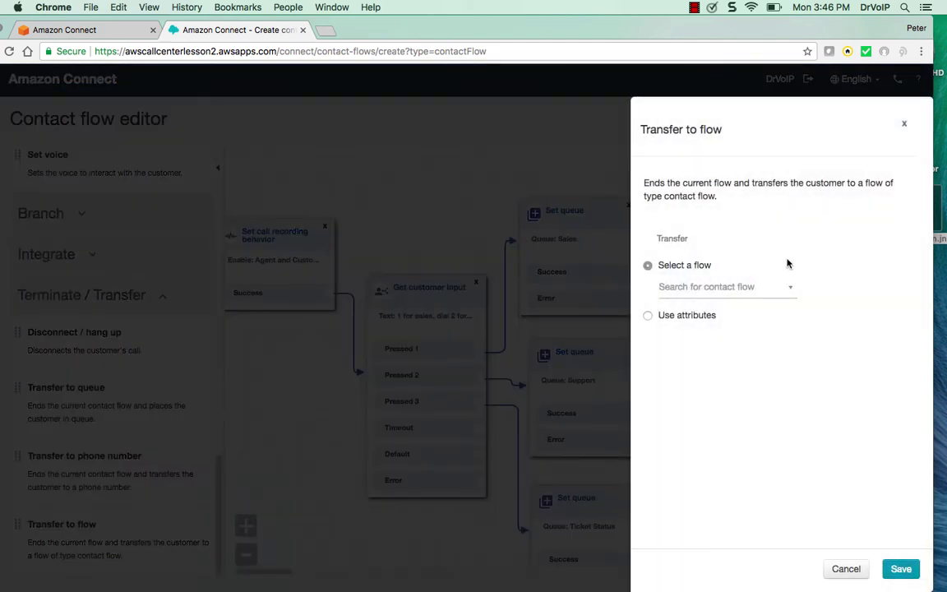
left_click(788, 288)
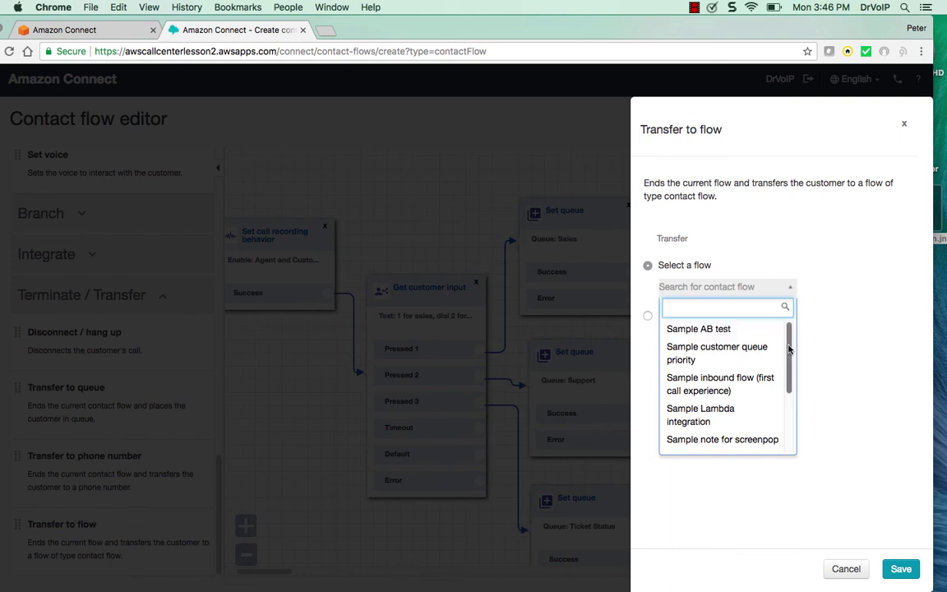
left_click_drag(787, 350, 797, 412)
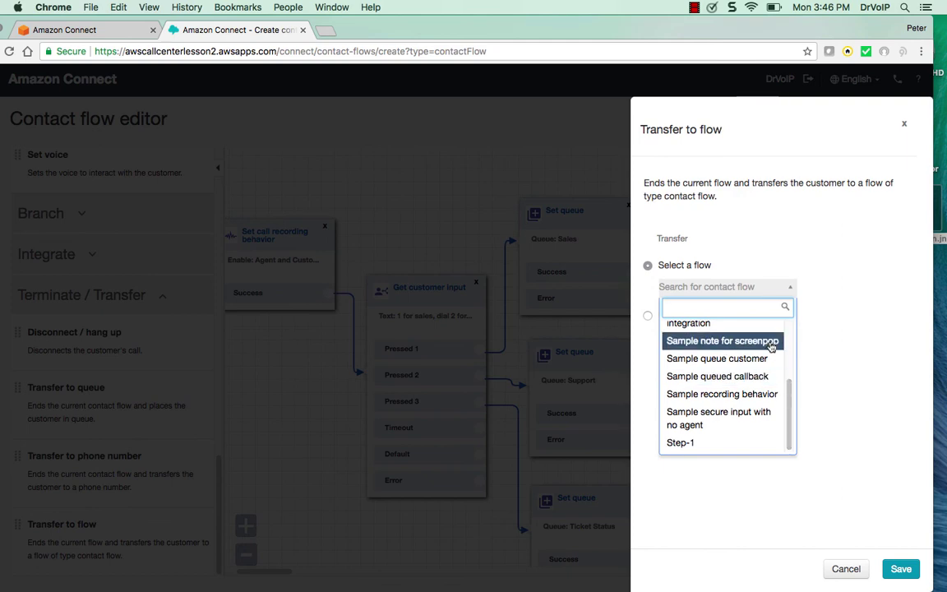
left_click(754, 362)
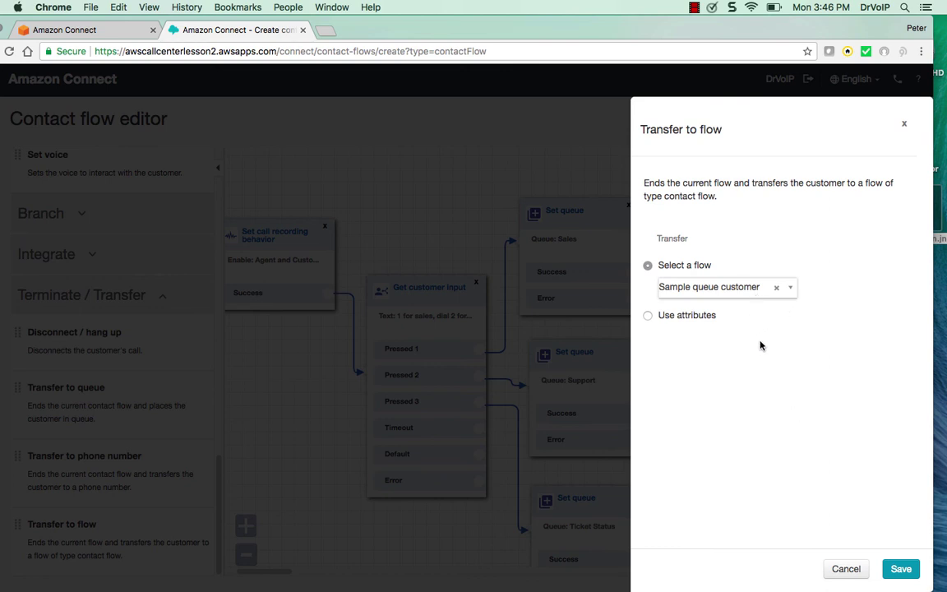
left_click(901, 569)
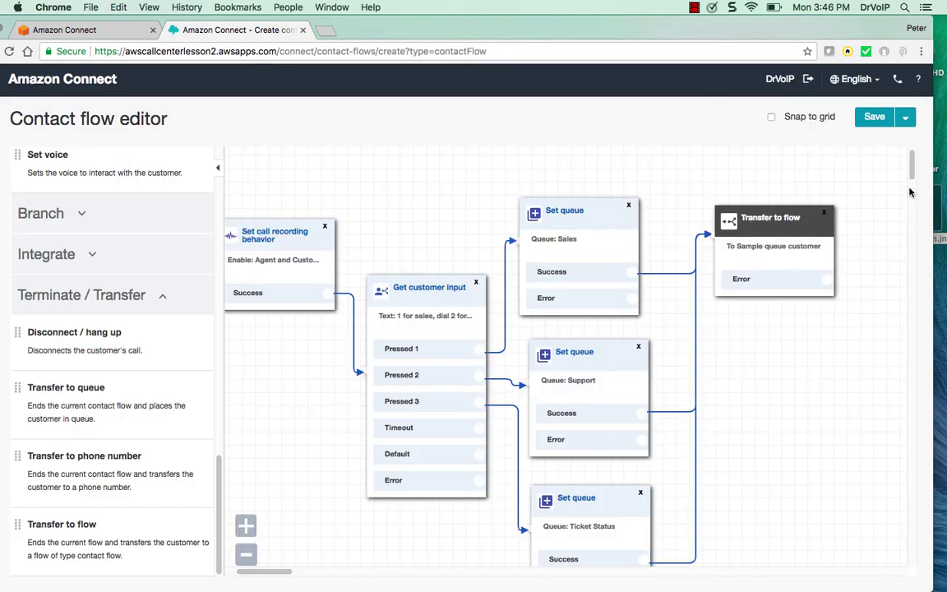
left_click_drag(911, 170, 911, 181)
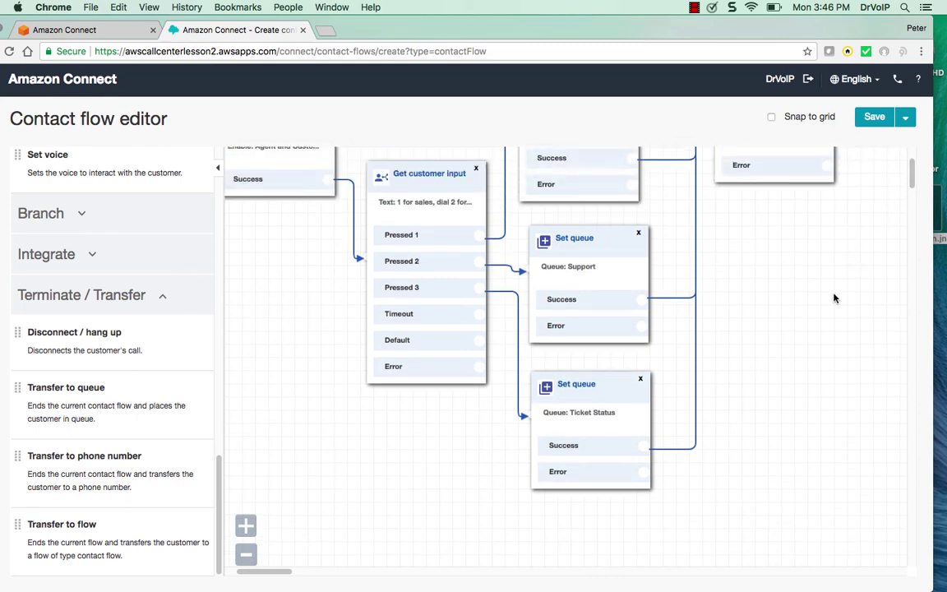
Place a Disconnect / hang up block to the right of the queue blocks
mouse_move(218, 486)
left_mouse_down()
mouse_move(218, 466)
mouse_move(219, 503)
left_mouse_up()
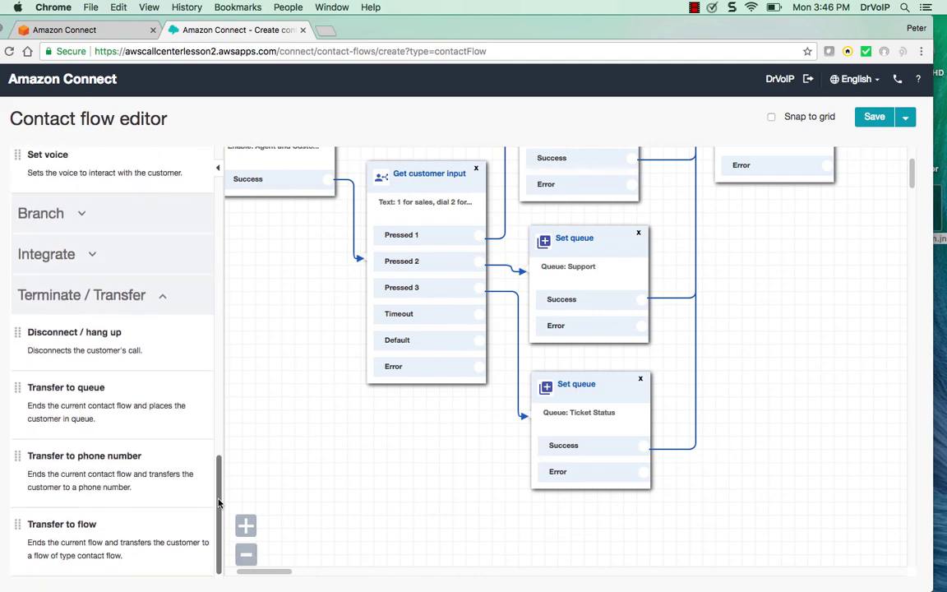
left_click(160, 293)
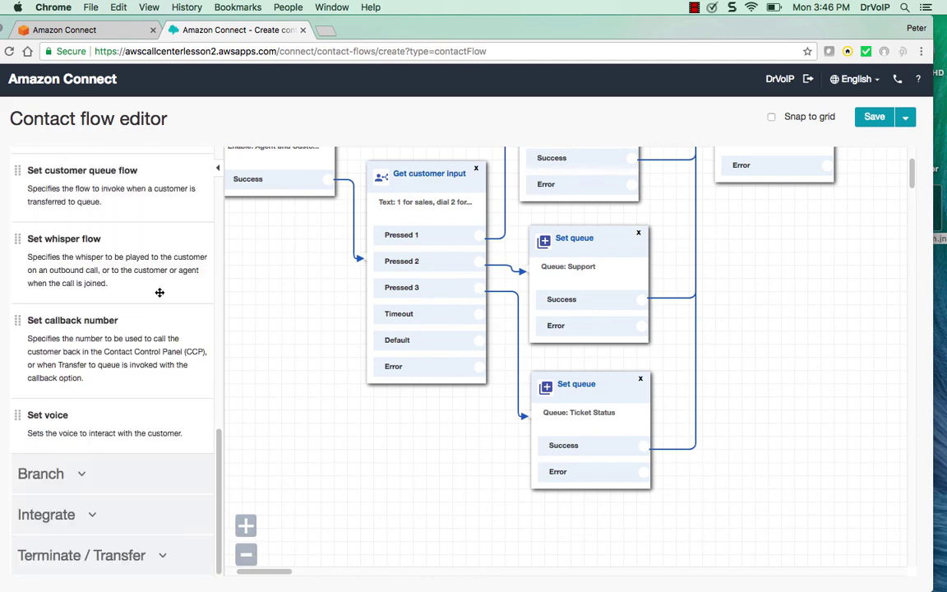
left_click(175, 557)
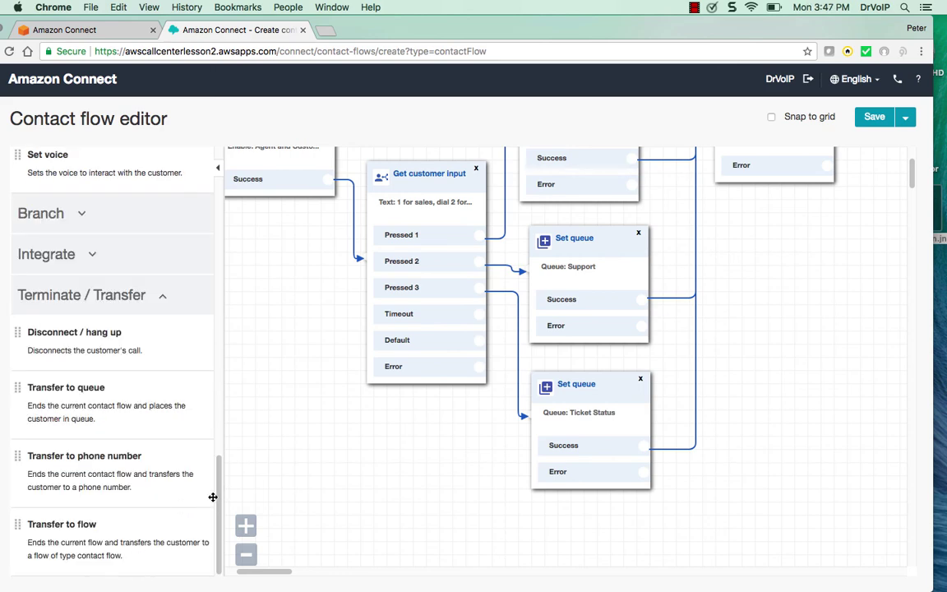
left_click_drag(127, 343, 772, 326)
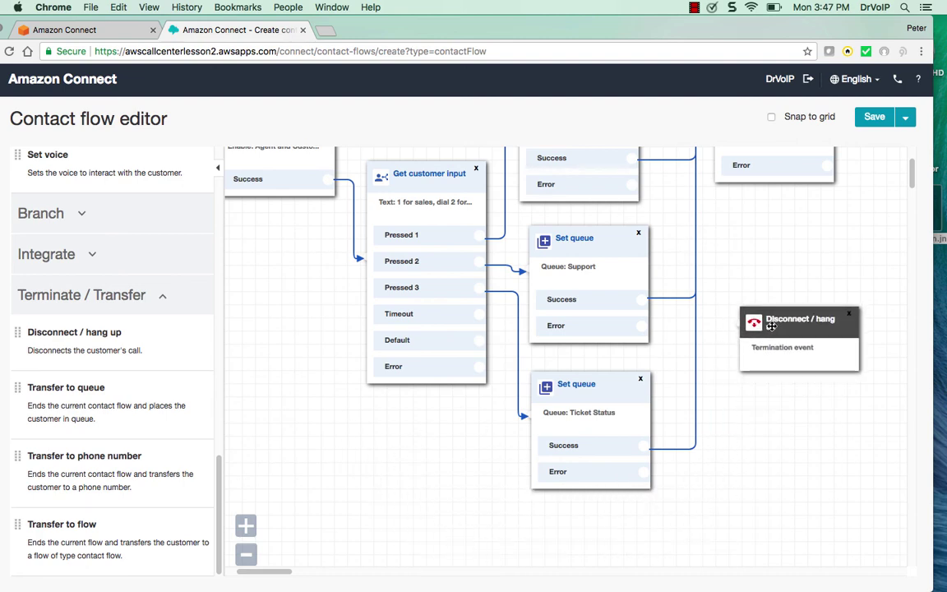
Wire the Ticket Status, Support, Sales and Get customer input Error outputs to Disconnect / hang up
left_click(772, 326)
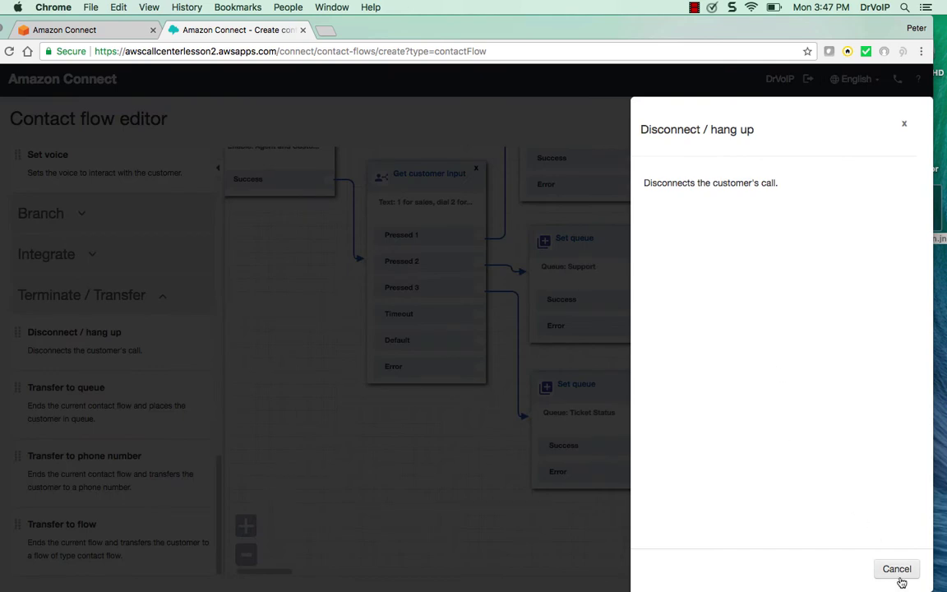
left_click(896, 567)
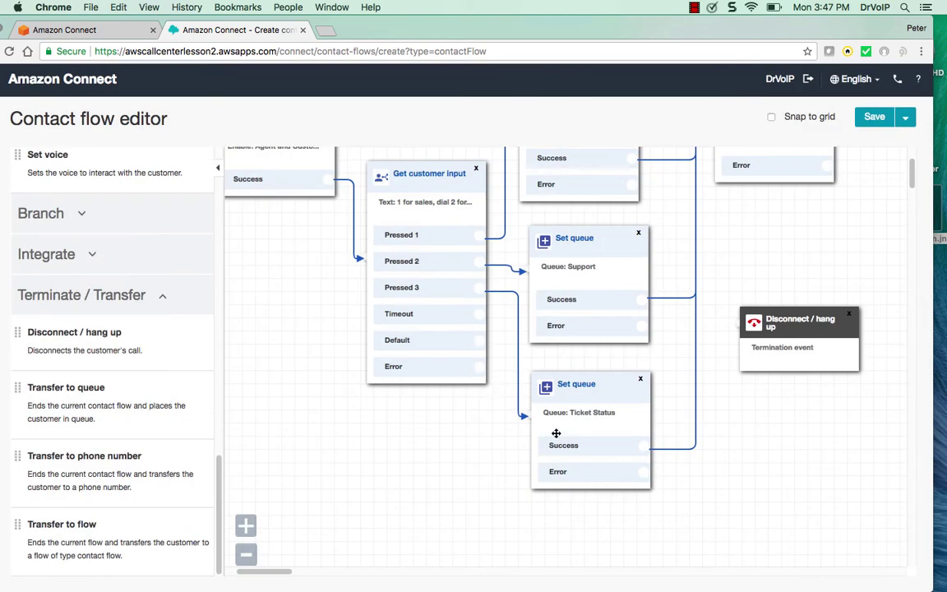
left_click_drag(646, 472, 789, 365)
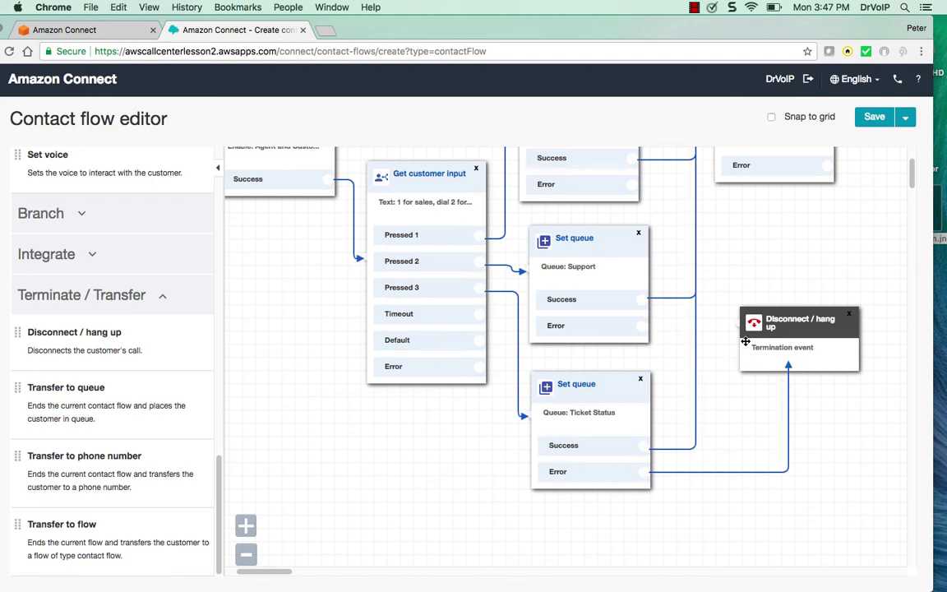
left_click_drag(645, 327, 742, 323)
left_click_drag(789, 365, 731, 339)
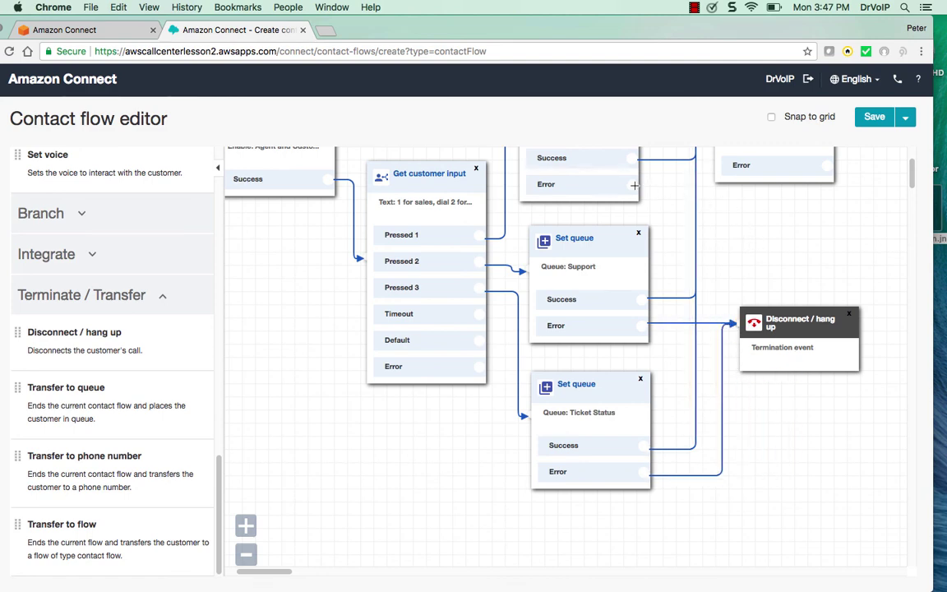
left_click_drag(632, 184, 744, 321)
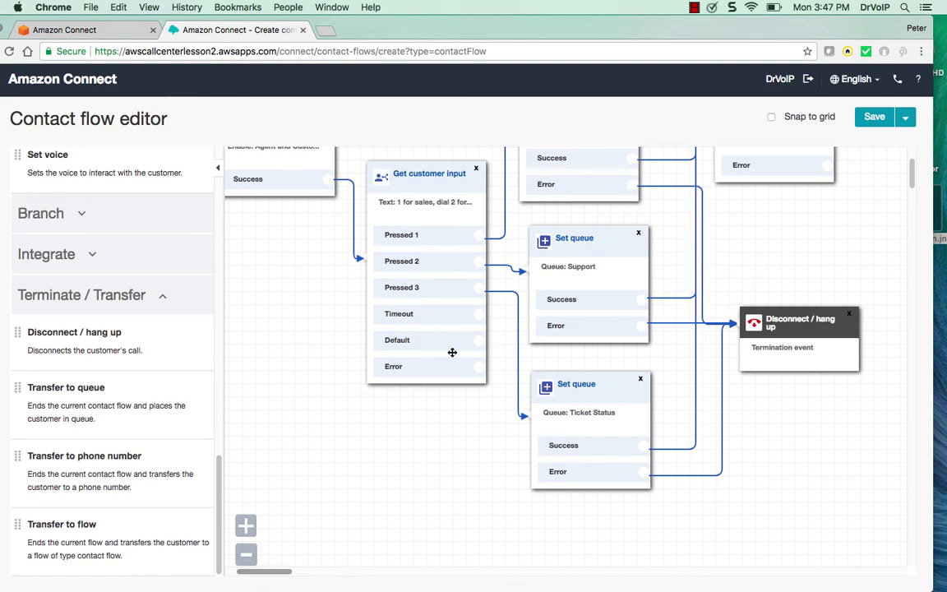
left_click_drag(476, 368, 739, 334)
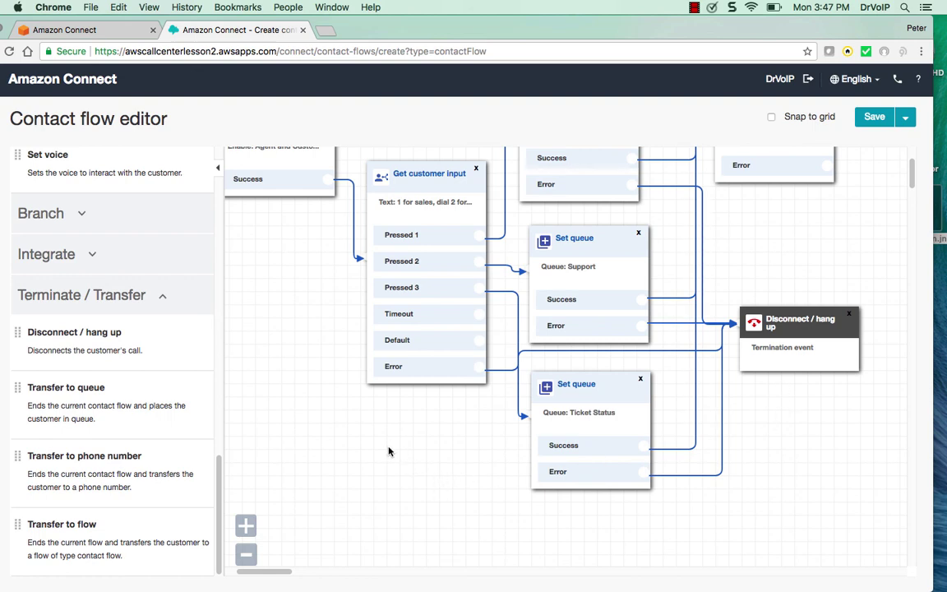
scroll(436, 366, "down", 1)
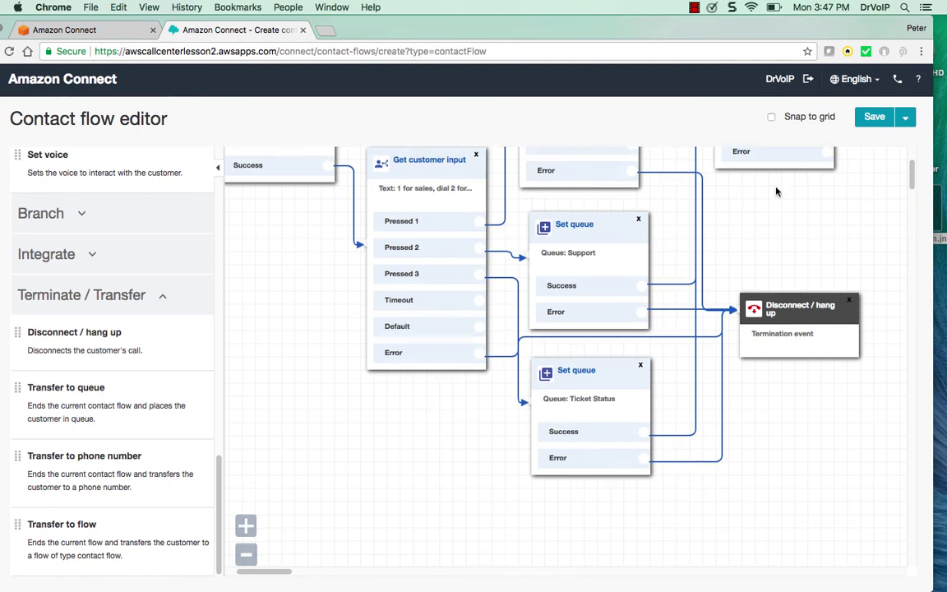
Route the Default and Timeout outcomes to the Sales queue block
scroll(793, 205, "up", 5)
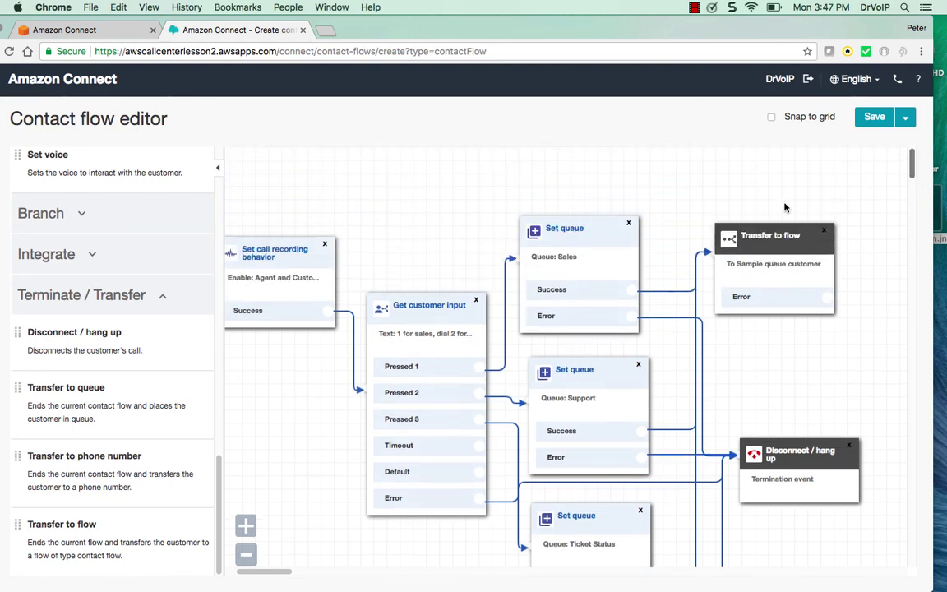
left_click_drag(477, 474, 510, 259)
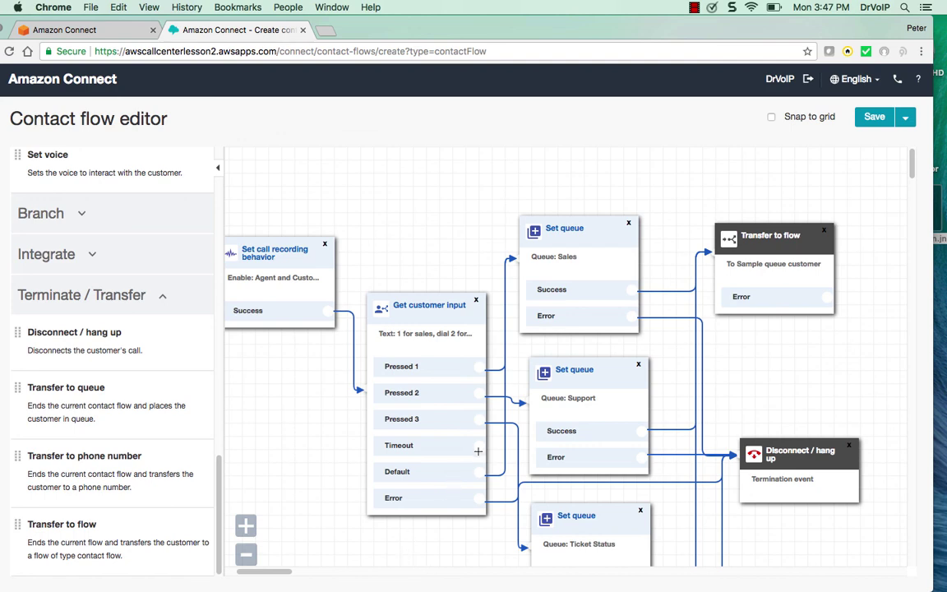
left_click_drag(477, 445, 512, 258)
Send Transfer to flow errors to Disconnect, tidy block positions, and save the flow
scroll(911, 175, "down", 3)
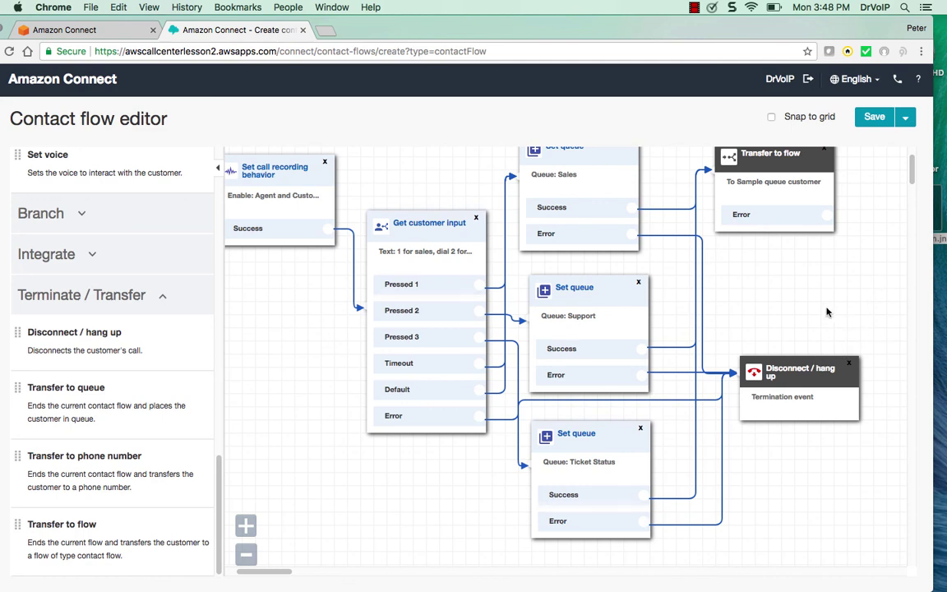
left_click_drag(828, 214, 742, 370)
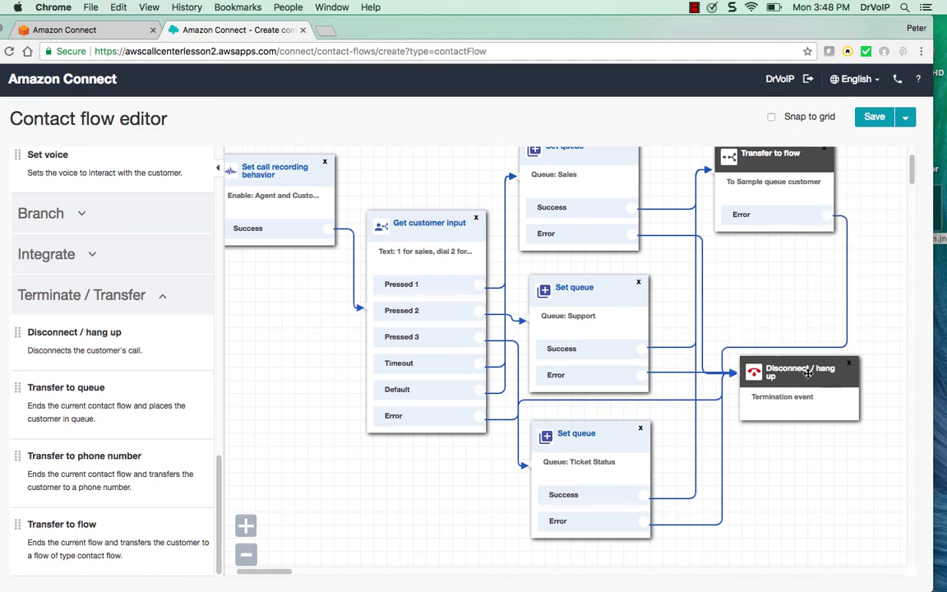
left_click_drag(810, 372, 829, 388)
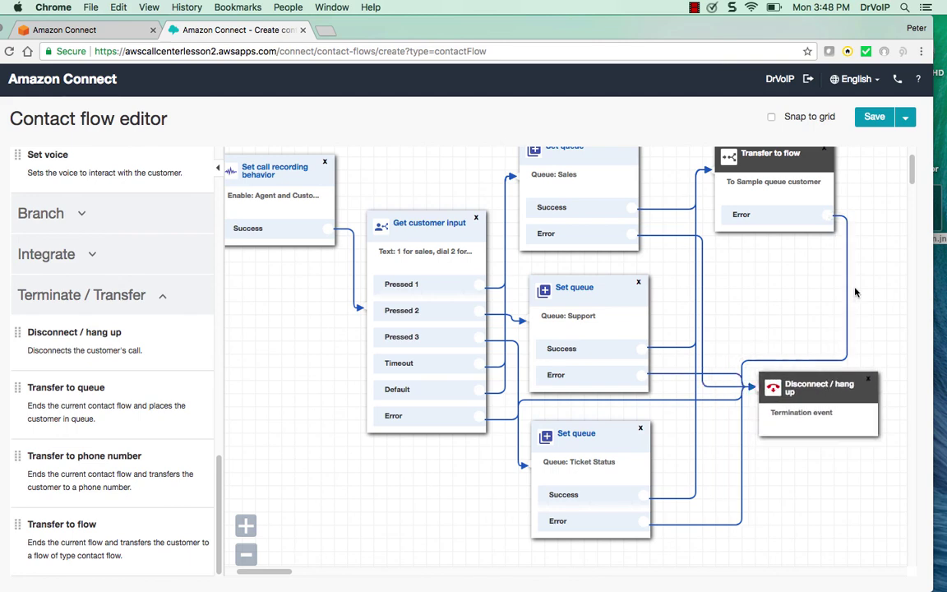
left_click_drag(911, 175, 911, 163)
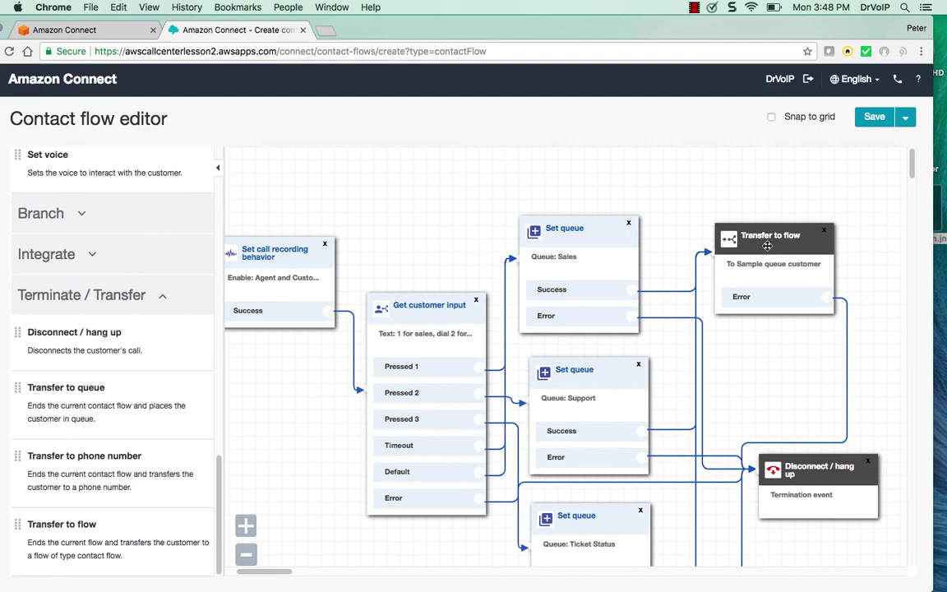
left_click_drag(767, 246, 777, 243)
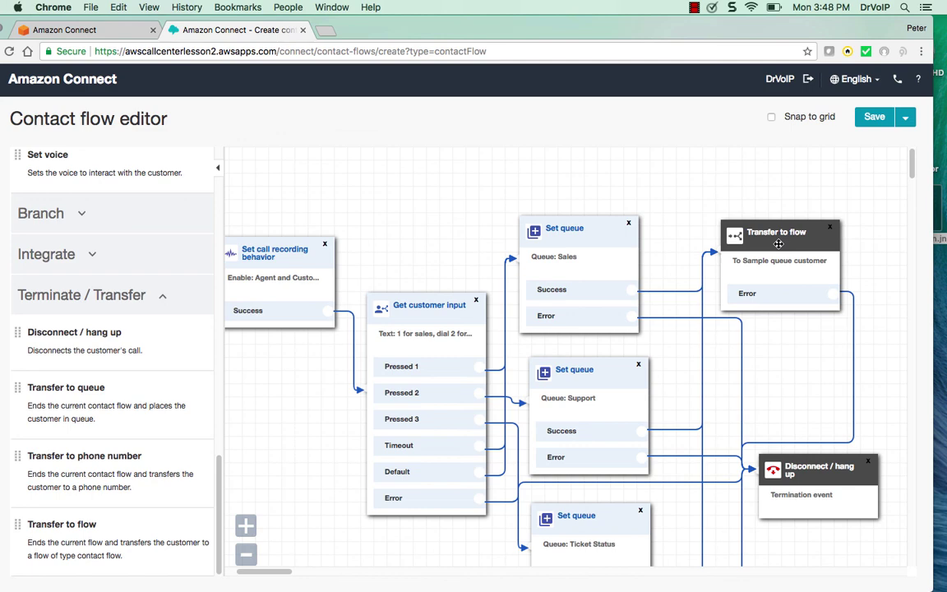
left_click(874, 118)
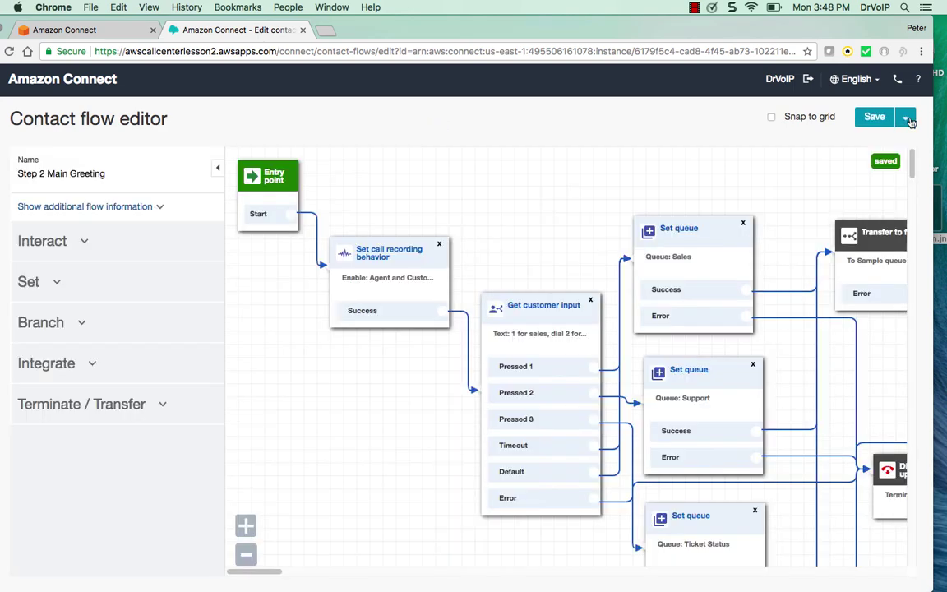
Save and publish the Step 2 Main Greeting flow, confirming in the dialog
left_click(904, 120)
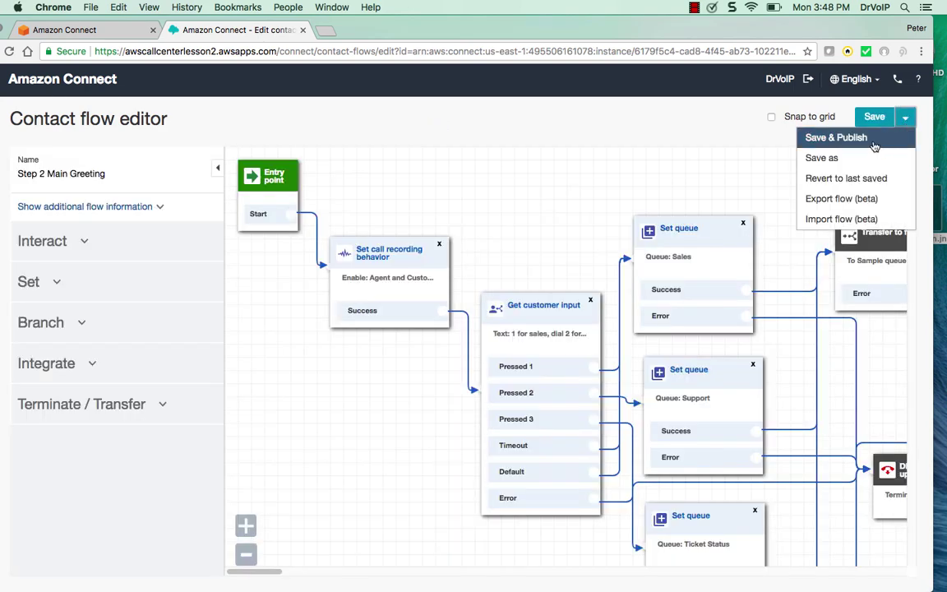
left_click(887, 142)
left_click(599, 287)
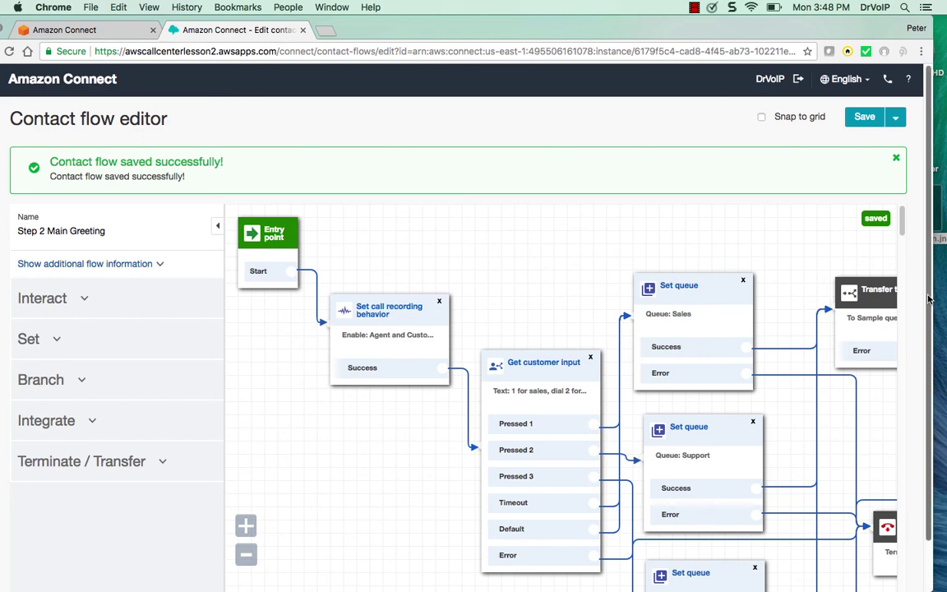
scroll(900, 210, "down", 3)
scroll(898, 198, "up", 3)
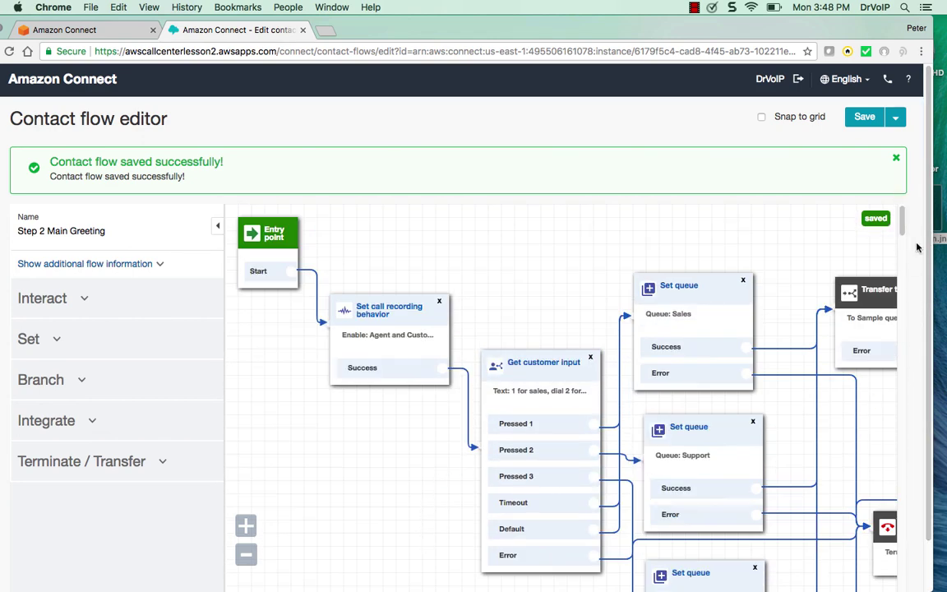
scroll(932, 243, "down", 1)
scroll(932, 242, "up", 1)
Go via Dashboard to Routing > Contact flows and scroll to Step 2 Main Greeting
left_click_drag(359, 30, 373, 30)
mouse_move(4, 175)
mouse_move(3, 151)
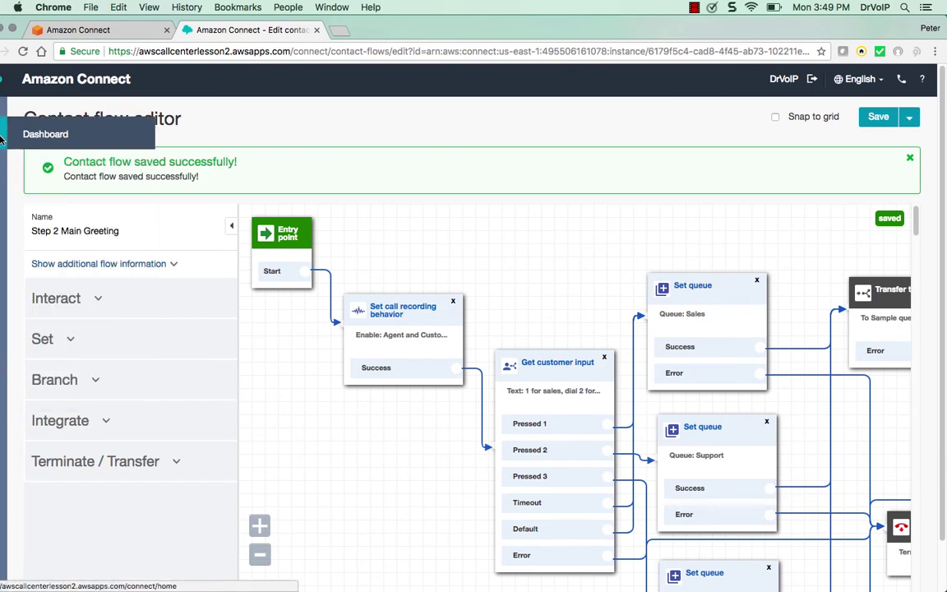
left_click(38, 133)
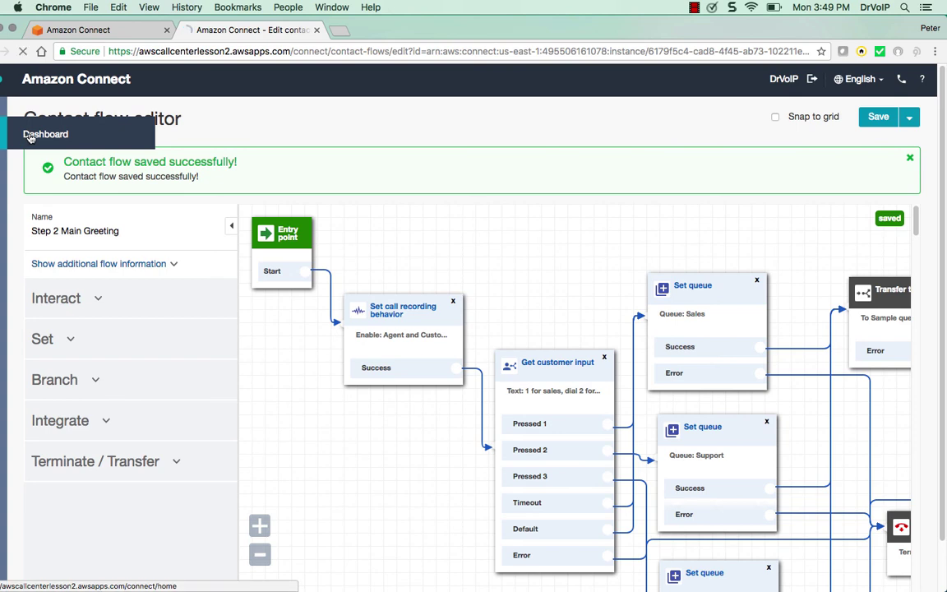
mouse_move(2, 148)
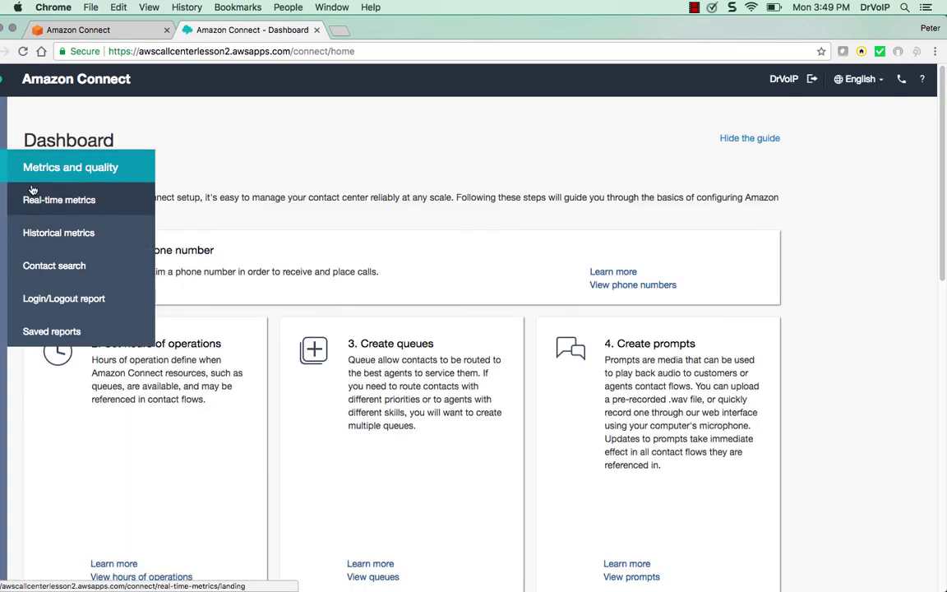
mouse_move(2, 181)
mouse_move(2, 220)
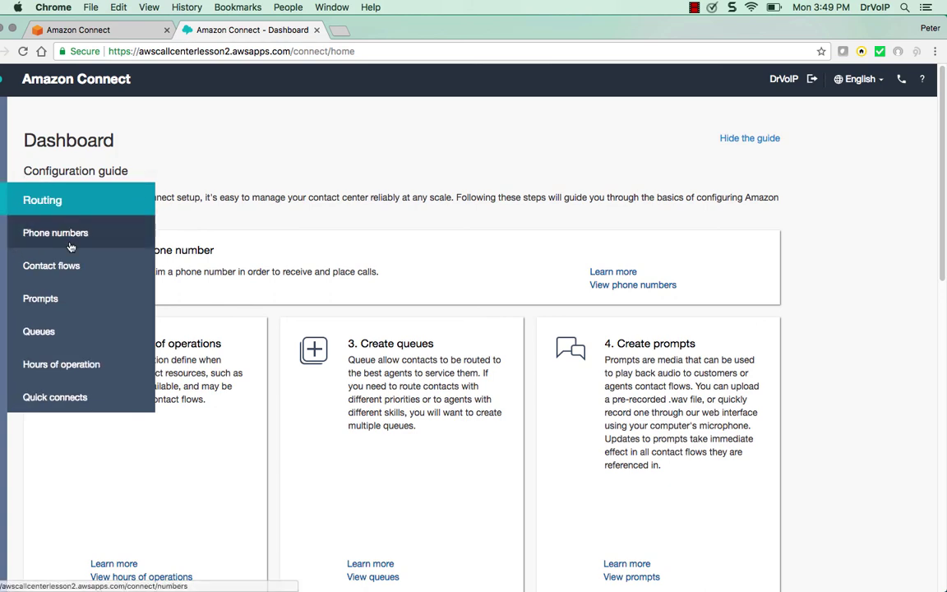
left_click(68, 266)
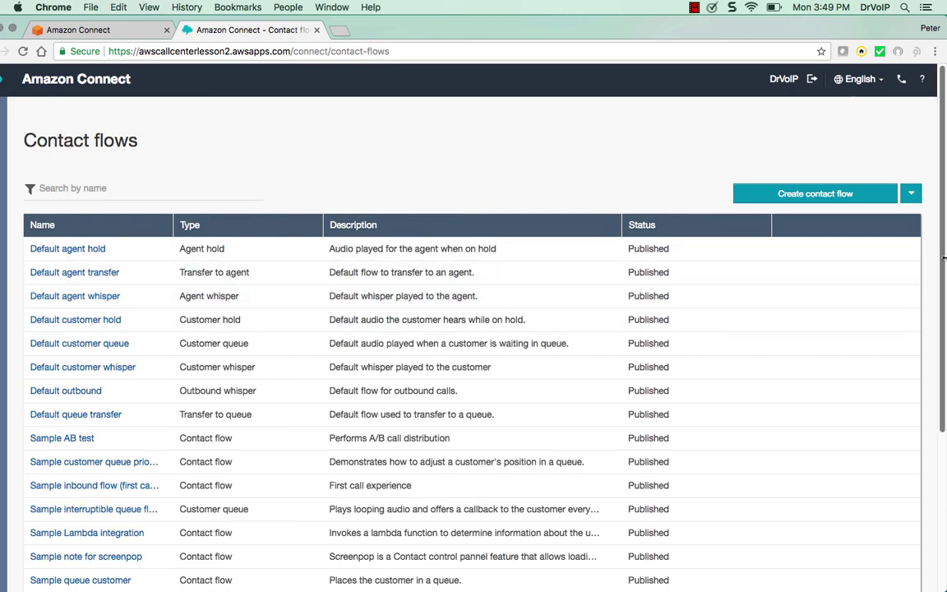
left_click_drag(944, 263, 946, 447)
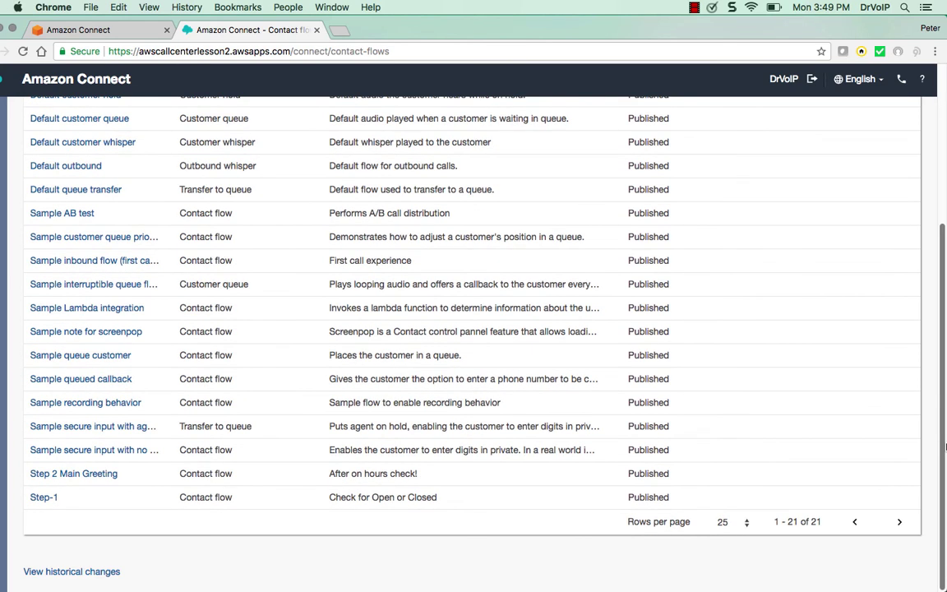